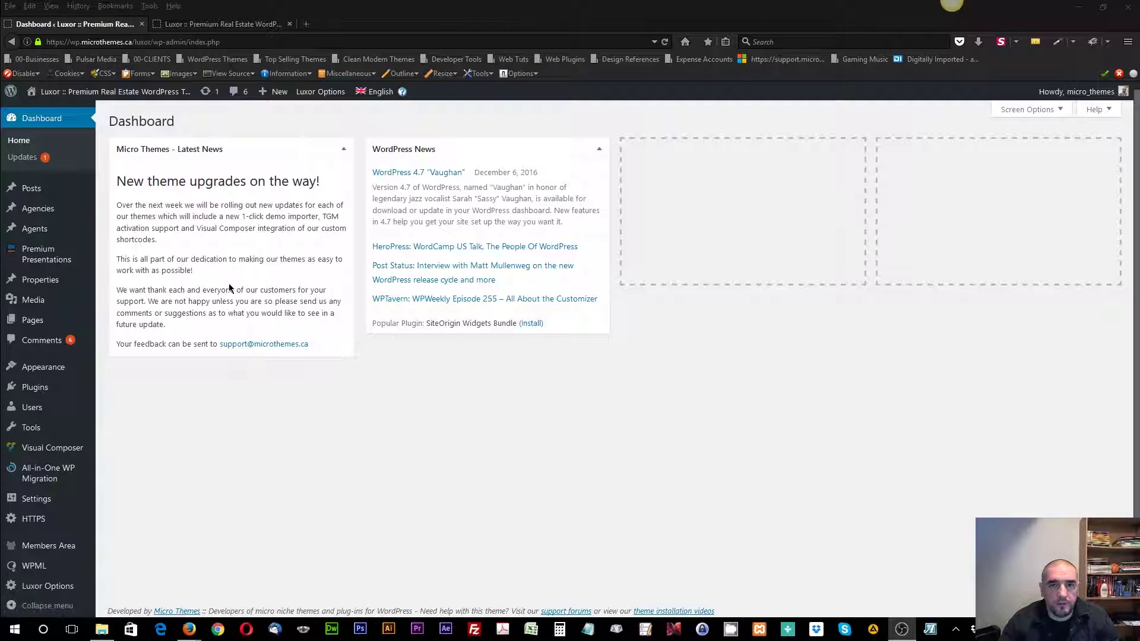
Step: Look over the live Luxor homepage and open the member account page
left_click(218, 25)
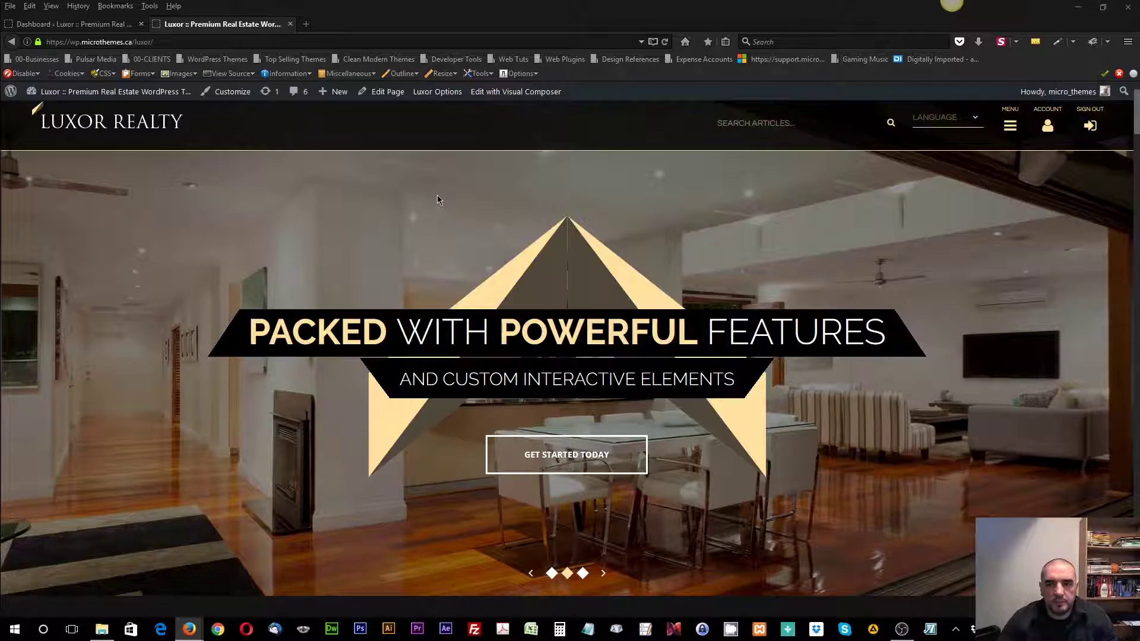
scroll(443, 250, "down", 10)
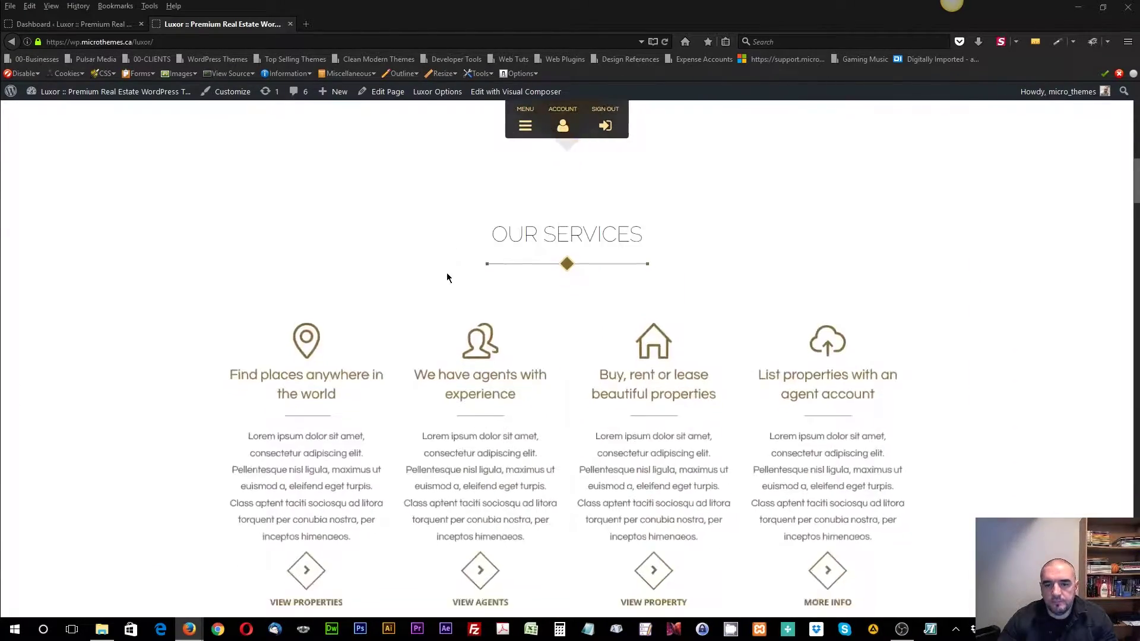
scroll(447, 278, "up", 10)
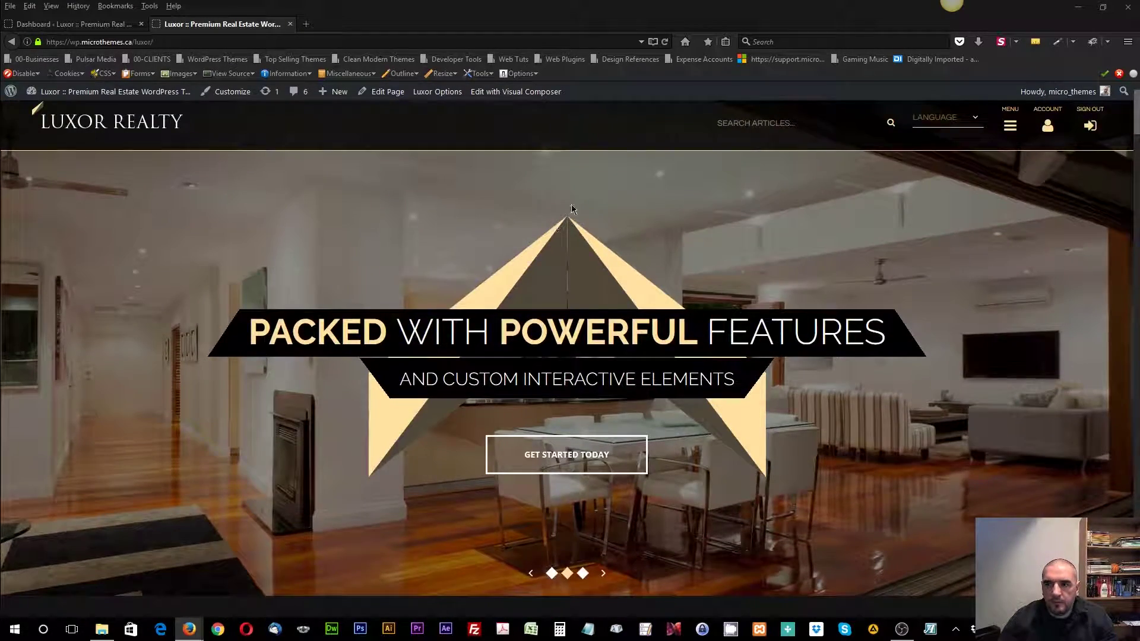
left_click(1048, 126)
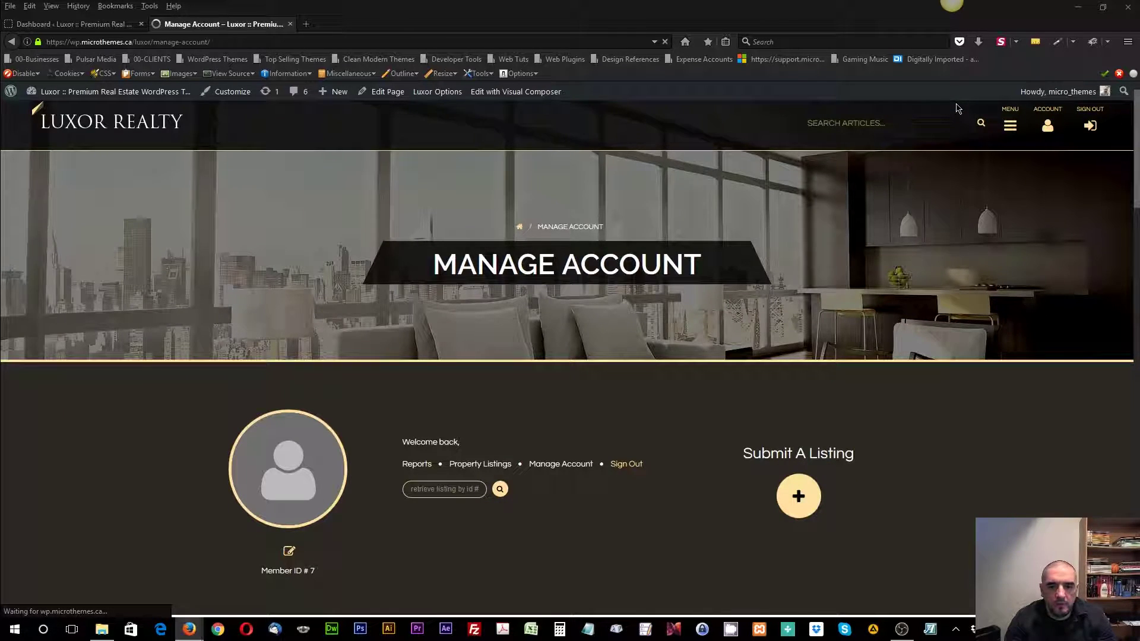
Step: Examine the Manage Account page, including the member navigation links, listing search, account type and personal information form
scroll(540, 471, "down", 4)
scroll(475, 430, "up", 2)
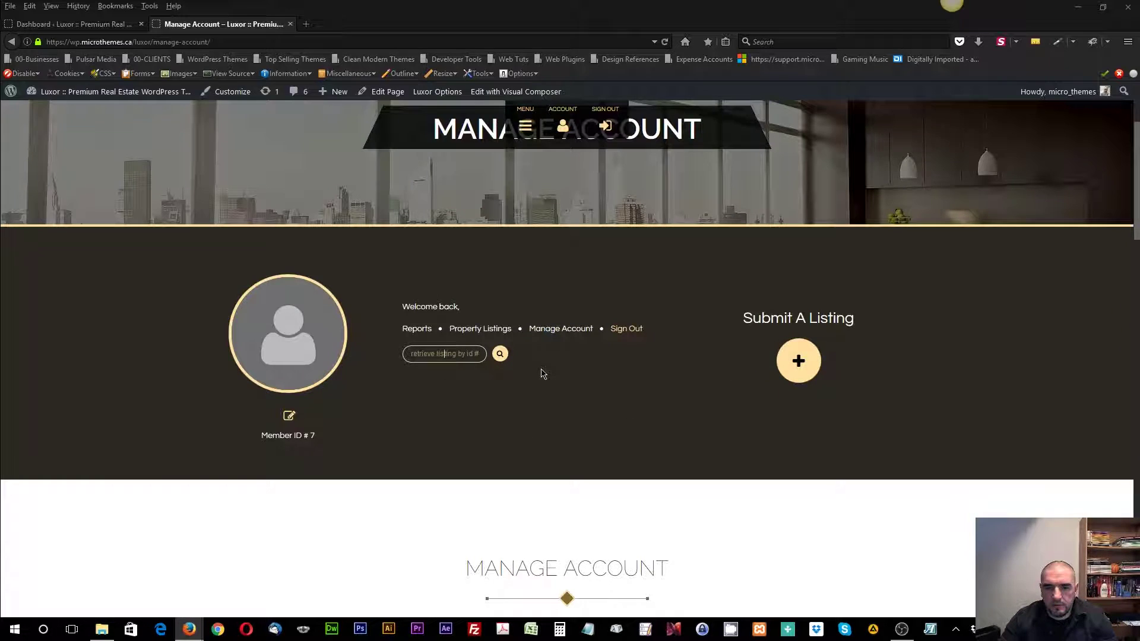
left_click(445, 355)
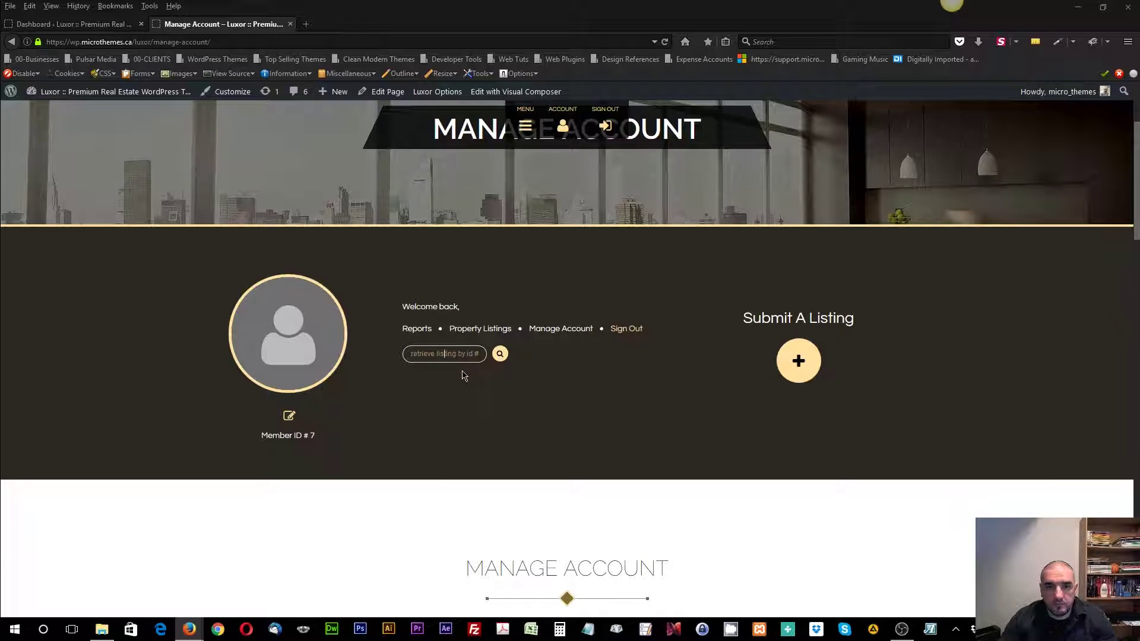
scroll(469, 432, "down", 10)
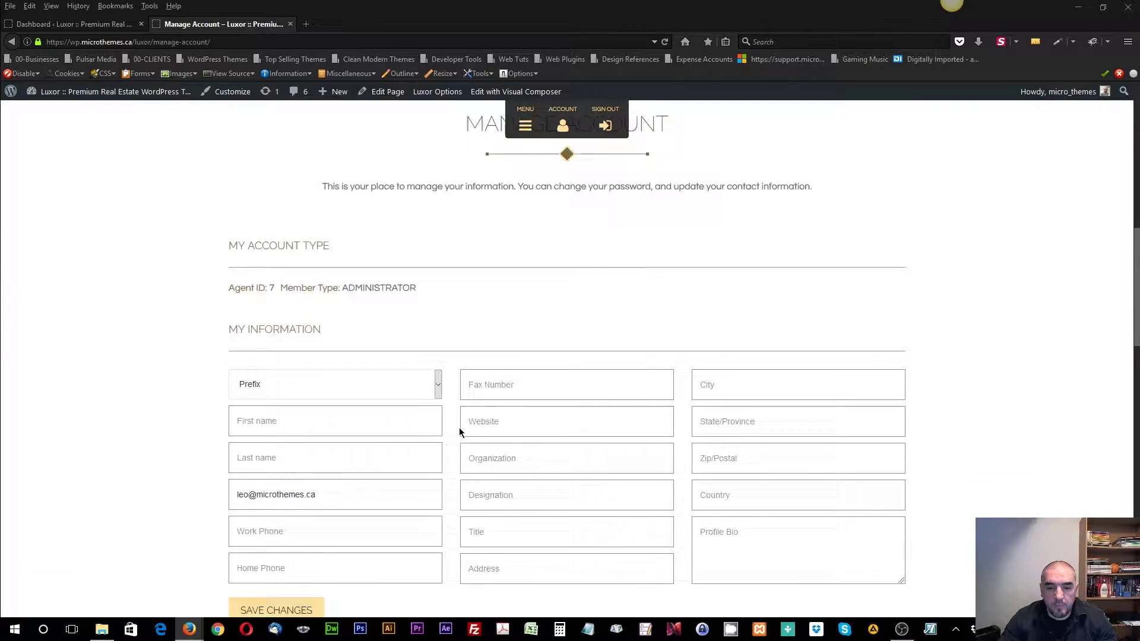
scroll(460, 432, "up", 4)
scroll(460, 432, "up", 3)
left_click_drag(435, 299, 704, 308)
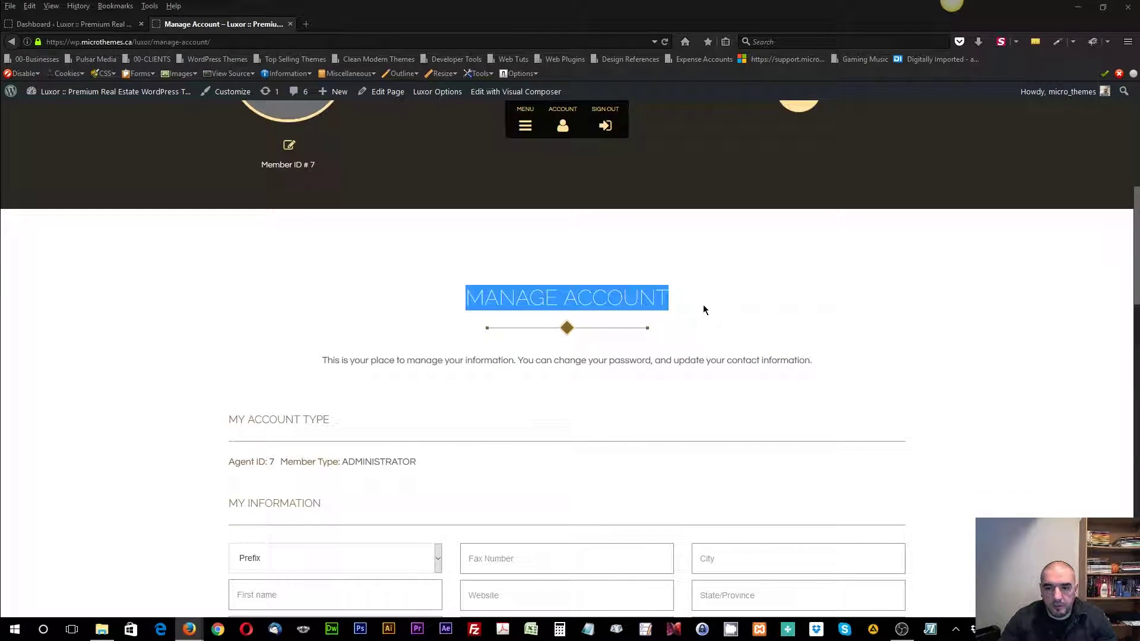
left_click(705, 308)
scroll(600, 451, "up", 3)
scroll(599, 450, "down", 5)
scroll(598, 448, "up", 7)
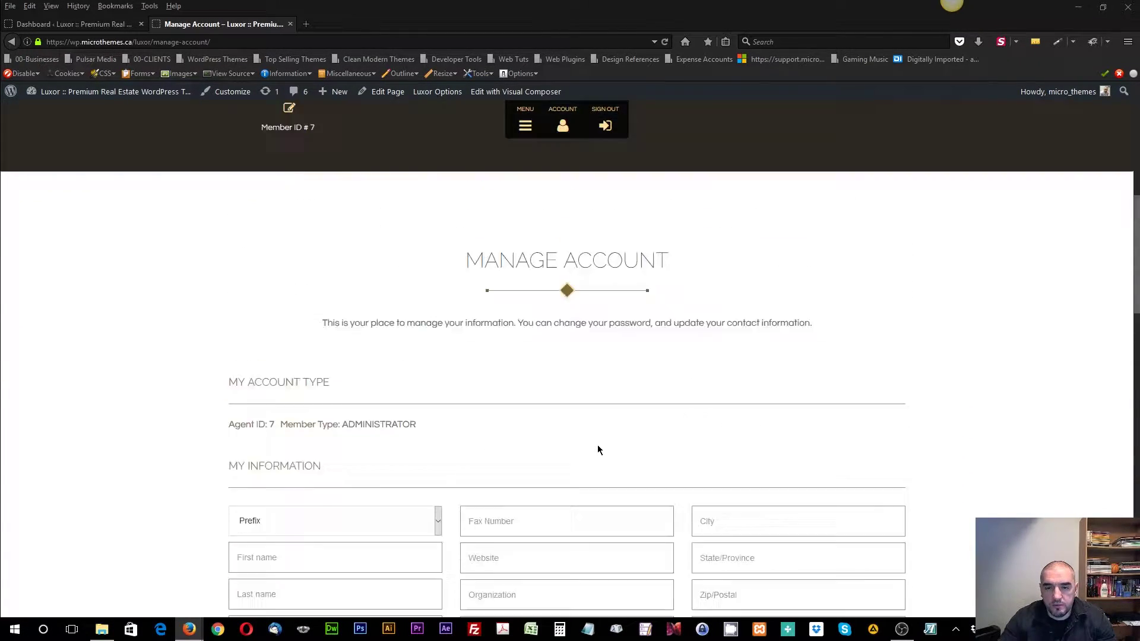
scroll(588, 439, "down", 1)
scroll(582, 432, "down", 1)
scroll(535, 409, "up", 3)
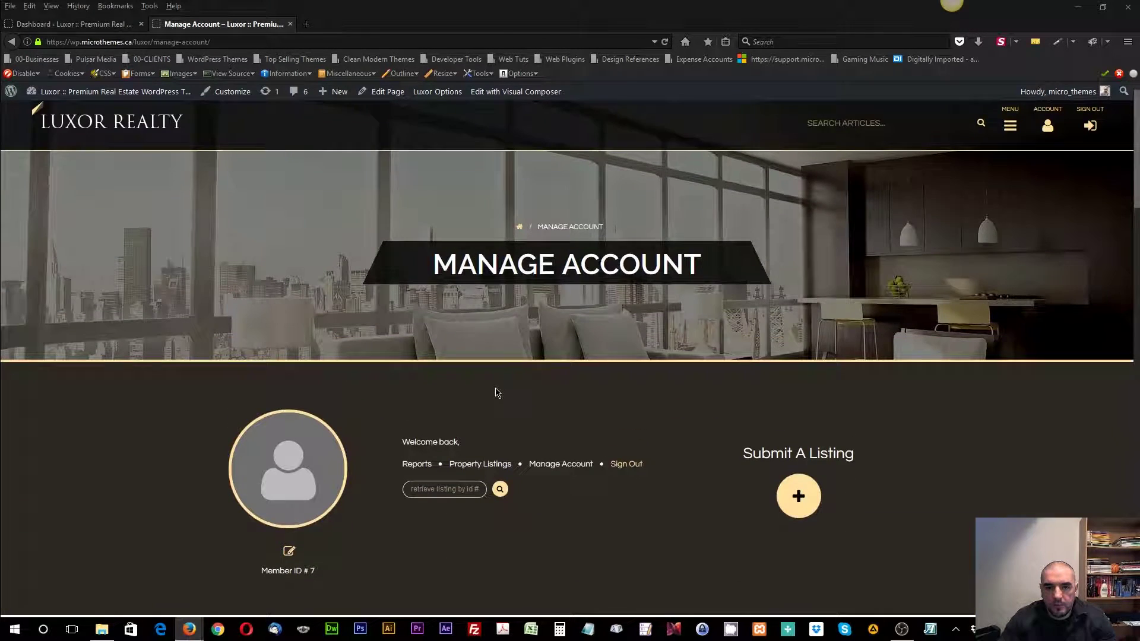
scroll(450, 380, "down", 3)
scroll(461, 362, "up", 3)
scroll(481, 415, "down", 2)
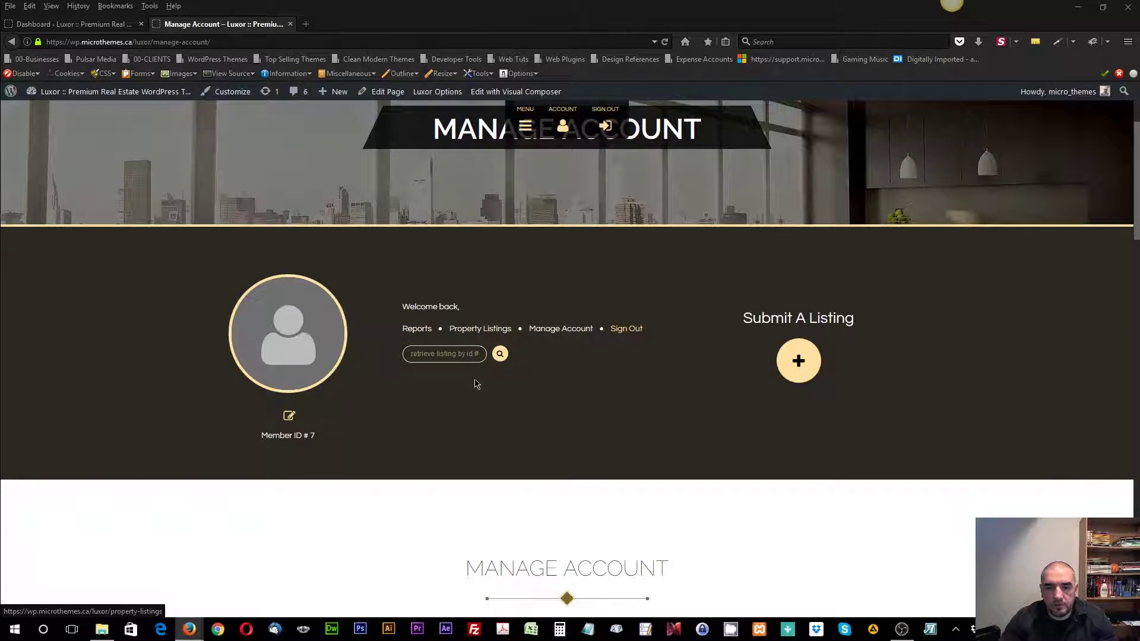
scroll(473, 381, "up", 2)
Step: Return to the WordPress dashboard, open the Members Area plug-in settings and look through its fields
left_click(95, 24)
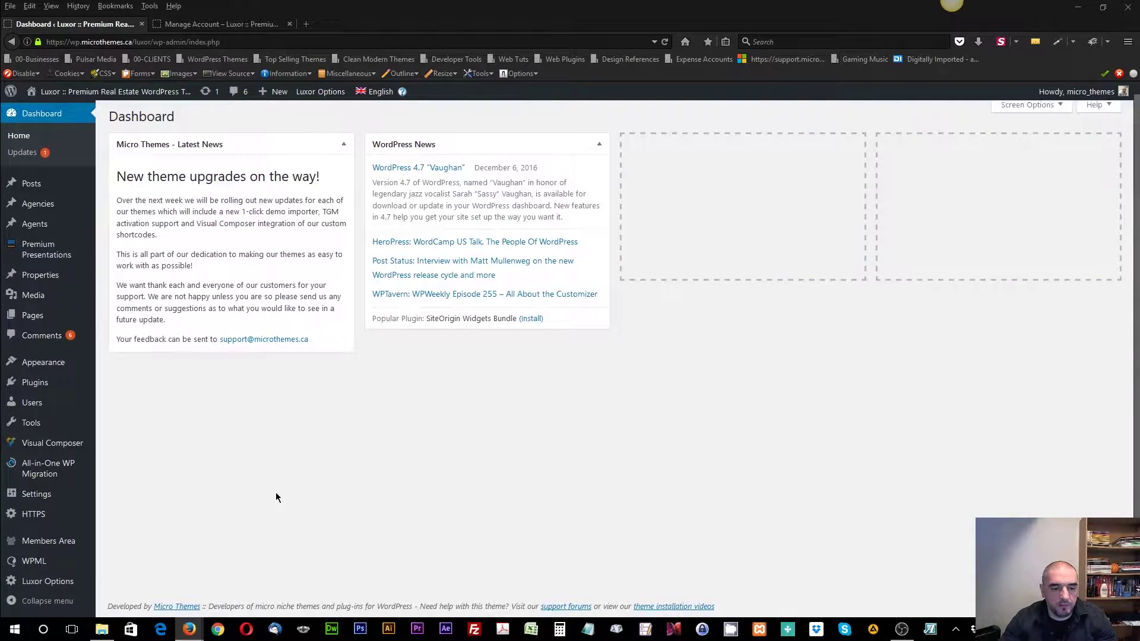
left_click(66, 540)
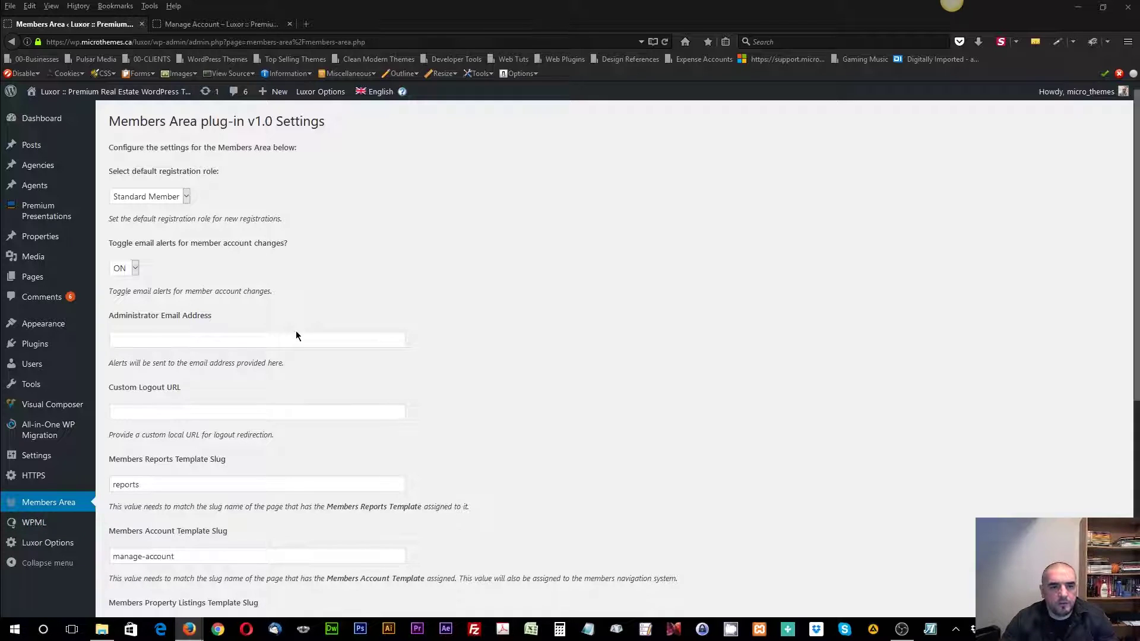
scroll(459, 339, "down", 5)
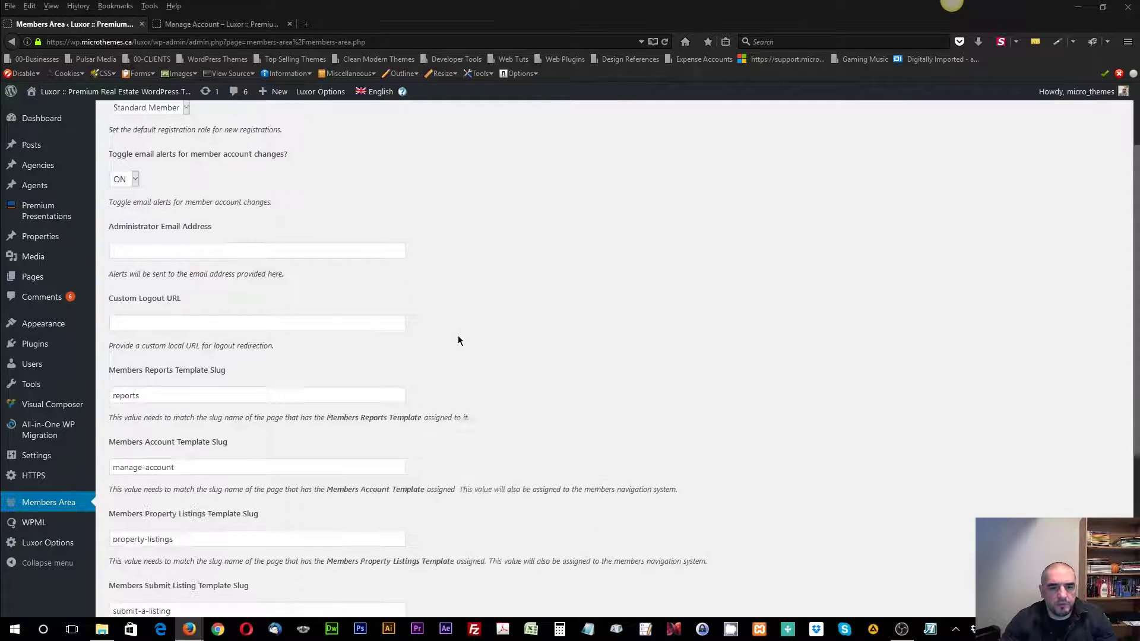
scroll(442, 338, "up", 5)
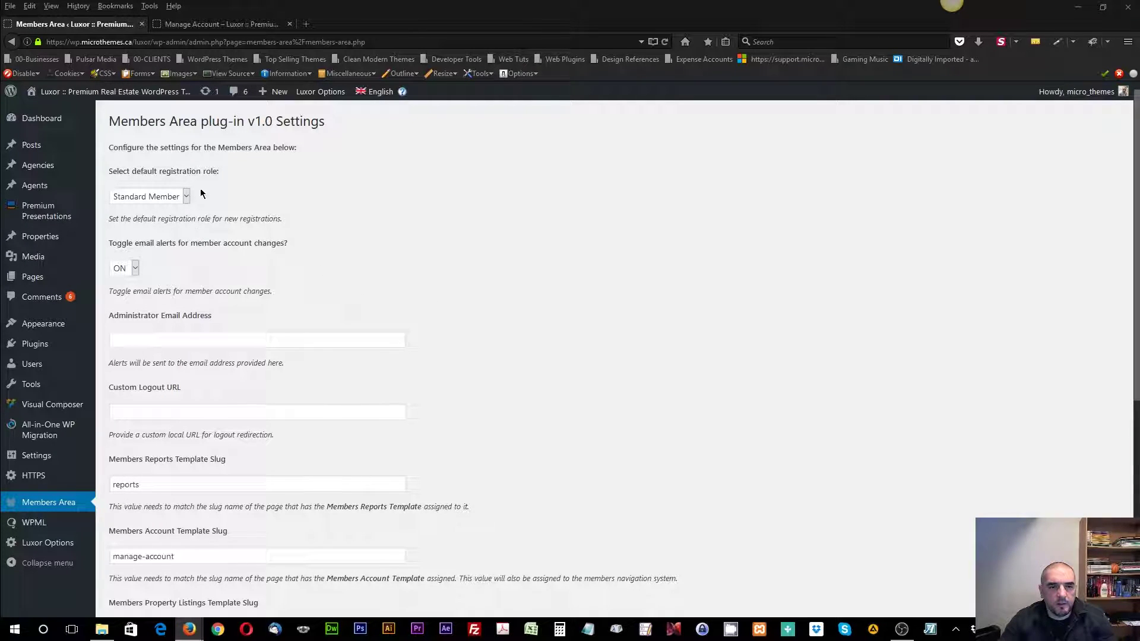
Step: Check the available choices for the default registration role and the member account change email alerts
left_click_drag(223, 172, 115, 174)
left_click(280, 177)
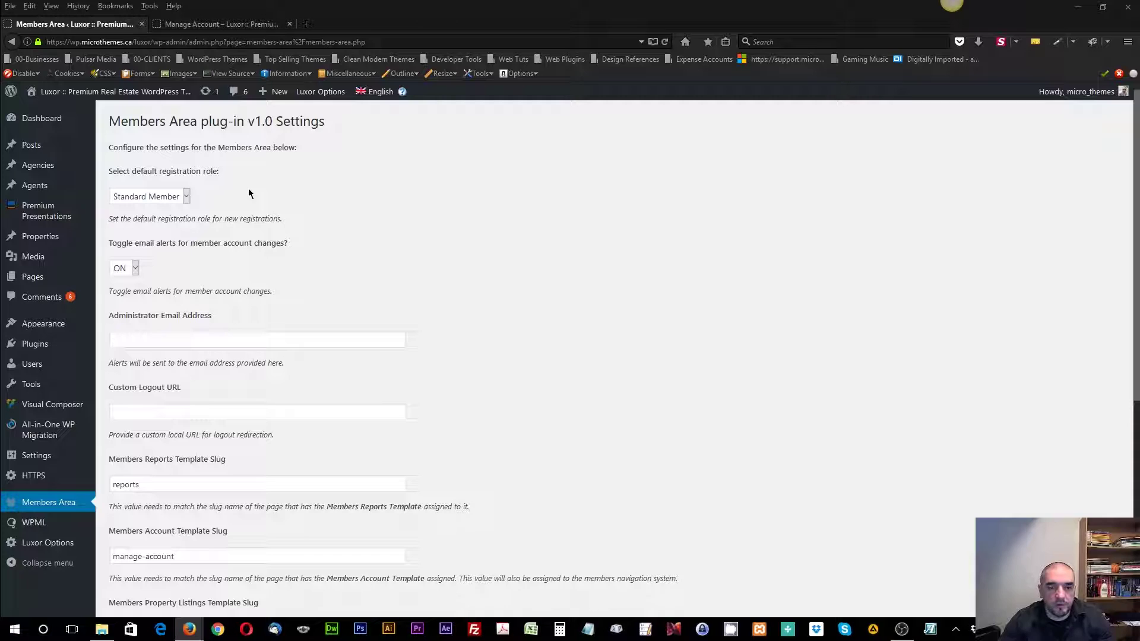
left_click(159, 200)
left_click(256, 210)
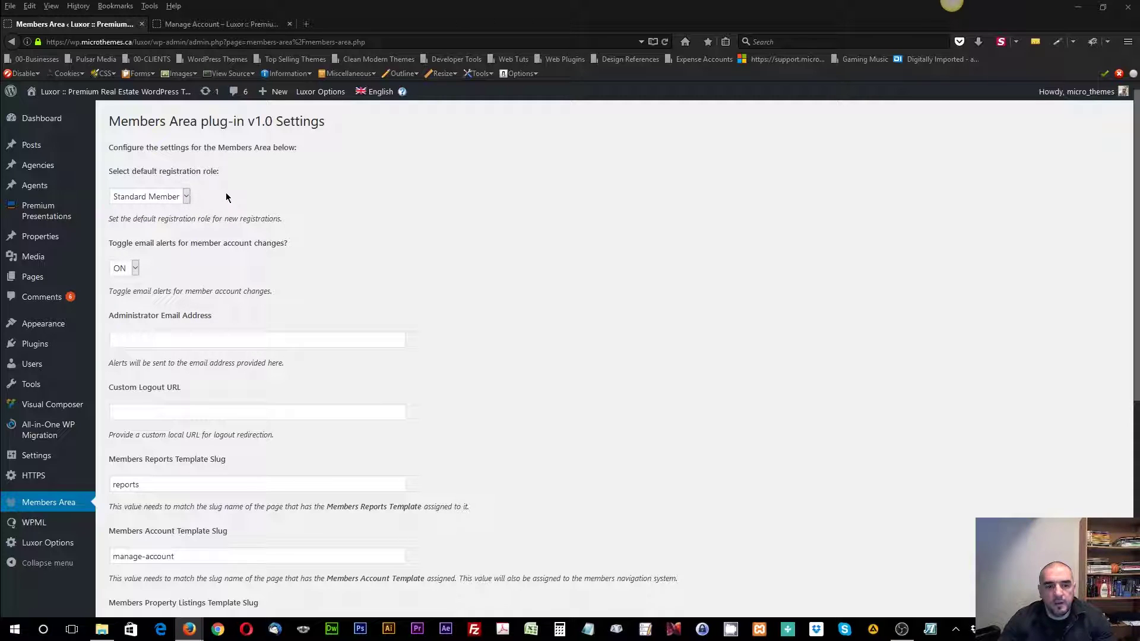
left_click(181, 197)
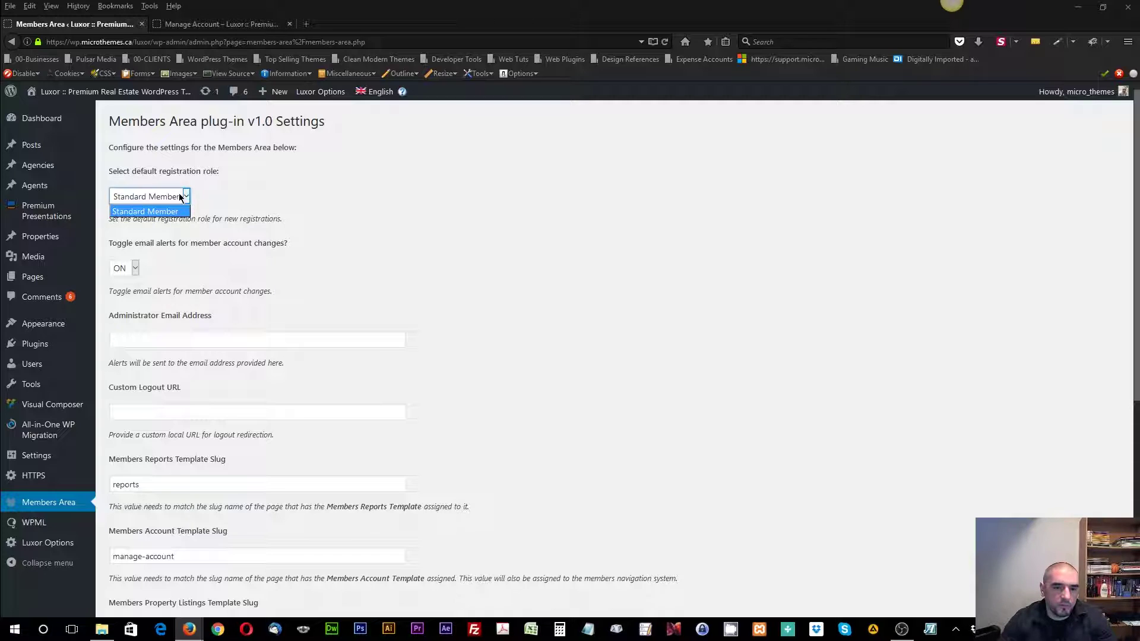
left_click(217, 204)
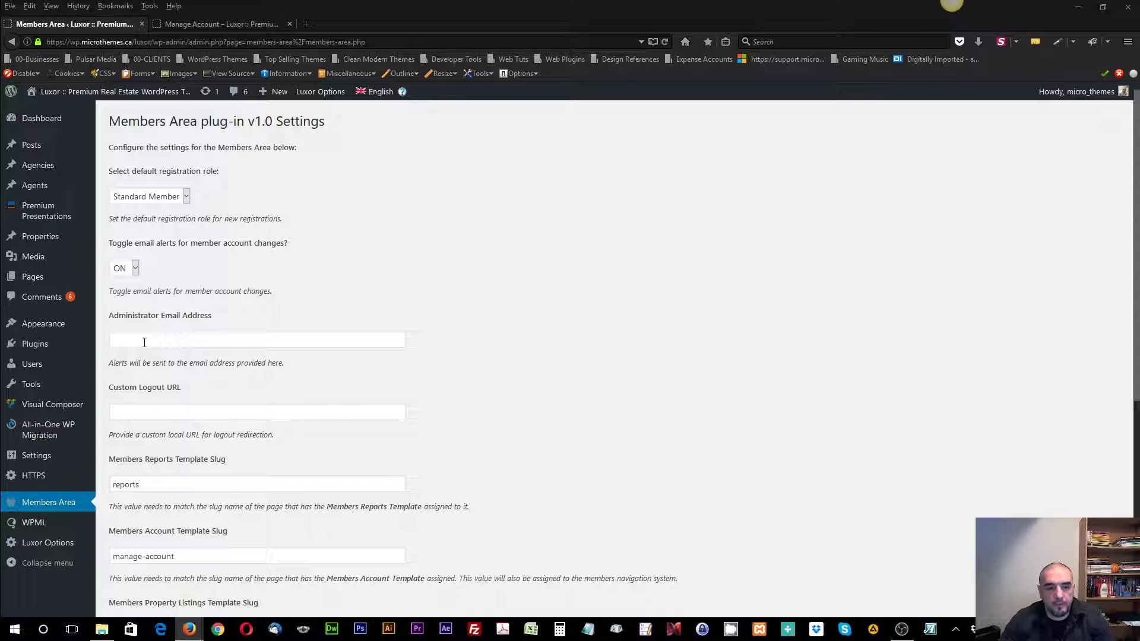
left_click(134, 269)
left_click(130, 283)
Step: Enter the administrator's email address for the member account alerts
left_click(145, 345)
left_click_drag(105, 315, 171, 321)
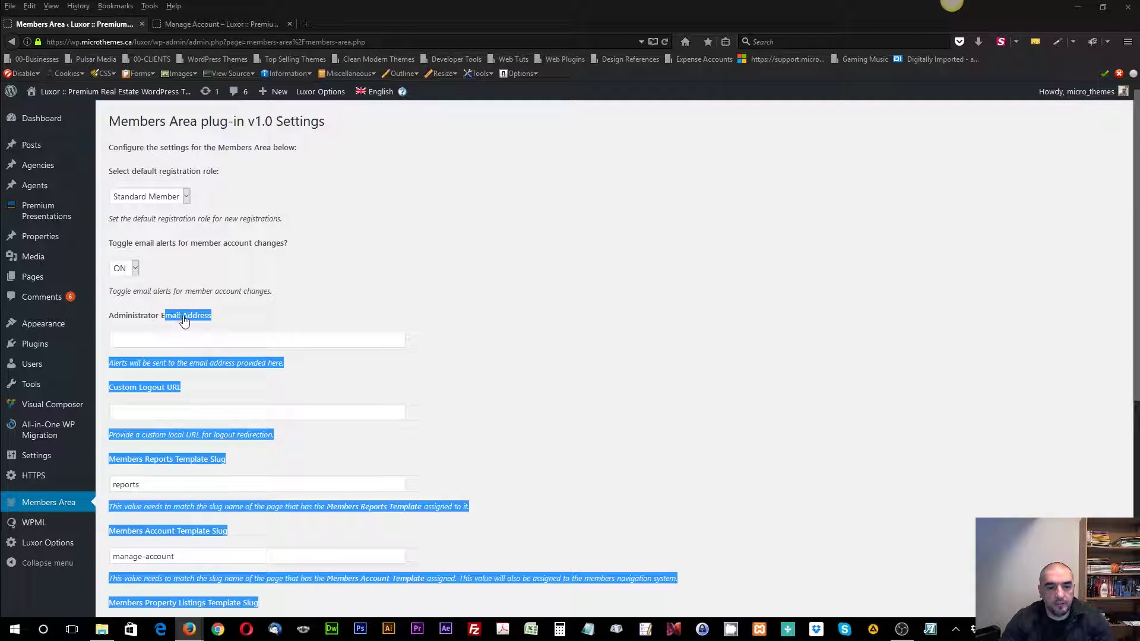
left_click(209, 338)
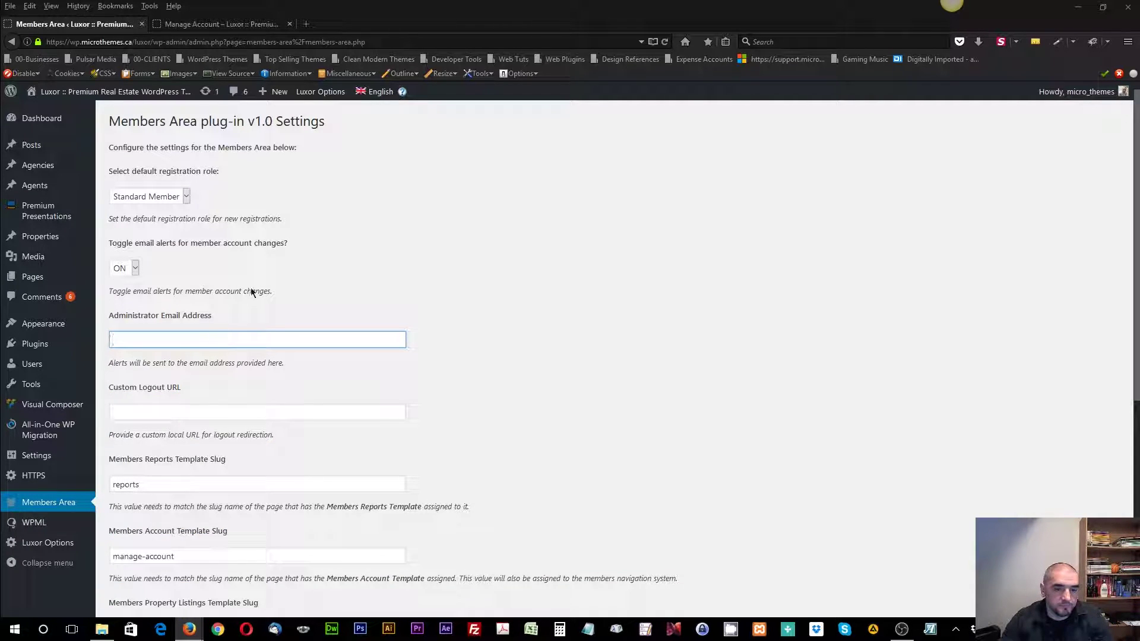
type("info")
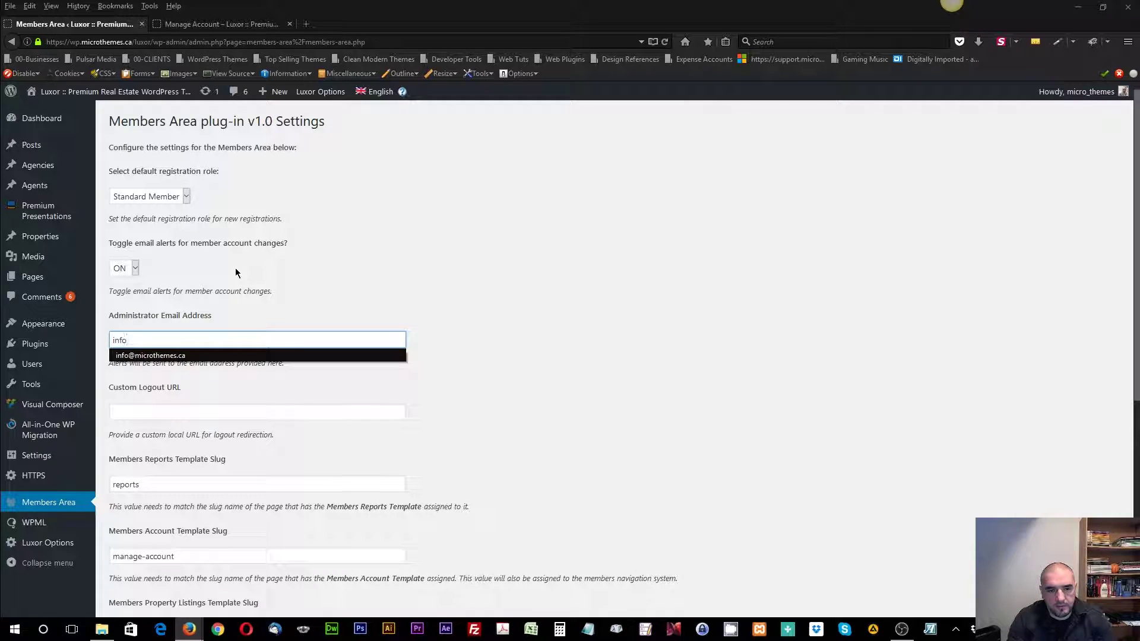
key("Return")
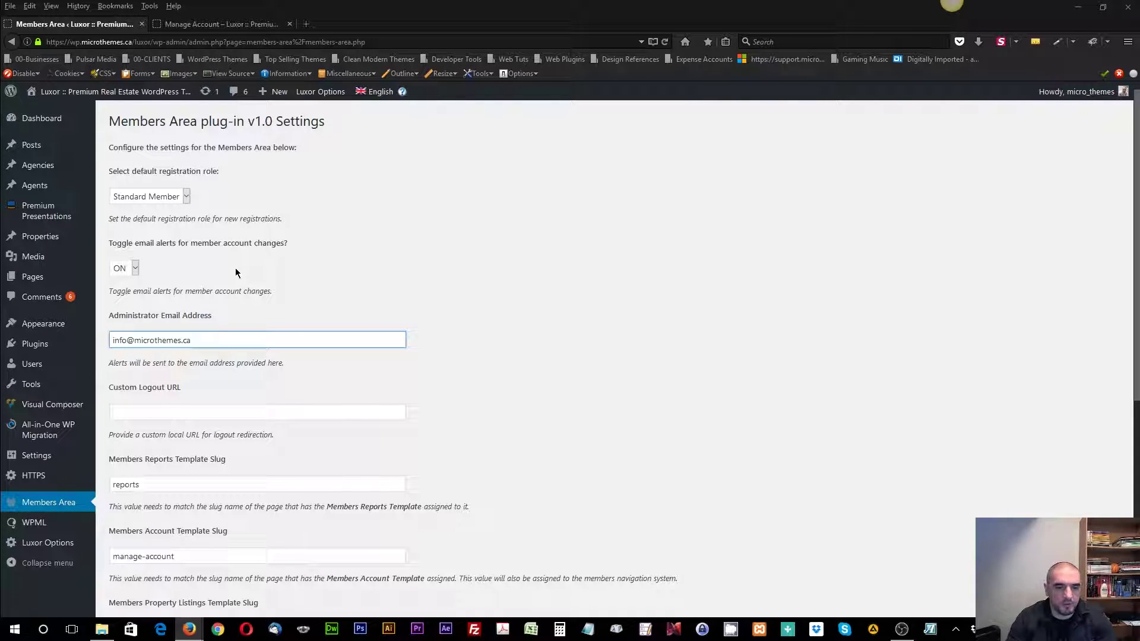
scroll(522, 401, "down", 2)
left_click(201, 345)
left_click(215, 343)
left_click(439, 307)
scroll(442, 322, "up", 2)
scroll(441, 327, "up", 1)
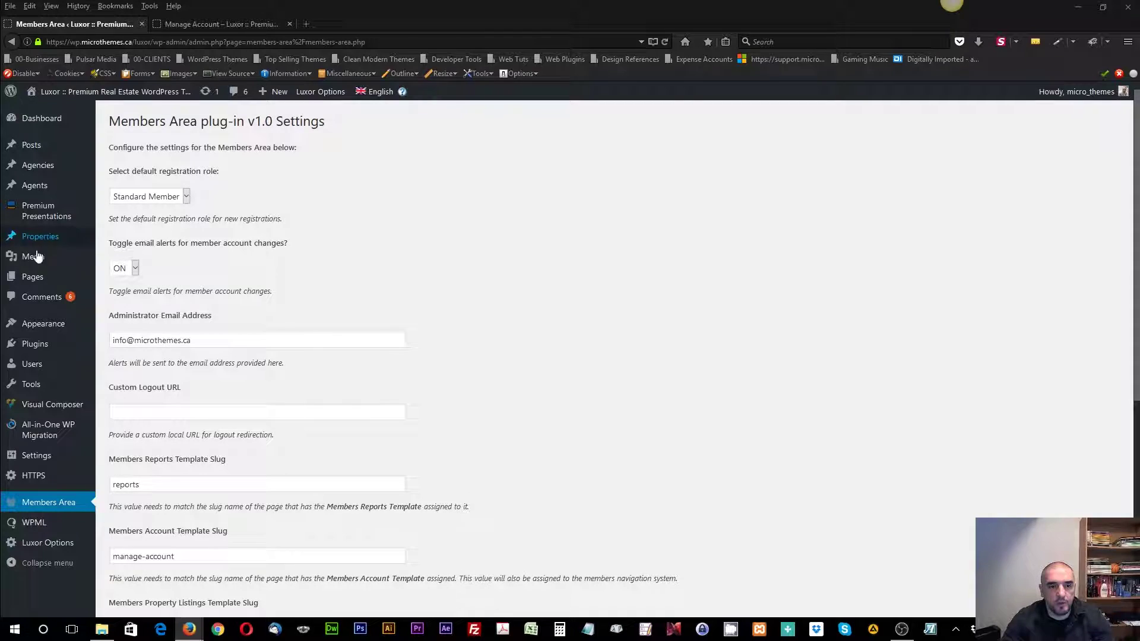
Step: Open the site's Pages list in a new browser tab and open the Logout page for editing
mouse_move(35, 277)
right_click(120, 276)
left_click(146, 282)
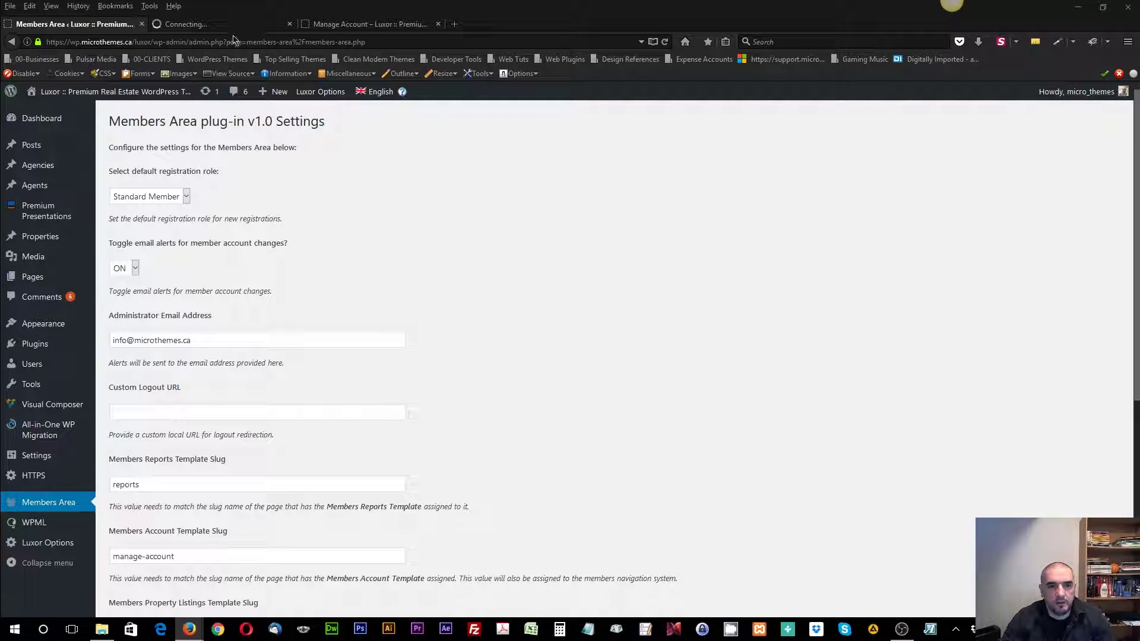
left_click(232, 25)
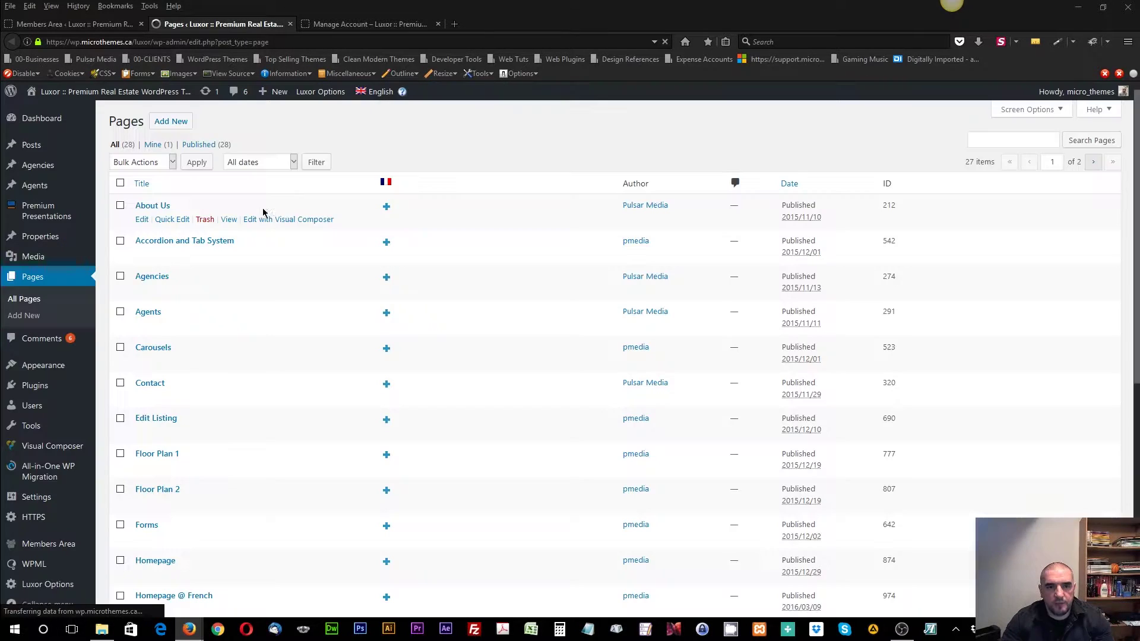
scroll(258, 302, "down", 3)
scroll(257, 302, "down", 3)
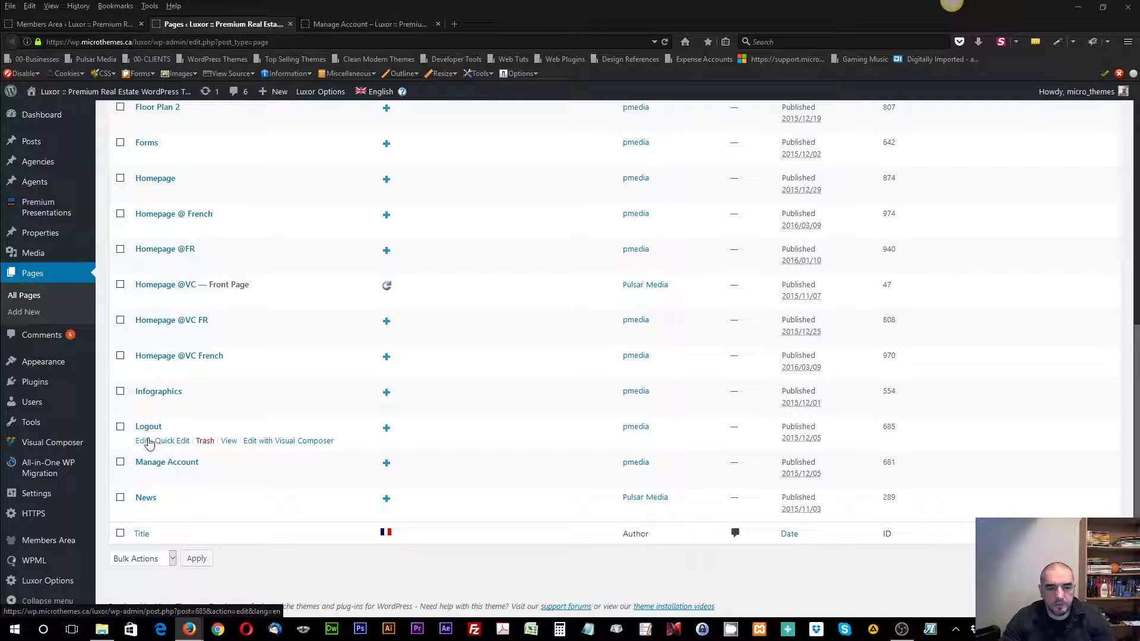
left_click(143, 441)
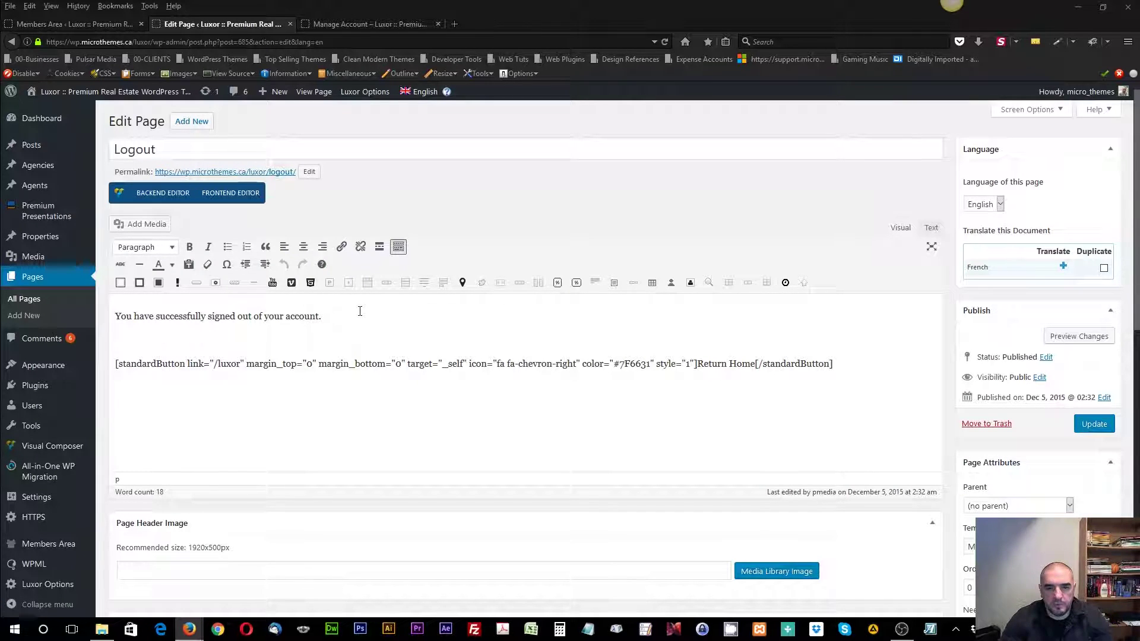
Step: Examine the Logout page's content, including the sign-out message and the Return Home button shortcode
left_click_drag(335, 315, 106, 326)
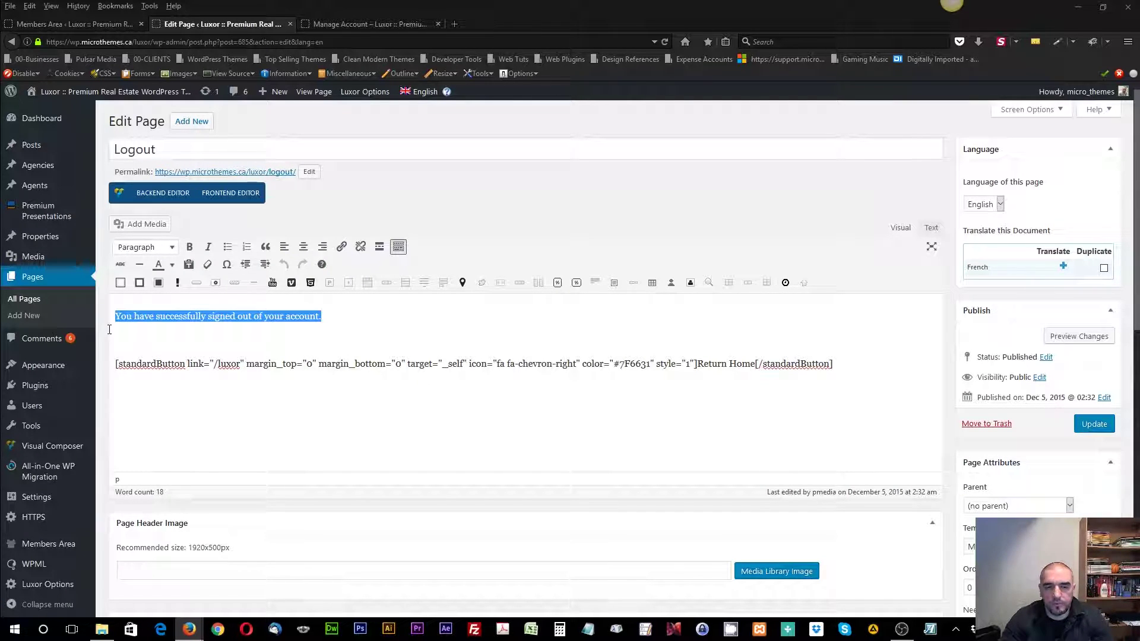
left_click(342, 317)
left_click_drag(341, 318, 102, 321)
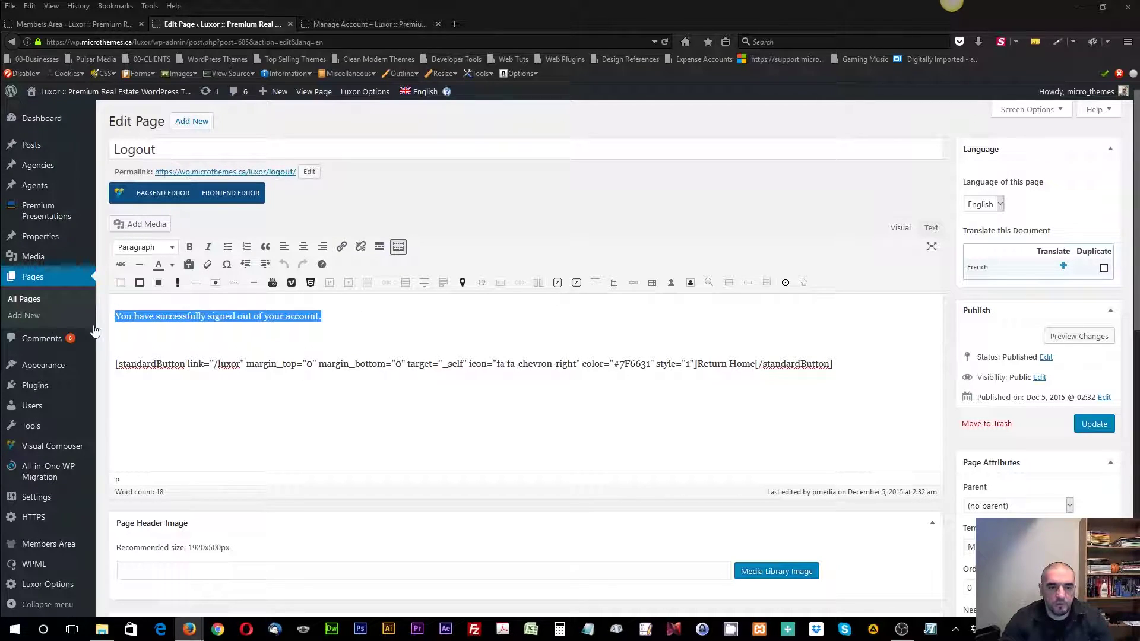
left_click(331, 317)
left_click_drag(331, 315, 105, 317)
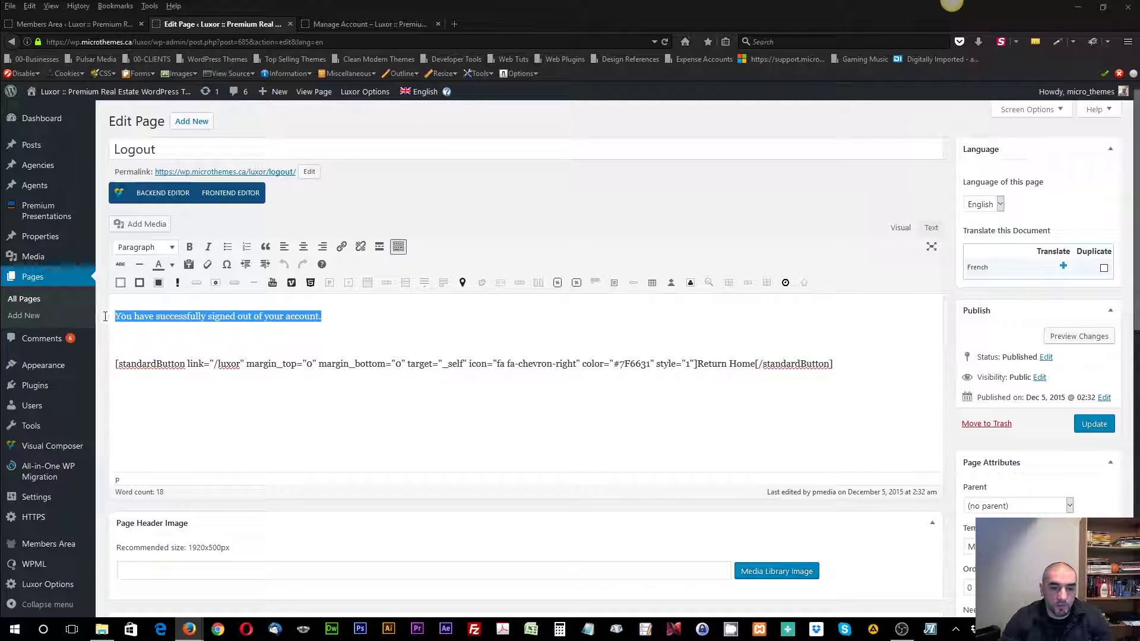
left_click(332, 317)
left_click_drag(127, 364, 367, 364)
left_click(462, 360)
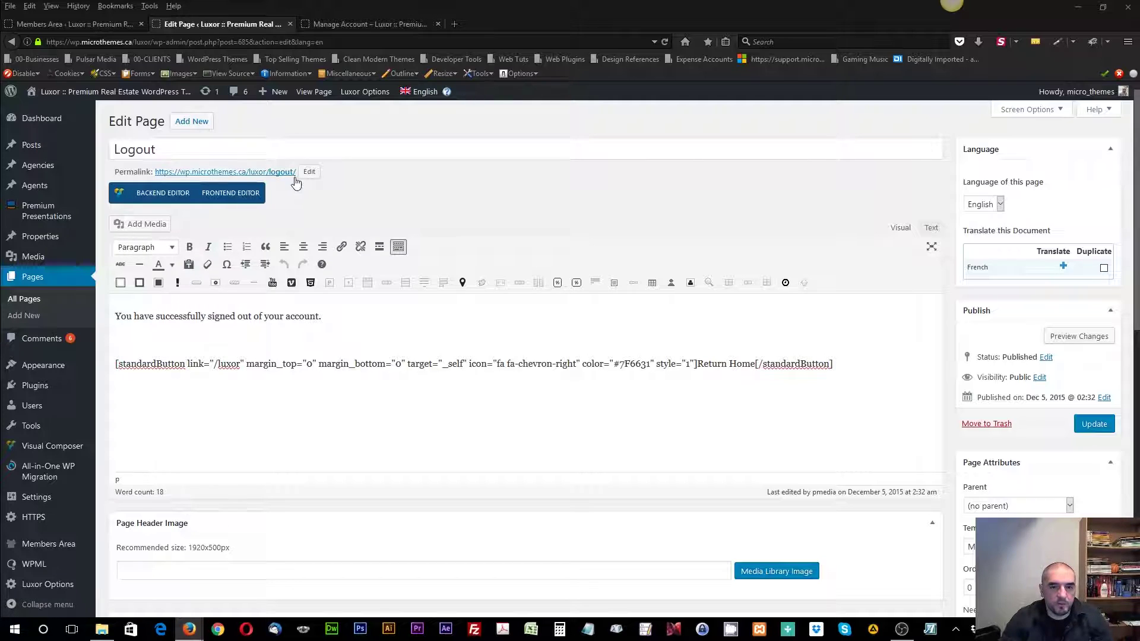
Step: Copy the path /luxor/logout/ from the Logout page's permalink and set it as the Custom Logout URL in the Members Area settings
left_click_drag(271, 181, 246, 178)
key("ctrl+c")
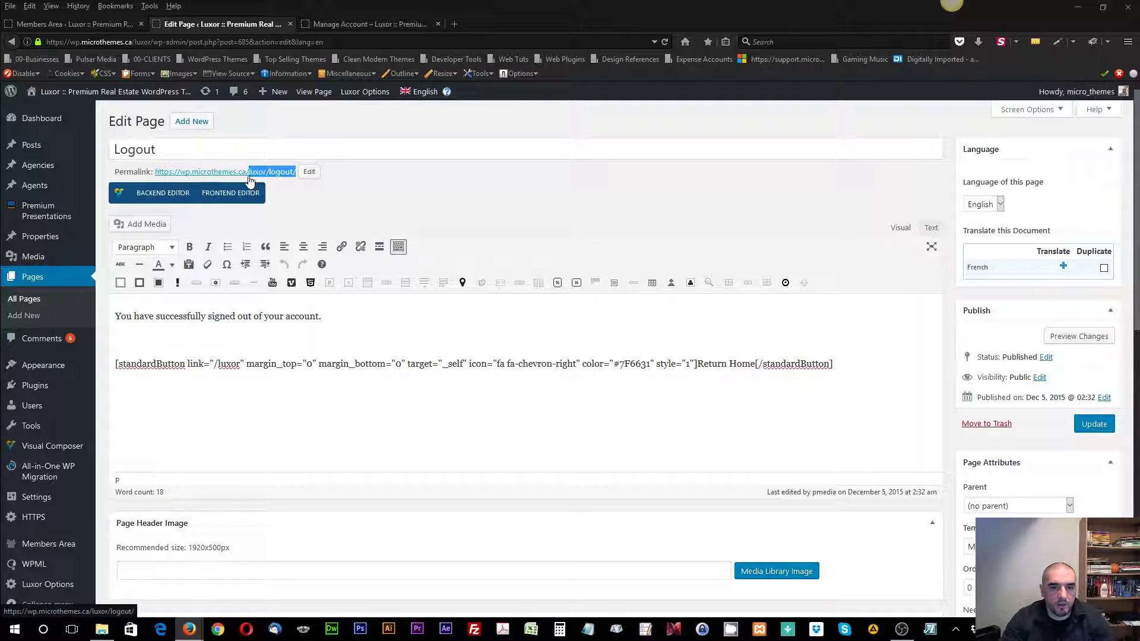
left_click(117, 24)
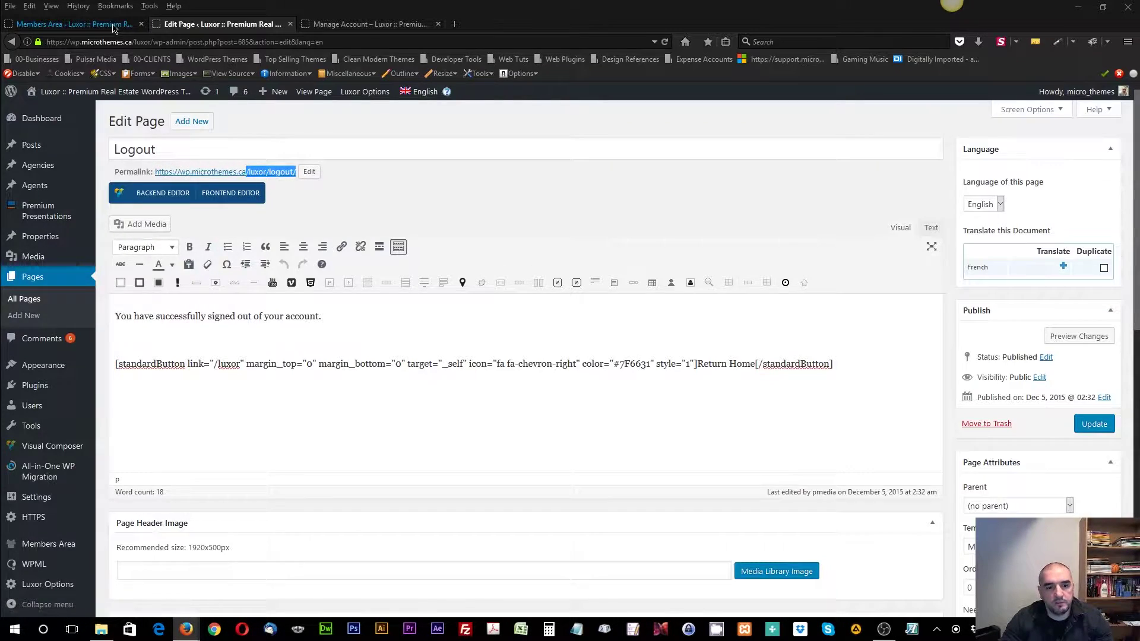
left_click(139, 416)
key("ctrl+v")
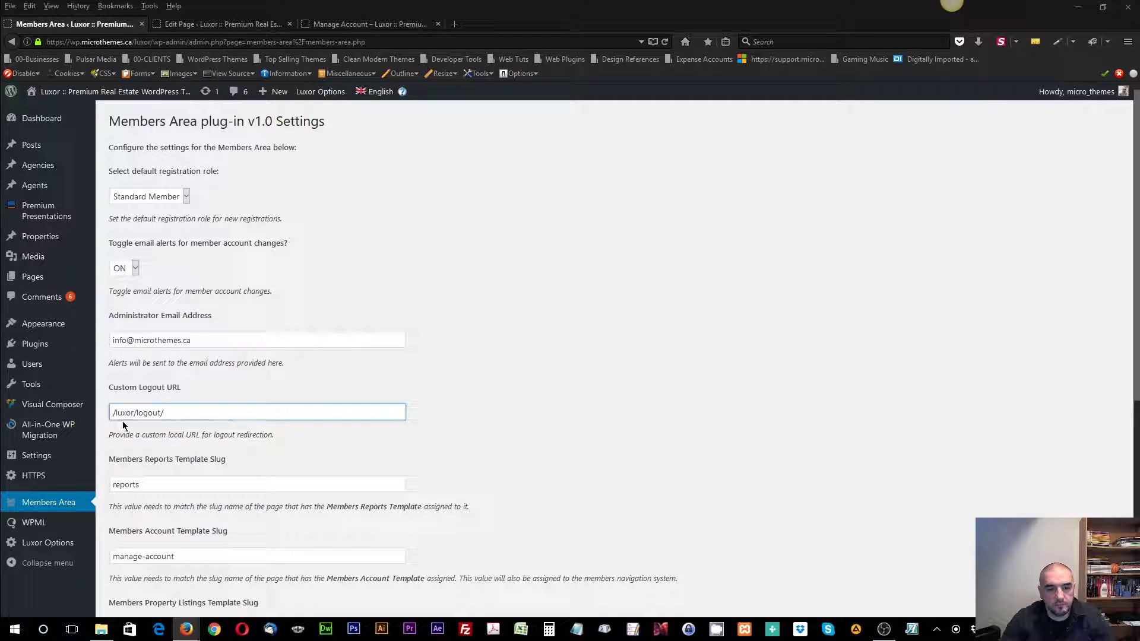
Step: Shorten the Custom Logout URL in the Members Area settings to logout, without the /luxor/ path or slashes
key("BackSpace")
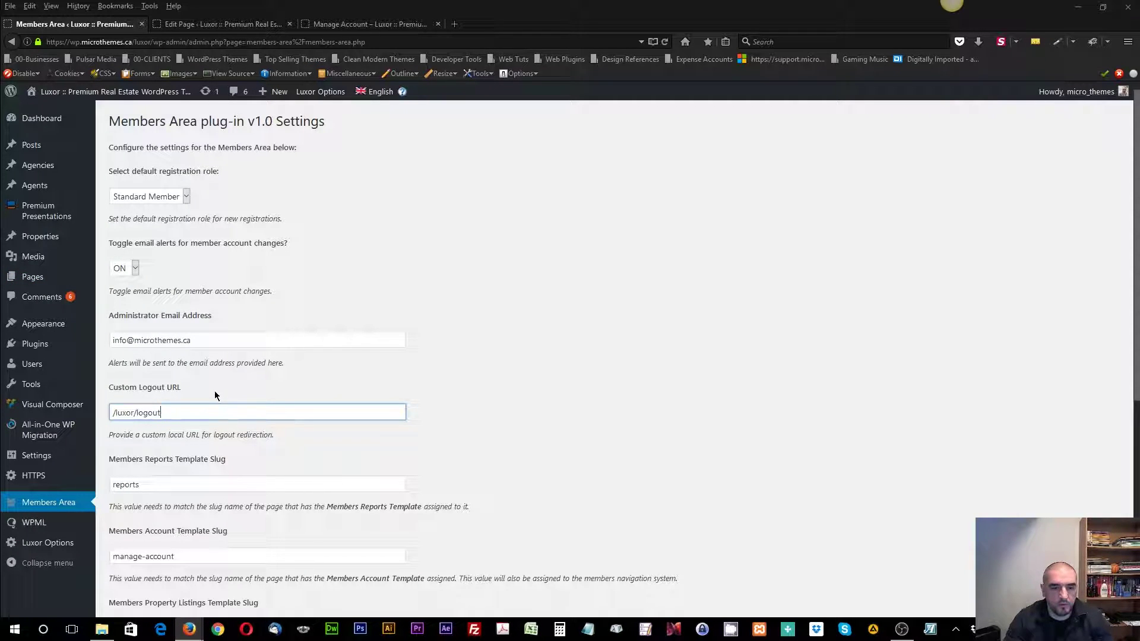
key("ctrl+a")
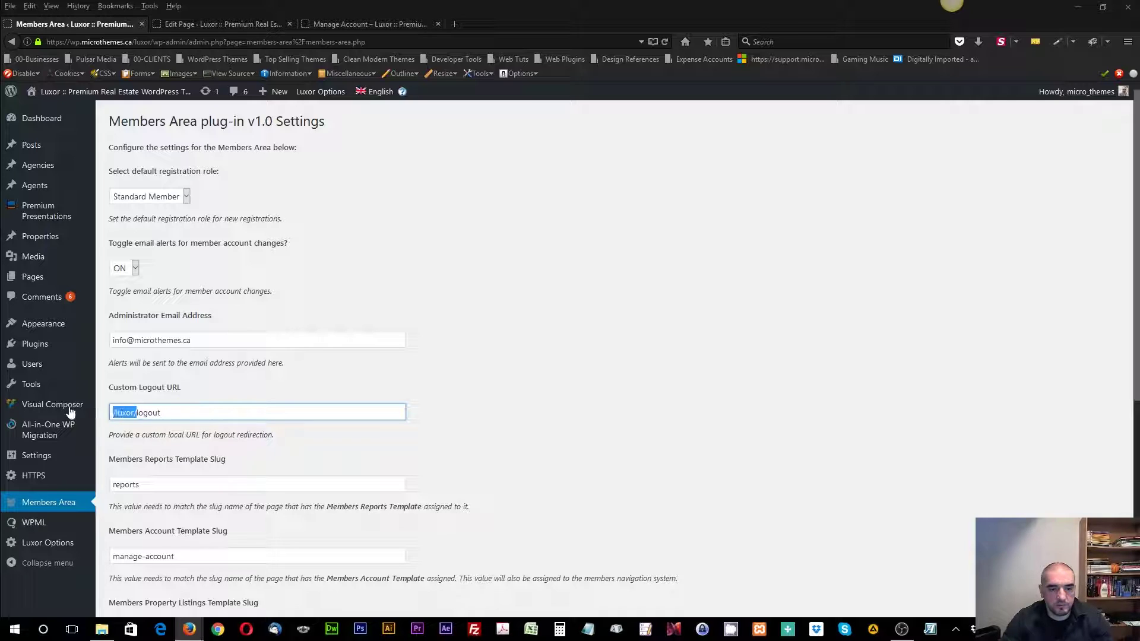
mouse_move(71, 411)
type("logout")
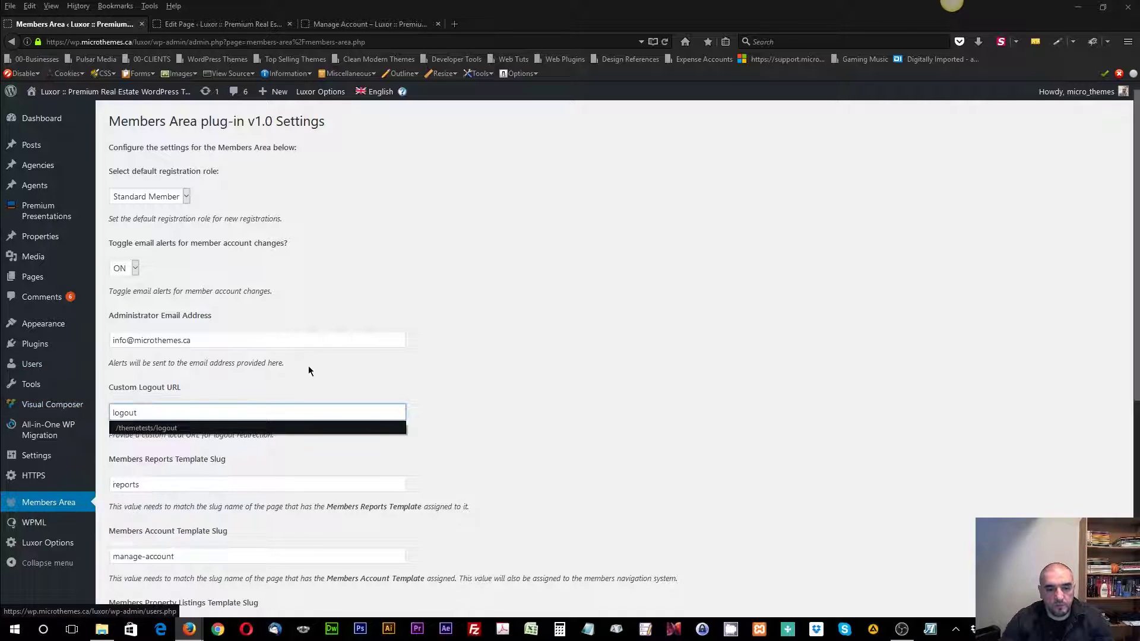
left_click(340, 380)
left_click_drag(179, 414, 89, 418)
left_click(500, 418)
Step: Review the Members Area template slug settings, focusing on the Members Reports Template Slug
scroll(475, 430, "down", 3)
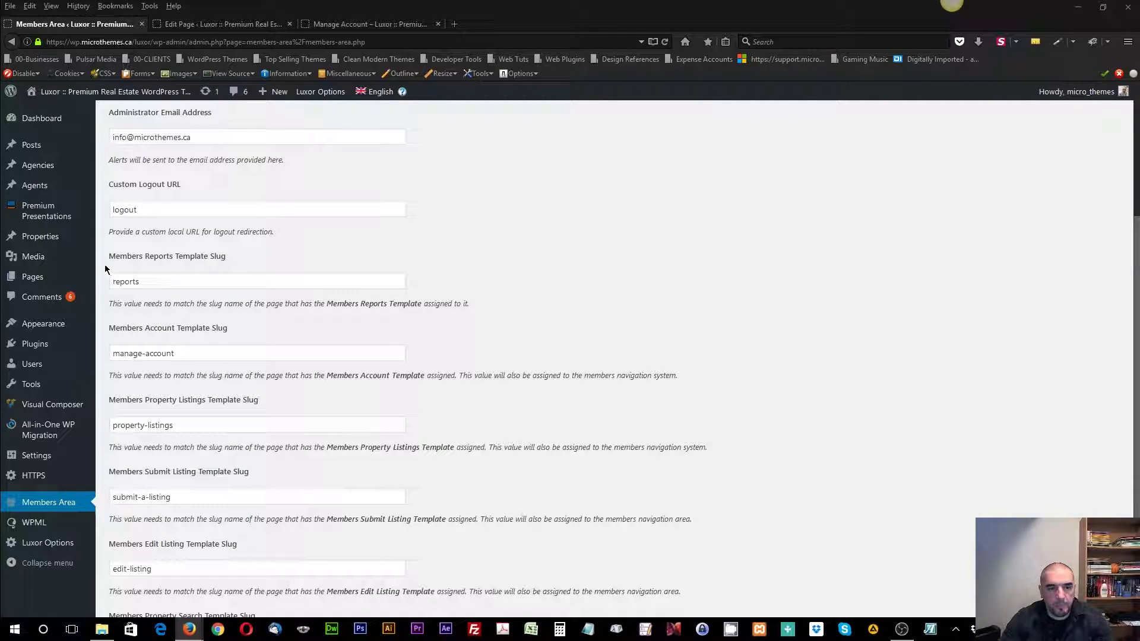
left_click_drag(109, 261, 209, 261)
left_click(240, 284)
scroll(195, 446, "down", 3)
scroll(202, 321, "up", 3)
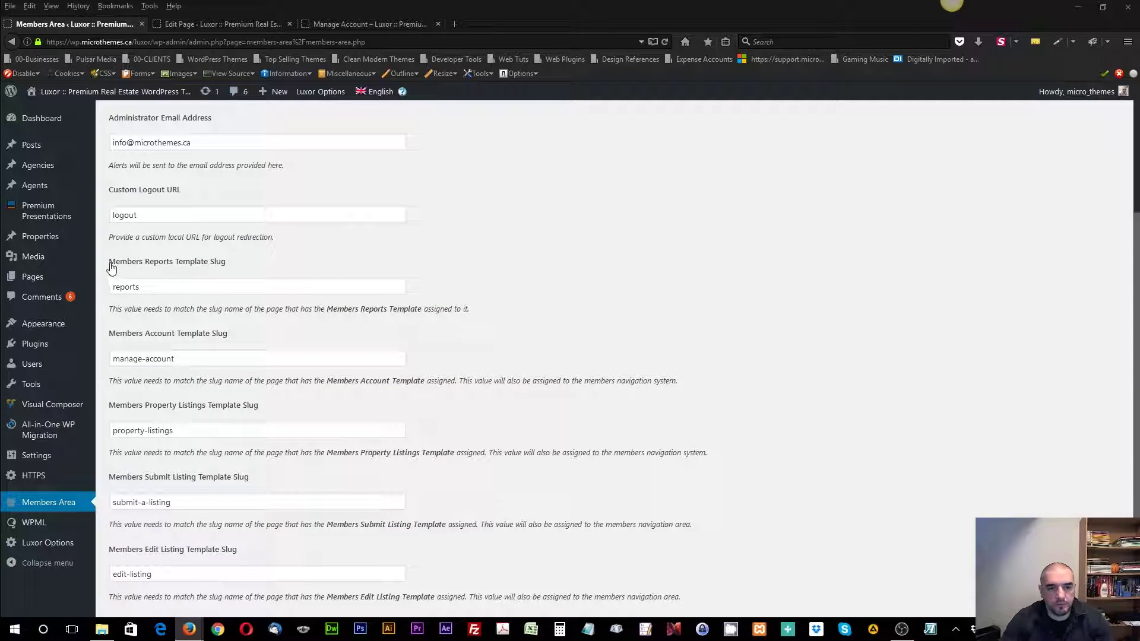
double_click(159, 292)
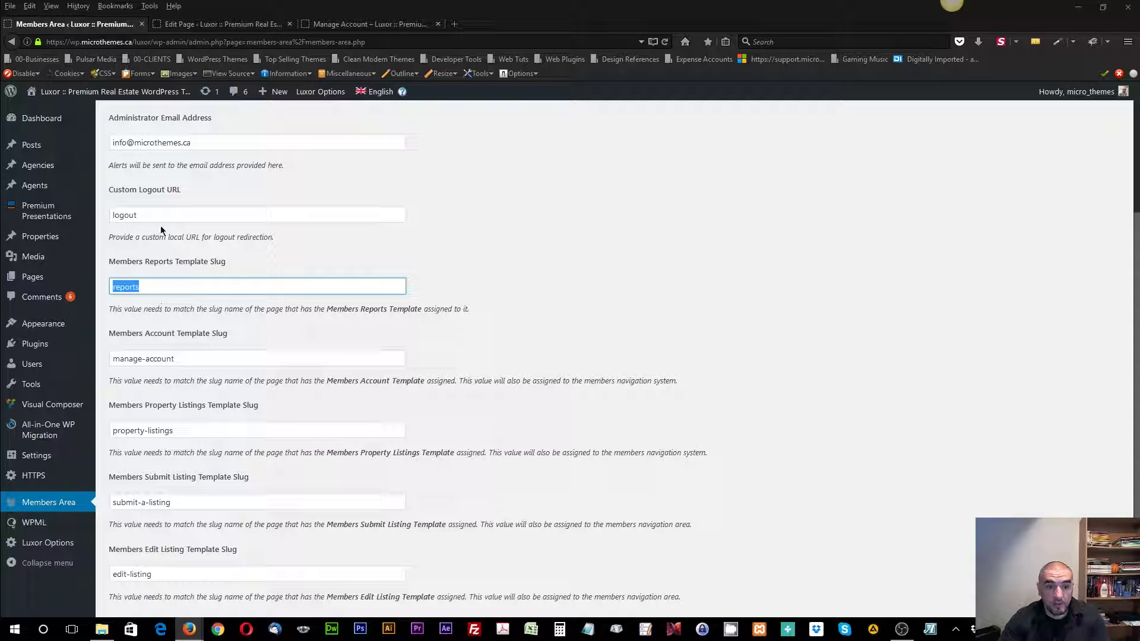
Step: Find the Reports page on the second page of the site's Pages list and open it for editing
key("ctrl+Tab")
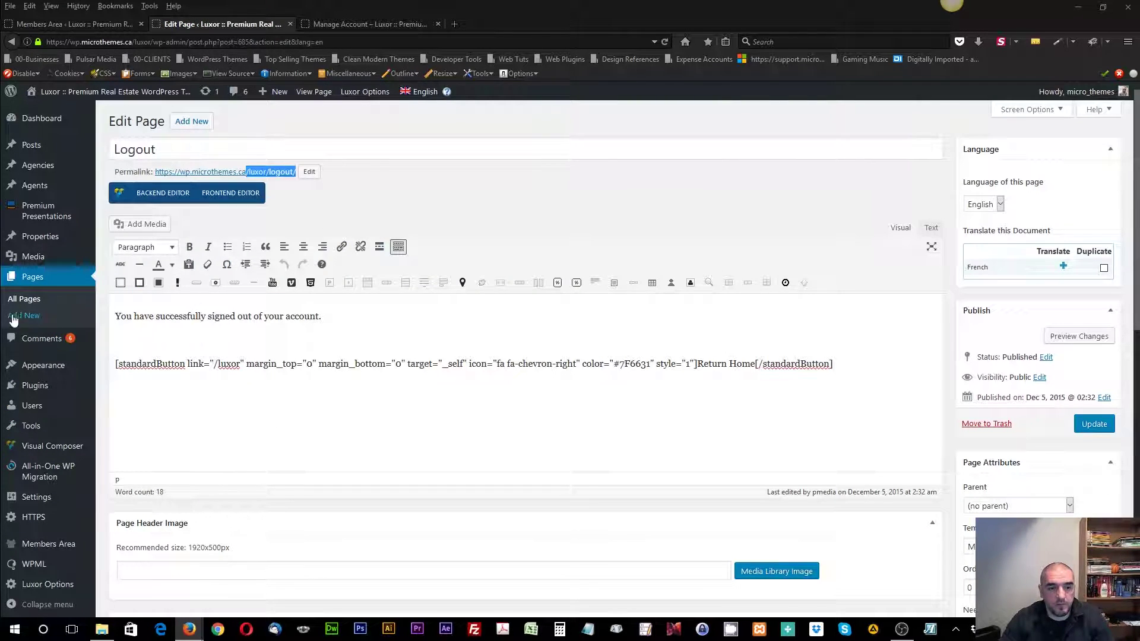
left_click(24, 299)
left_click(113, 25)
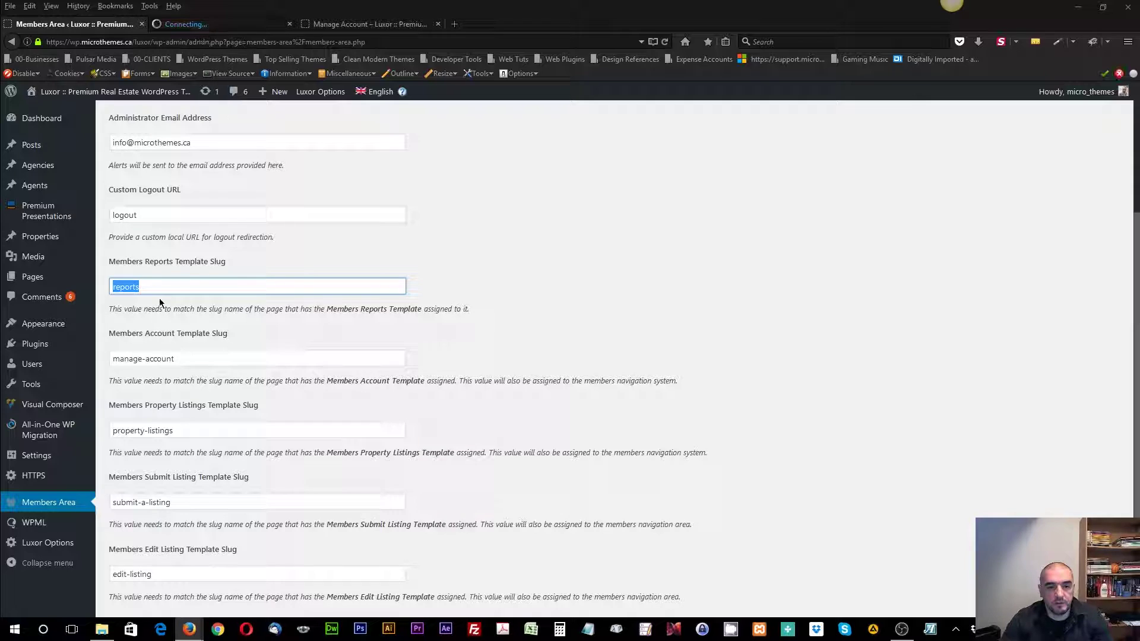
key("ctrl+Tab")
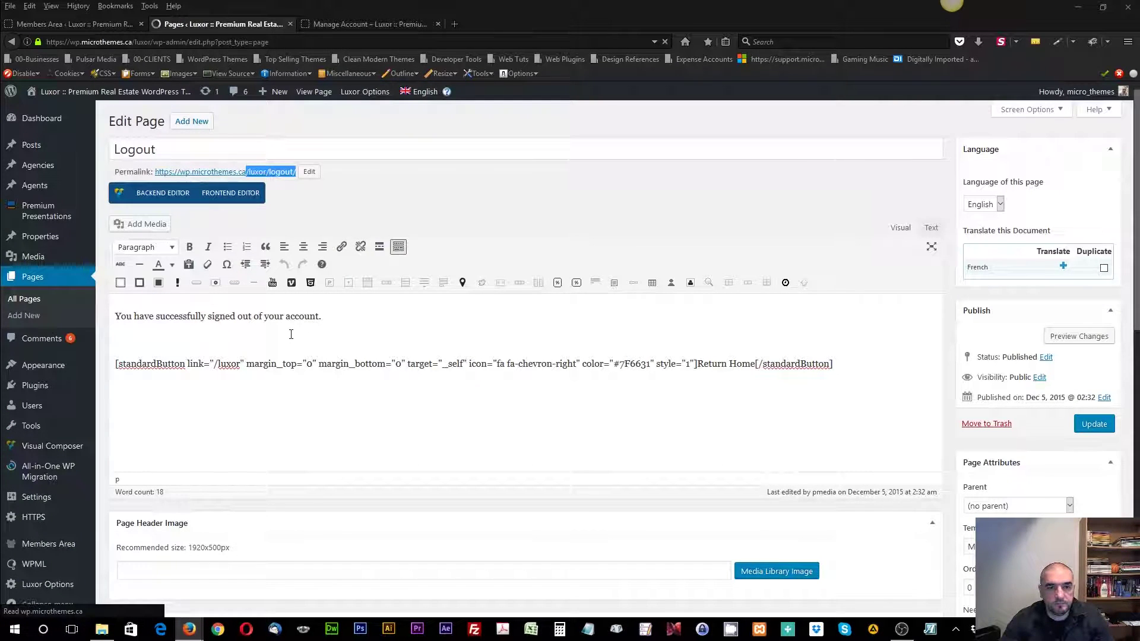
scroll(392, 452, "down", 1)
scroll(393, 452, "down", 6)
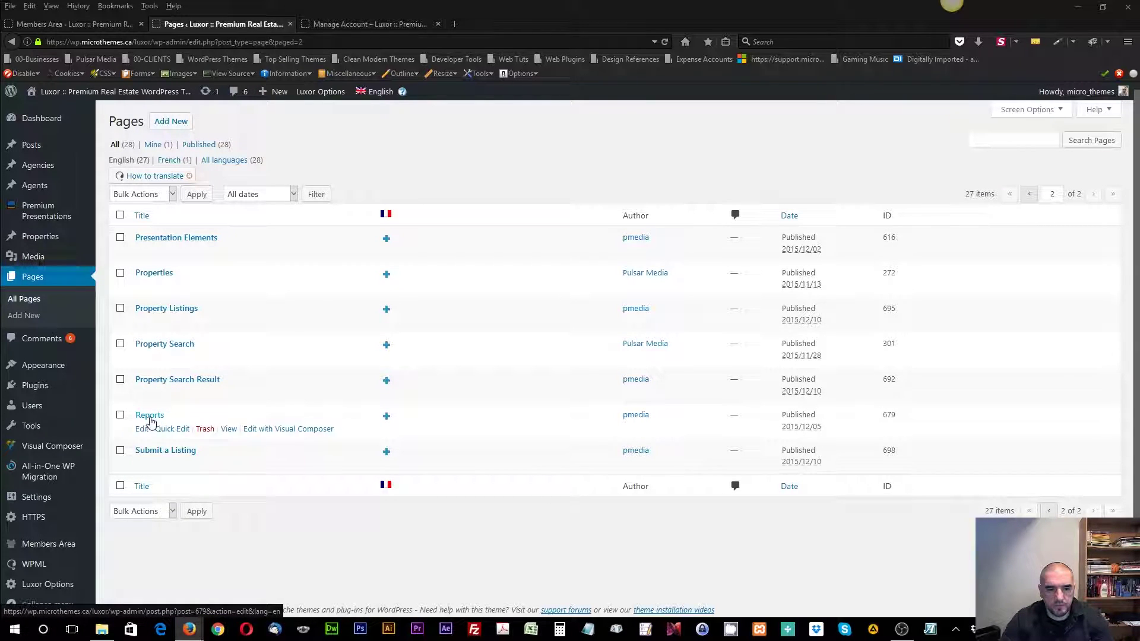
left_click(141, 429)
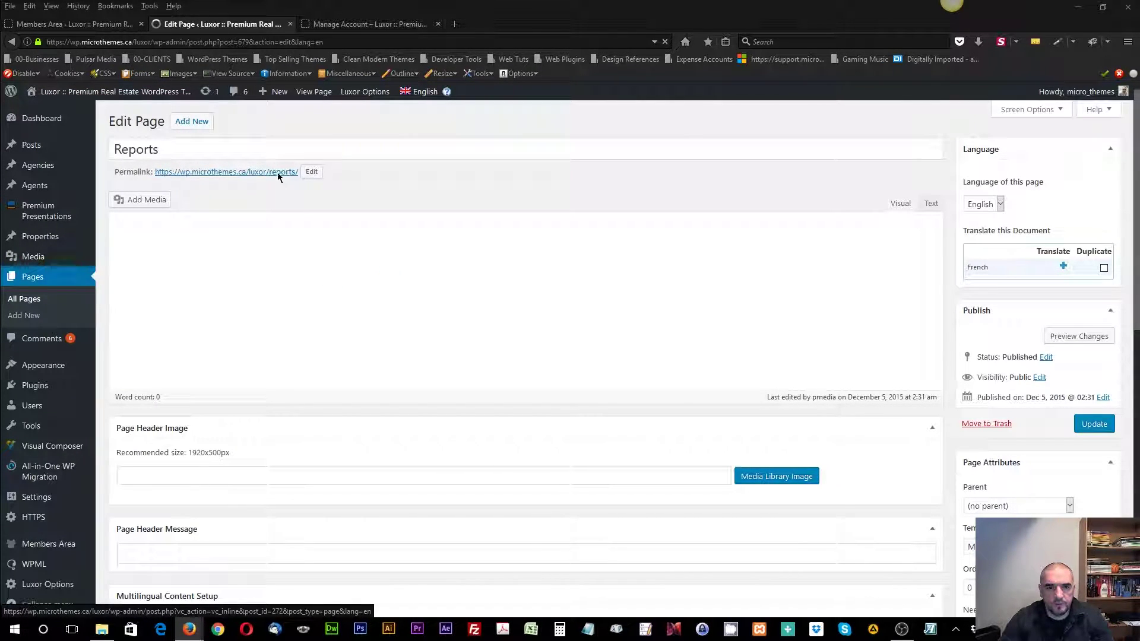
Step: Inspect the slug in the Reports page's permalink and compare it with the Members Reports Template Slug in the Members Area settings
left_click(311, 172)
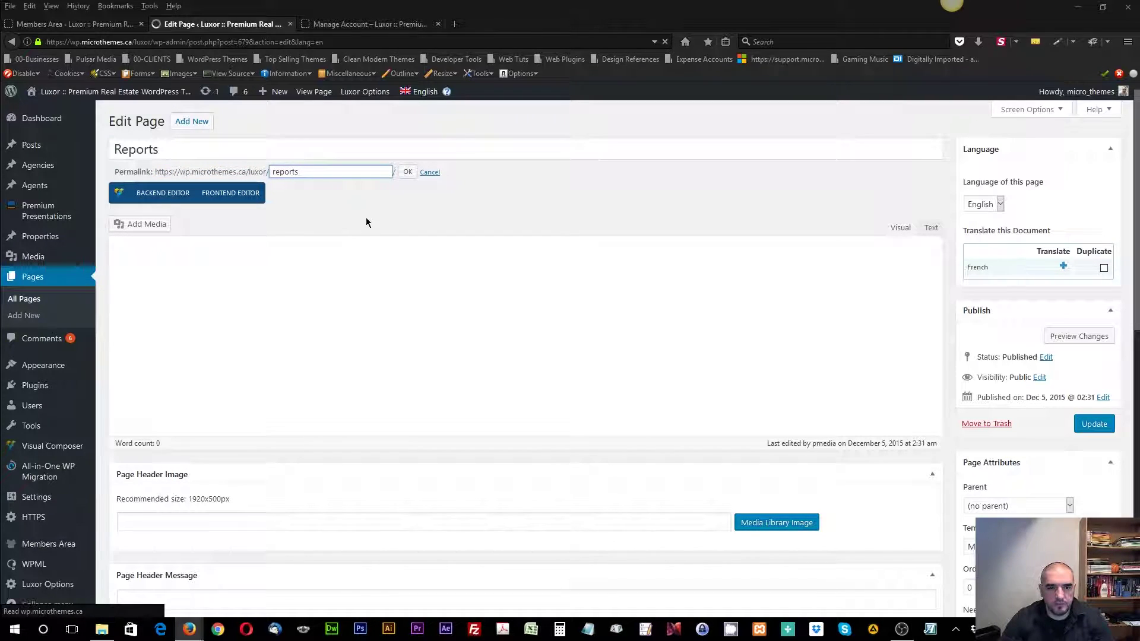
double_click(309, 171)
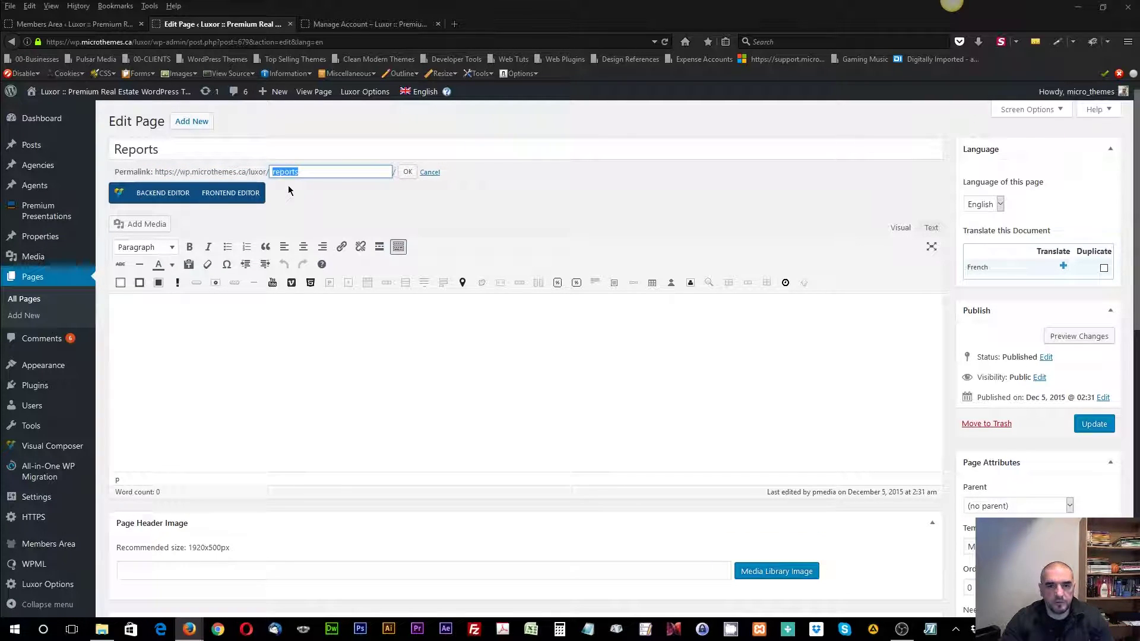
left_click(431, 175)
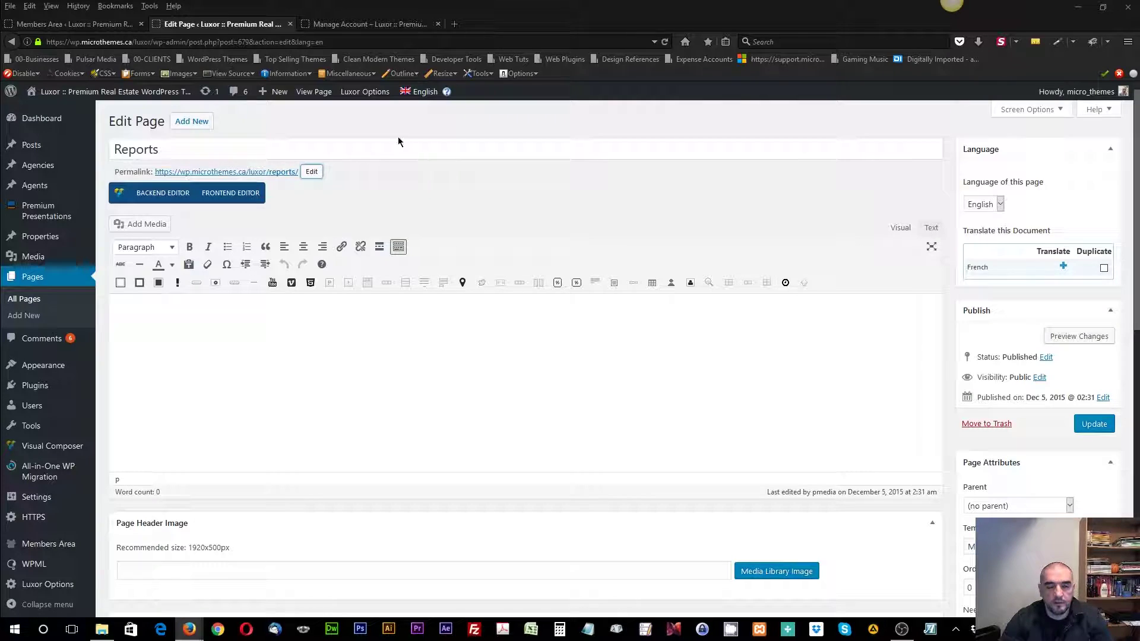
left_click(74, 24)
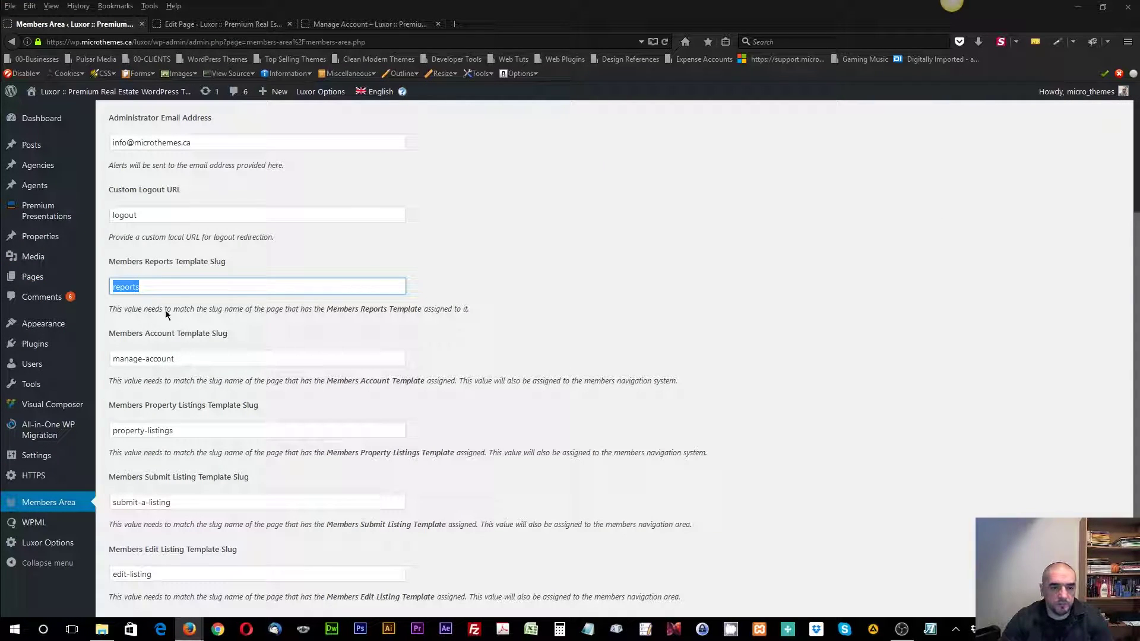
left_click(168, 286)
left_click_drag(167, 287, 414, 284)
left_click(544, 303)
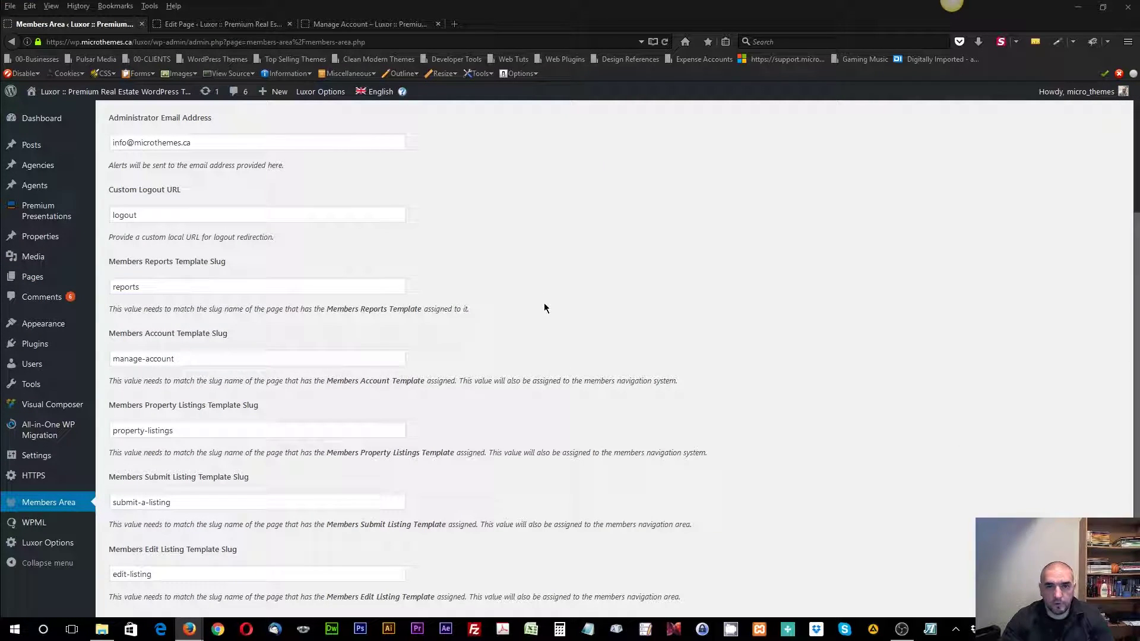
Step: Examine the Members Account Template Slug and its note about matching the page assigned the Members Account Template
scroll(254, 351, "down", 3)
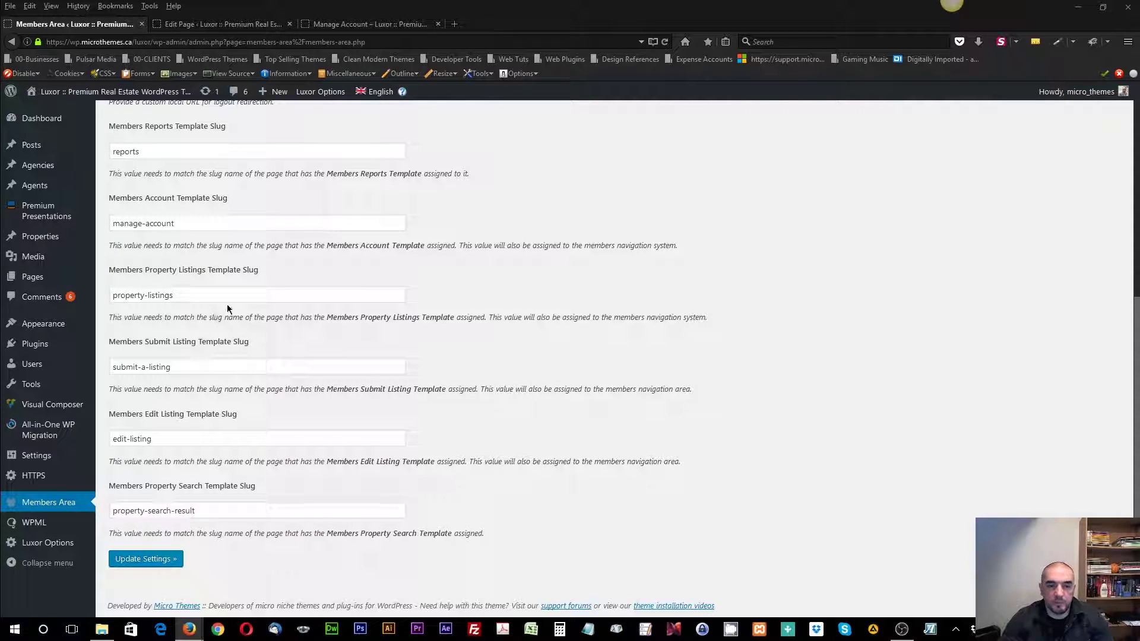
scroll(202, 311, "up", 2)
triple_click(194, 290)
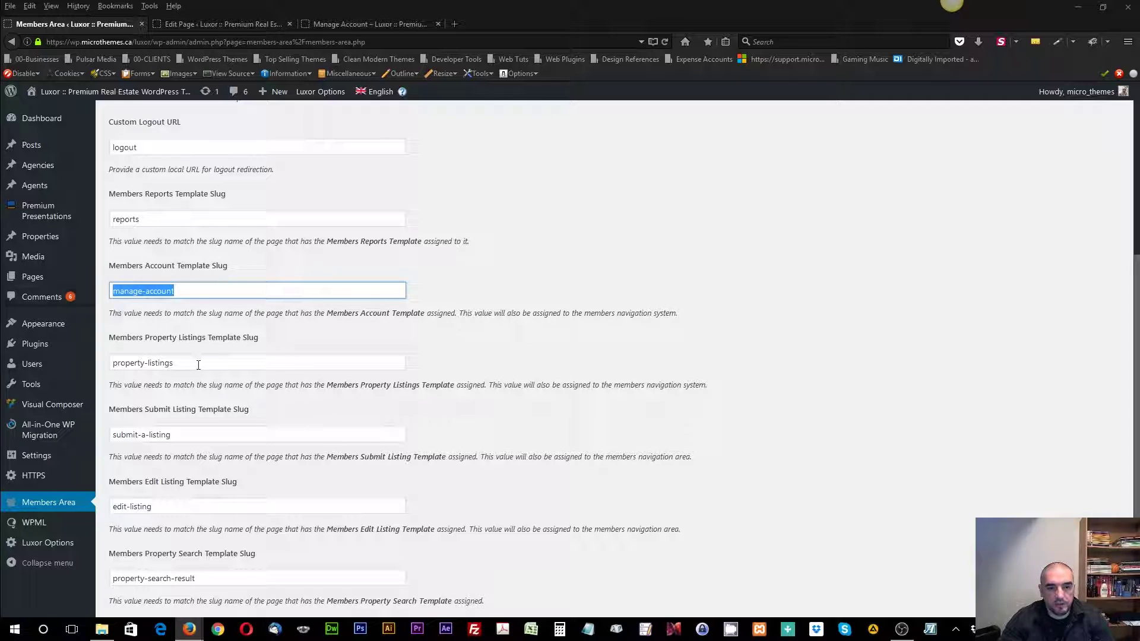
left_click_drag(198, 365, 95, 364)
left_click_drag(187, 292, 80, 291)
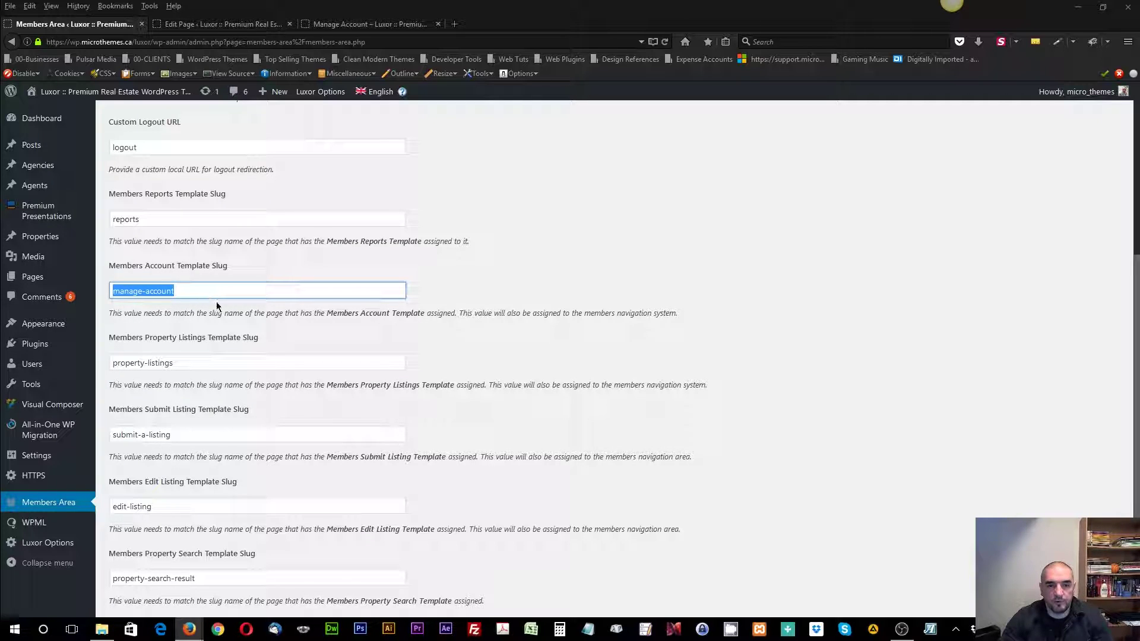
left_click_drag(328, 318, 377, 325)
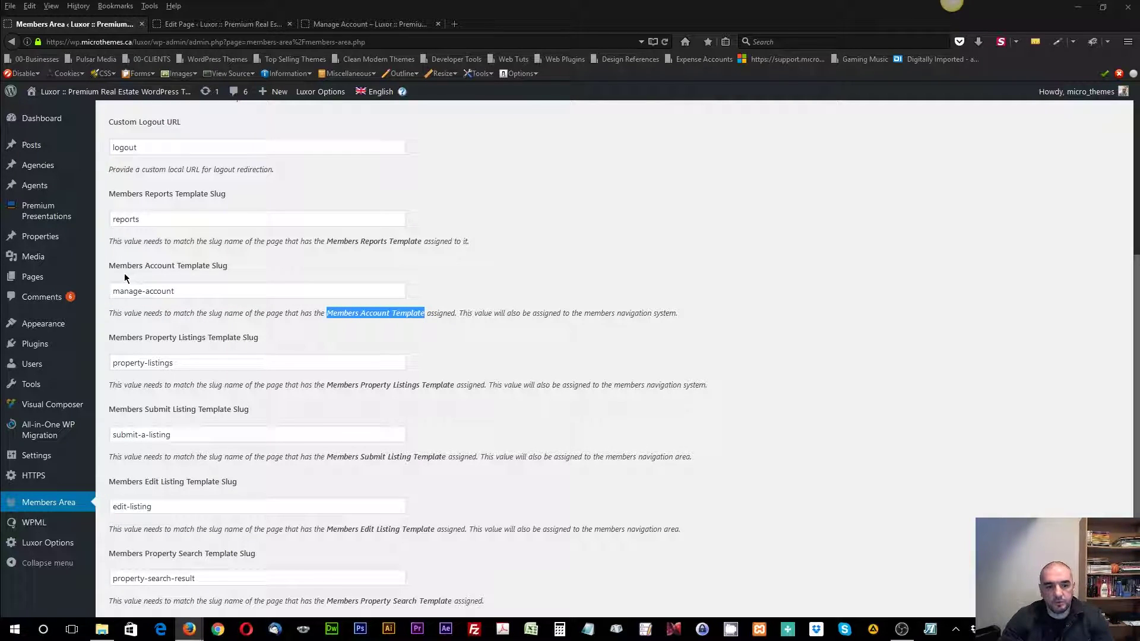
left_click_drag(175, 291, 70, 291)
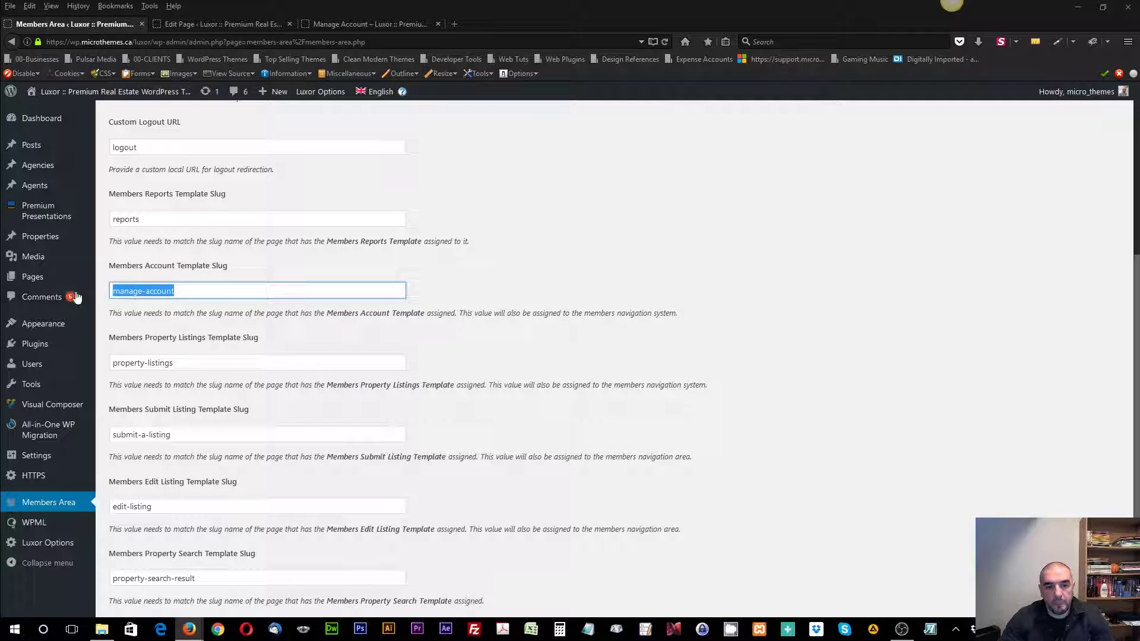
left_click_drag(176, 289, 81, 295)
left_click_drag(201, 290, 89, 294)
left_click(196, 288)
left_click(436, 278)
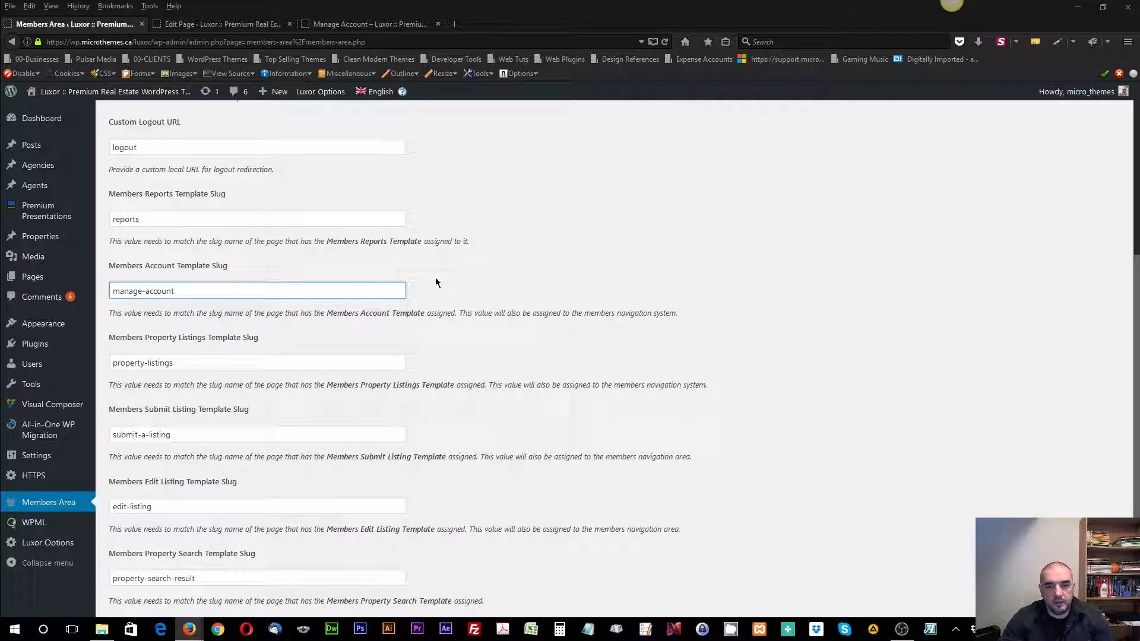
left_click_drag(147, 314, 283, 316)
left_click(109, 312)
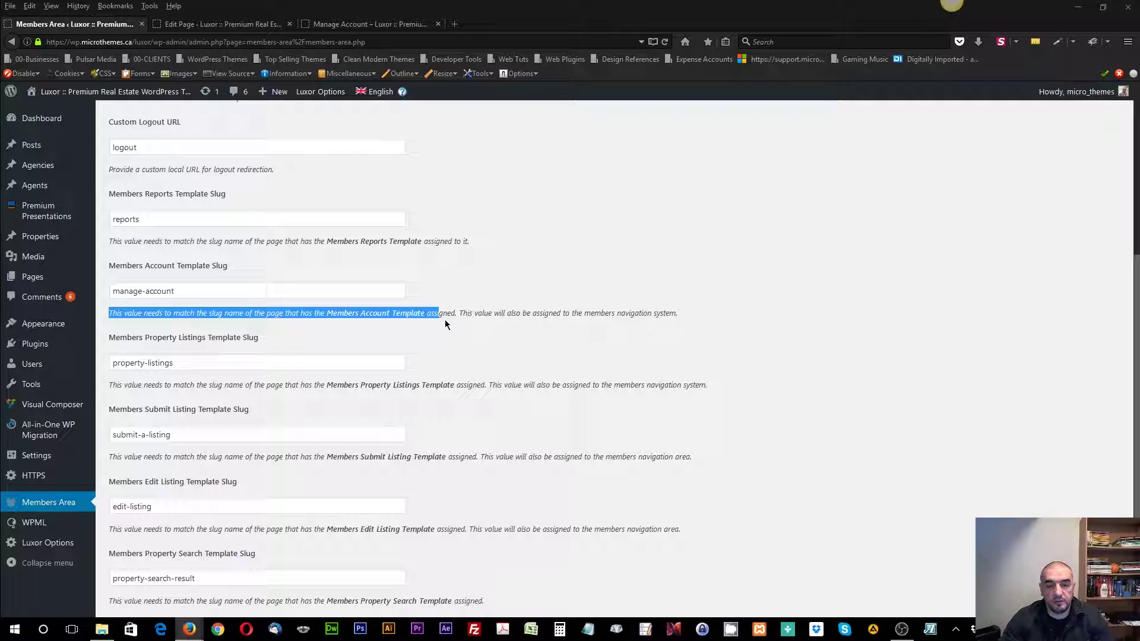
left_click(459, 297)
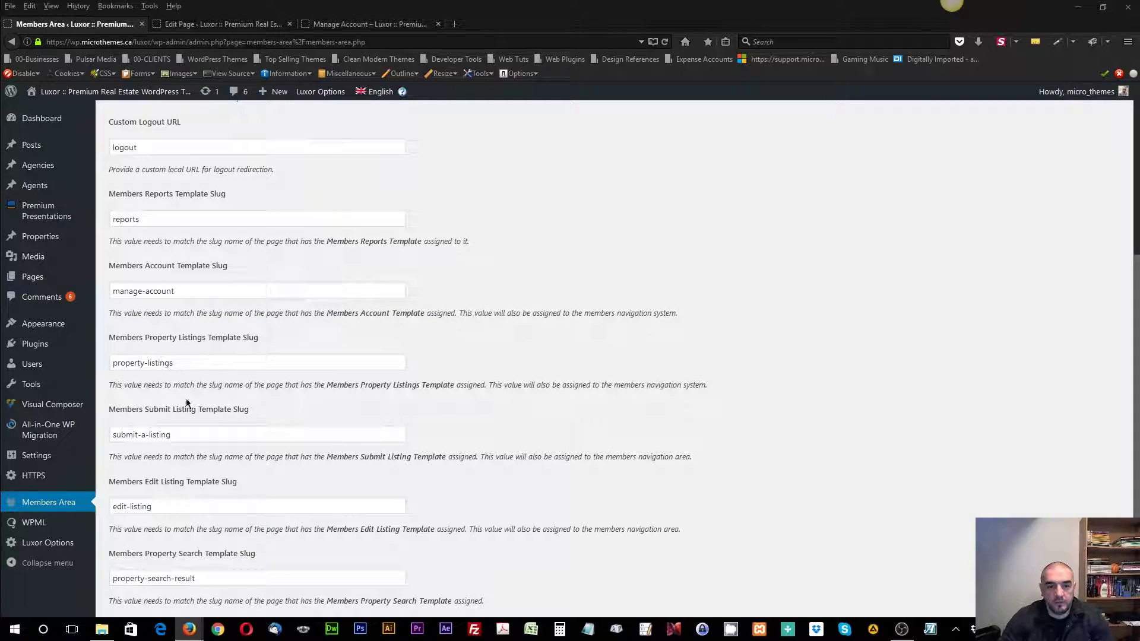
Step: Examine the Members Property Listings Template Slug and its note about matching the page with the assigned template
left_click_drag(109, 385, 483, 386)
left_click(394, 392)
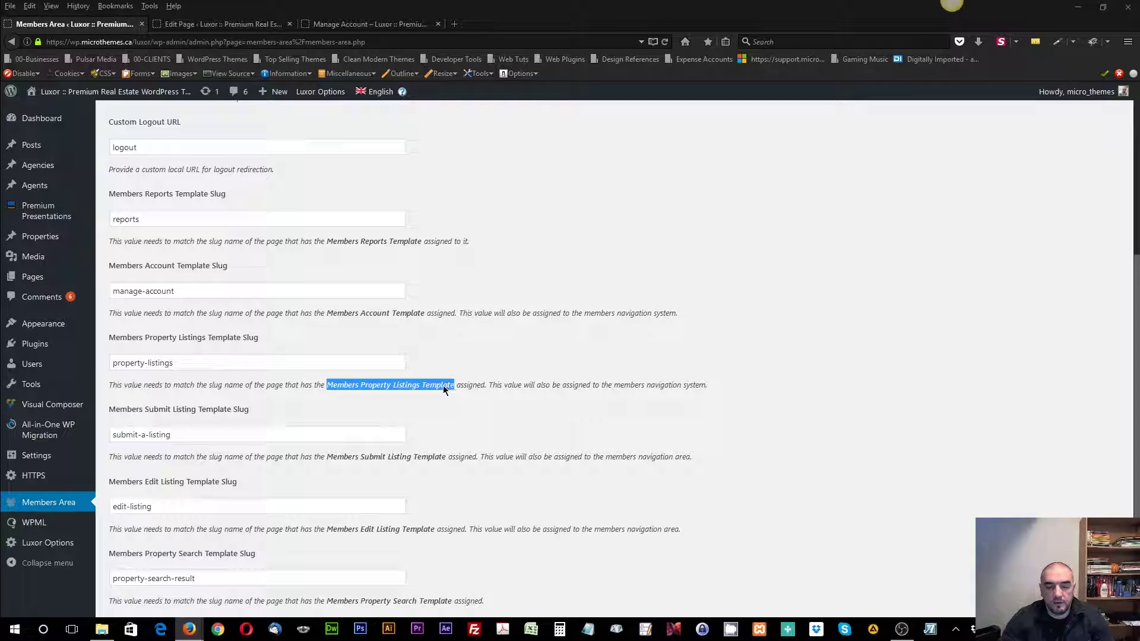
left_click(193, 363)
key("ctrl+a")
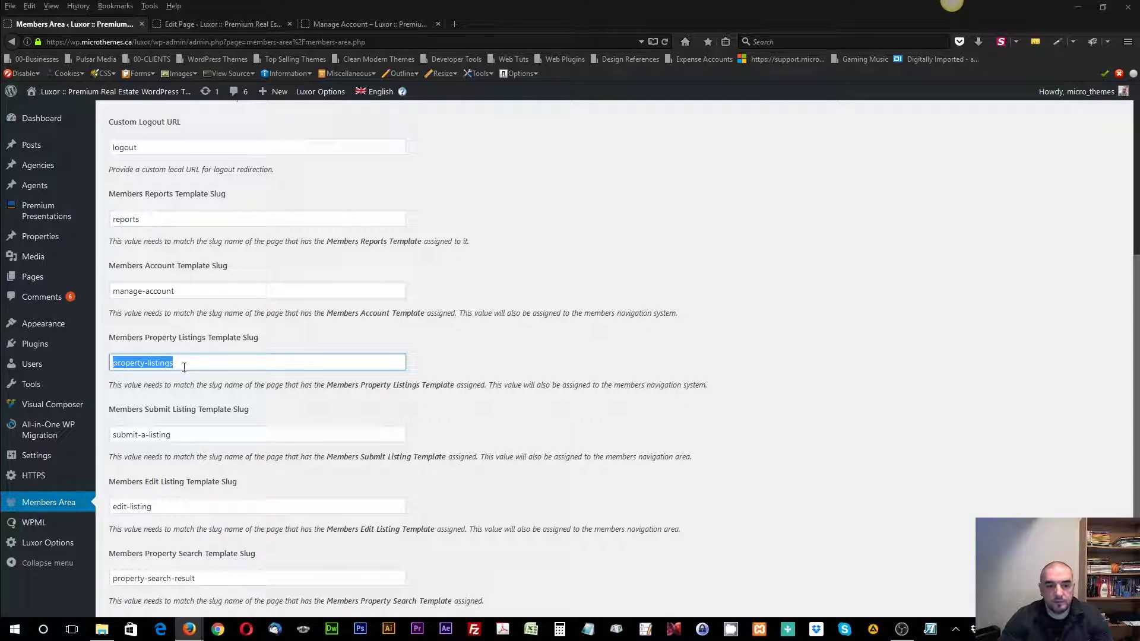
left_click(501, 341)
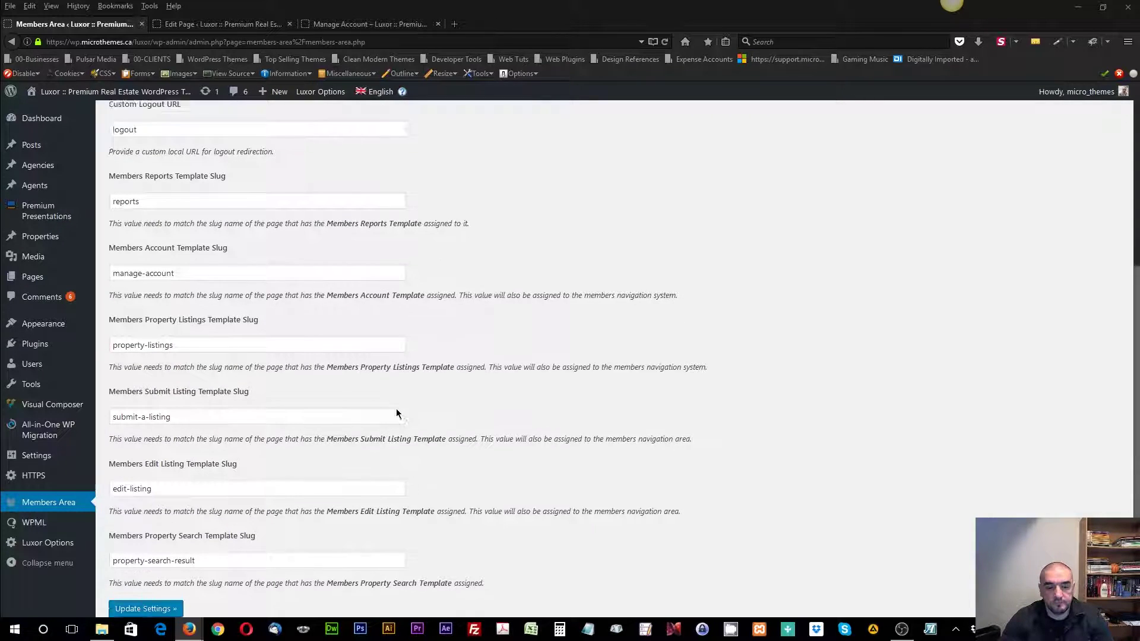
Step: Review the Members Submit Listing and Members Edit Listing Template Slug settings
scroll(397, 409, "down", 2)
scroll(305, 408, "up", 5)
scroll(304, 405, "down", 5)
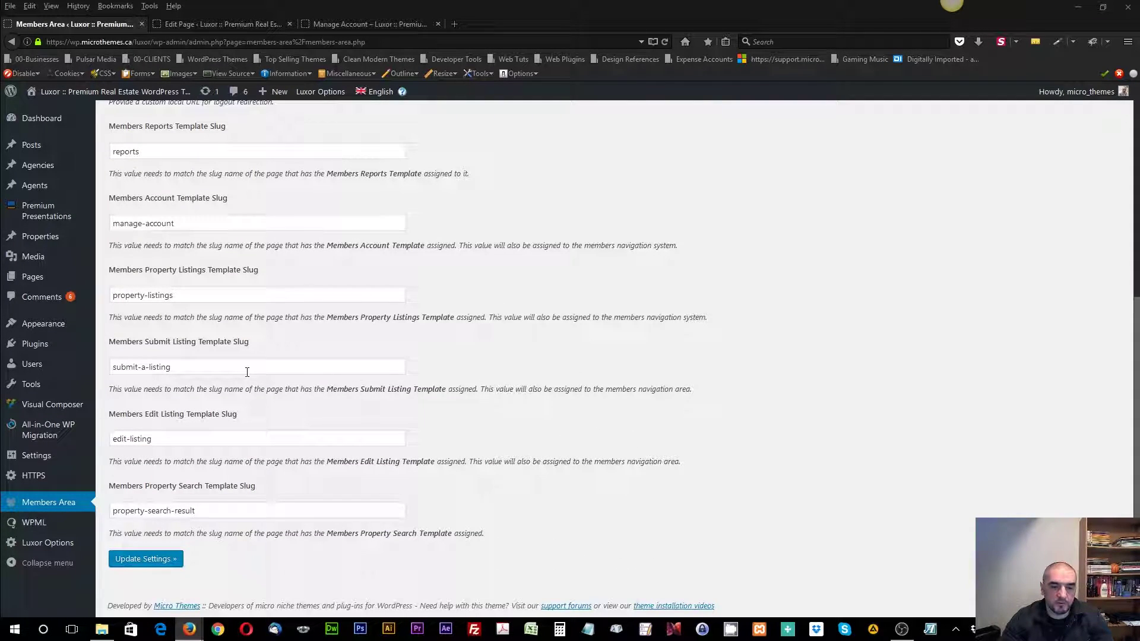
double_click(148, 438)
left_click(244, 439)
left_click(187, 368)
scroll(208, 416, "up", 2)
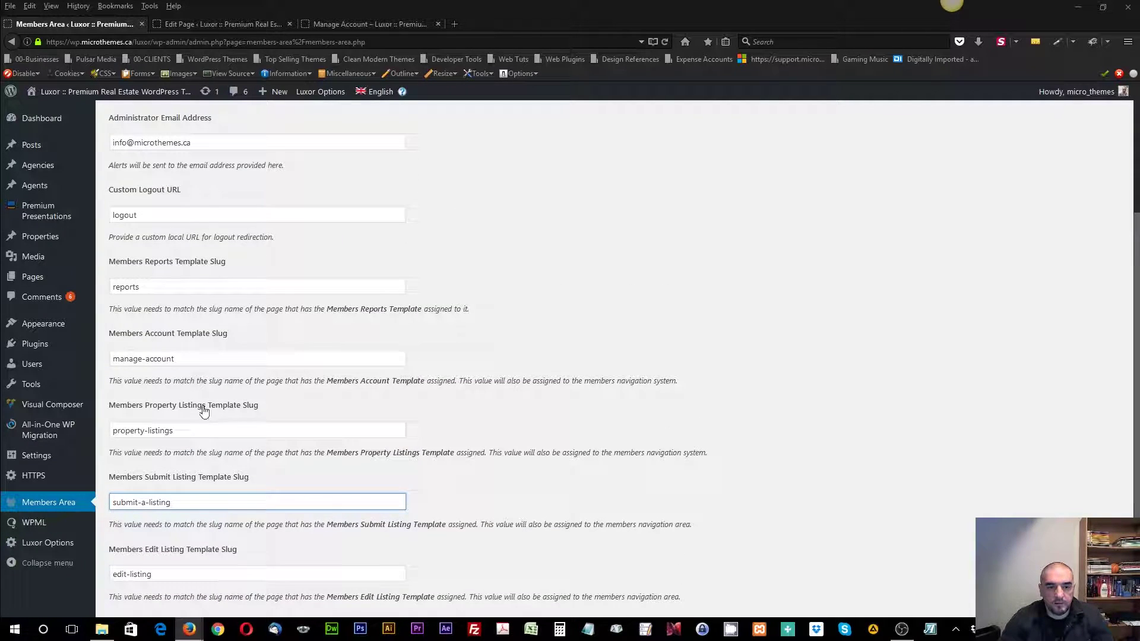
Step: Compare the reports and account template slugs in the Members Area settings with the member navigation links on the live Manage Account page
triple_click(161, 289)
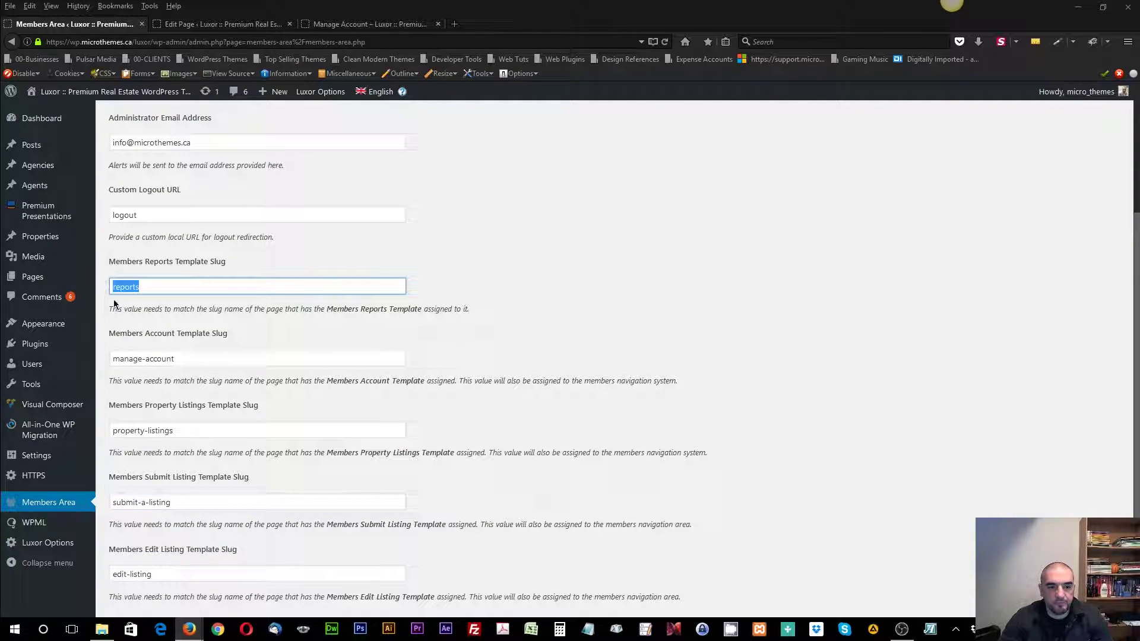
triple_click(161, 359)
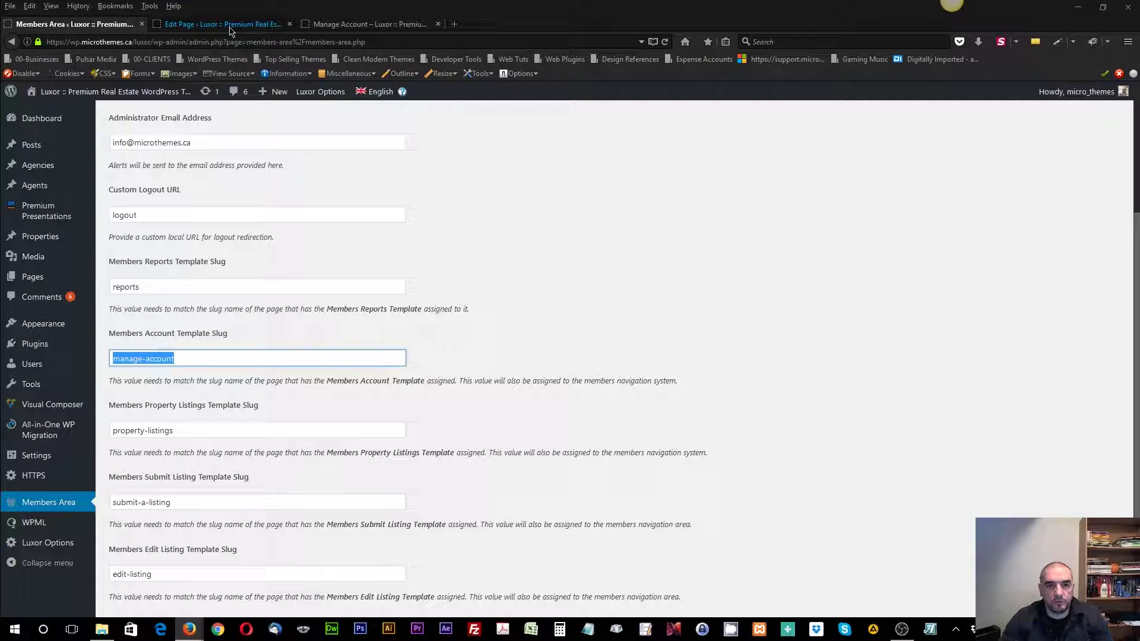
left_click(339, 24)
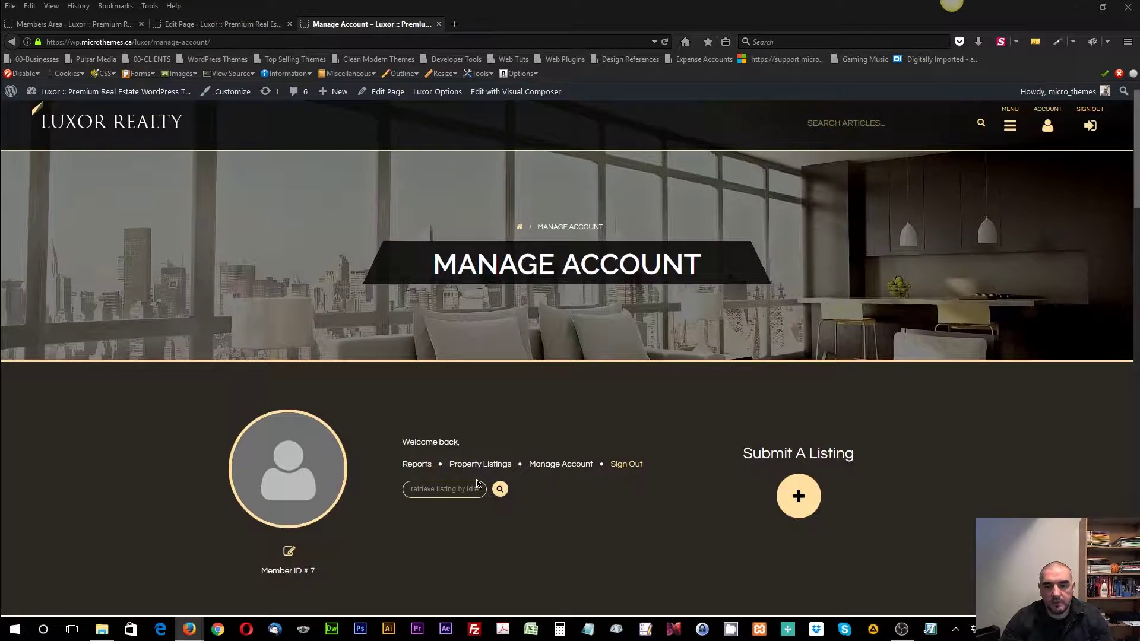
scroll(452, 416, "down", 2)
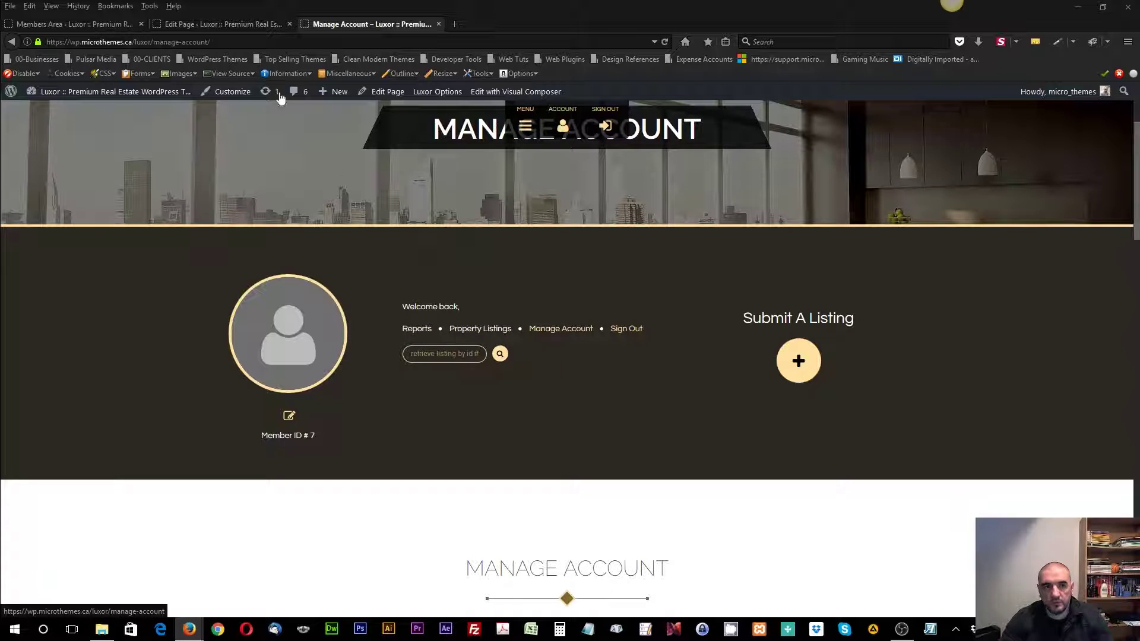
left_click(235, 25)
left_click(118, 26)
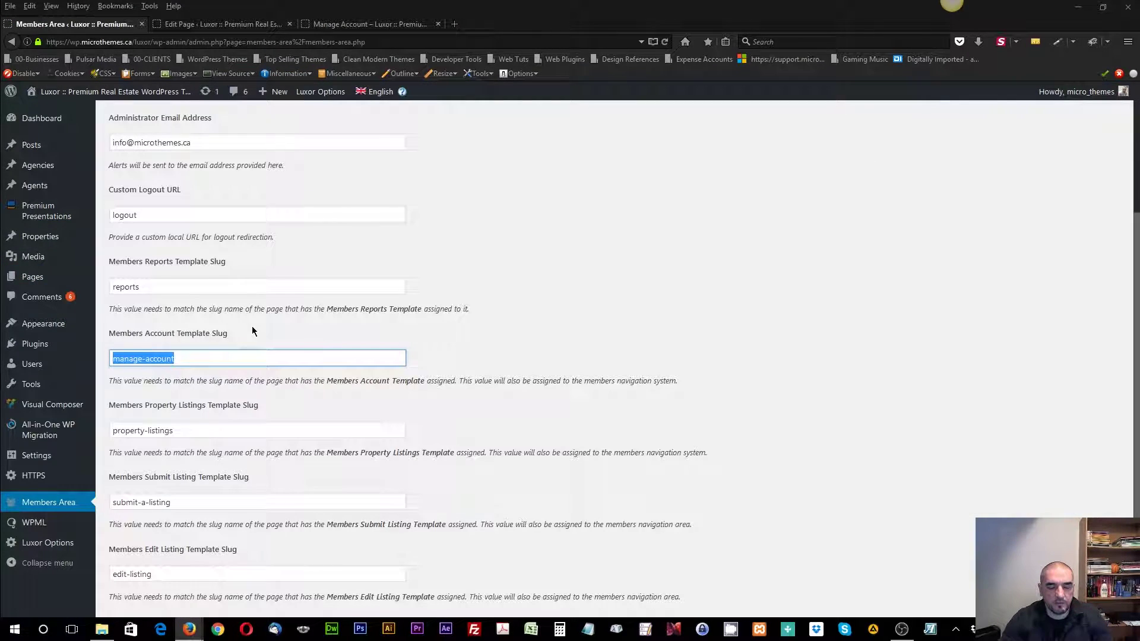
scroll(540, 437, "down", 2)
triple_click(149, 289)
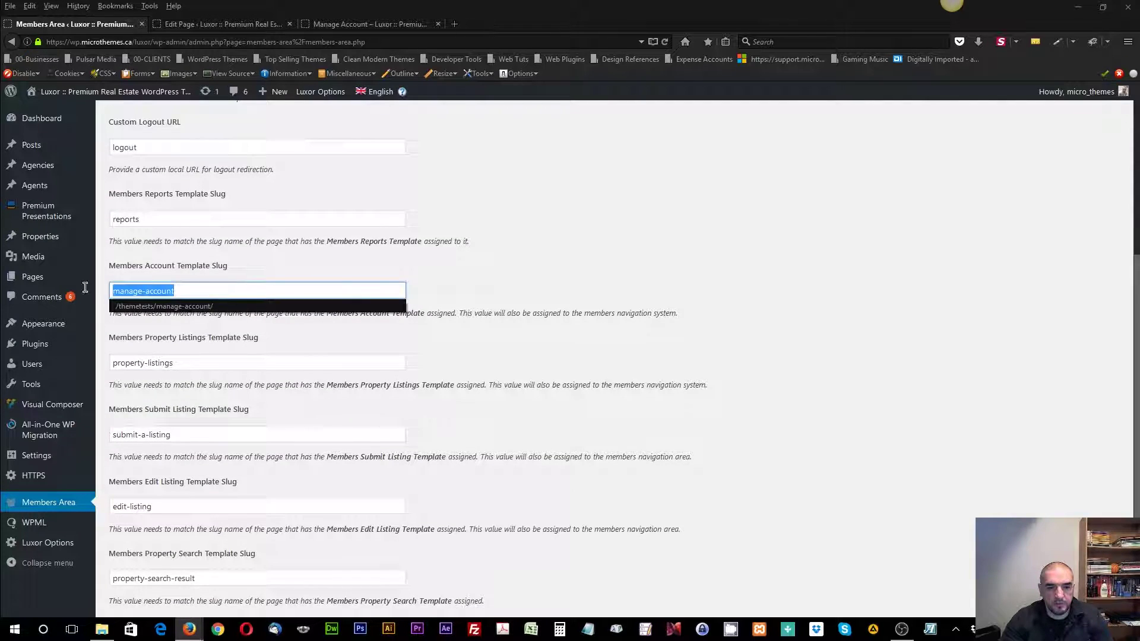
Step: Compare the Members Property Listings Template Slug with the Property Listings link on the live Manage Account page
key("shift+Tab")
key("Tab")
key("Tab")
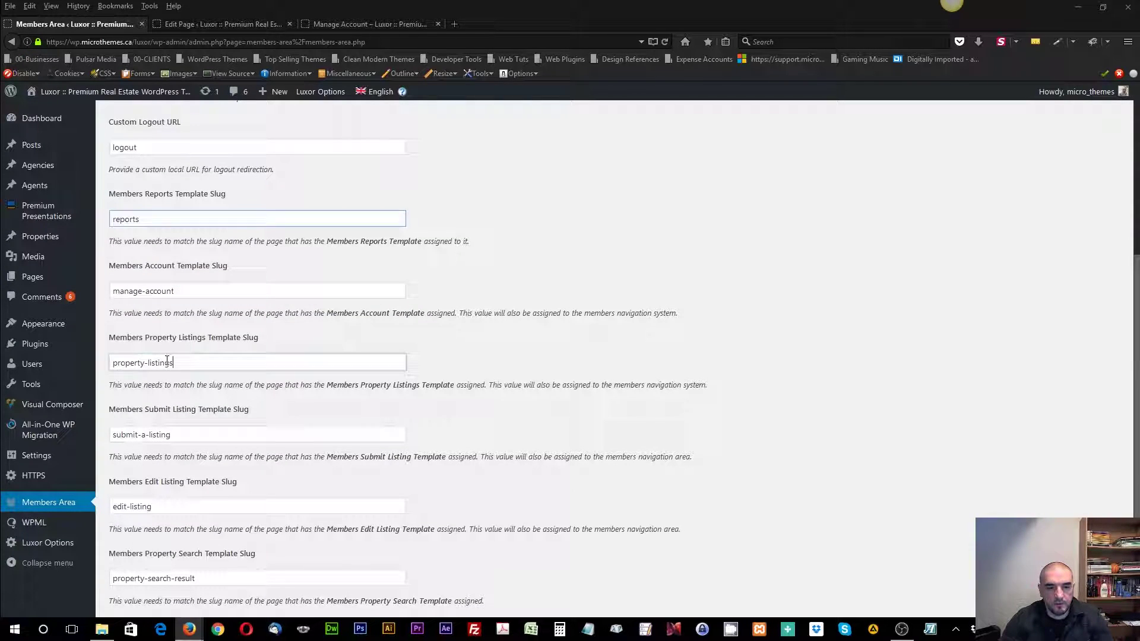
left_click(333, 24)
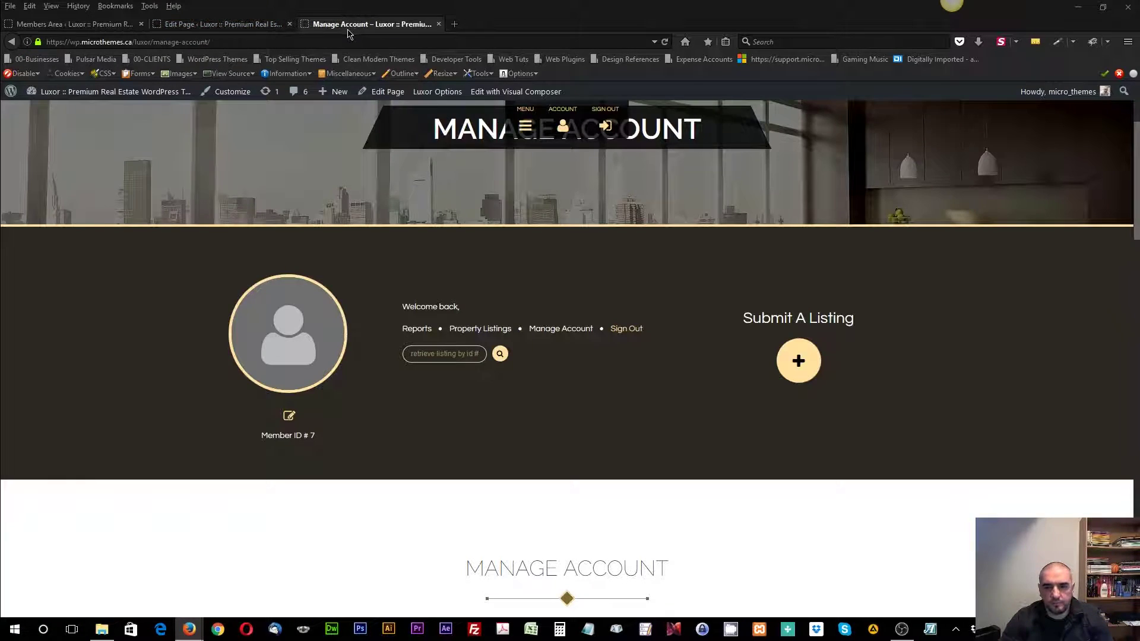
left_click(94, 25)
left_click(225, 361)
left_click_drag(225, 362, 79, 374)
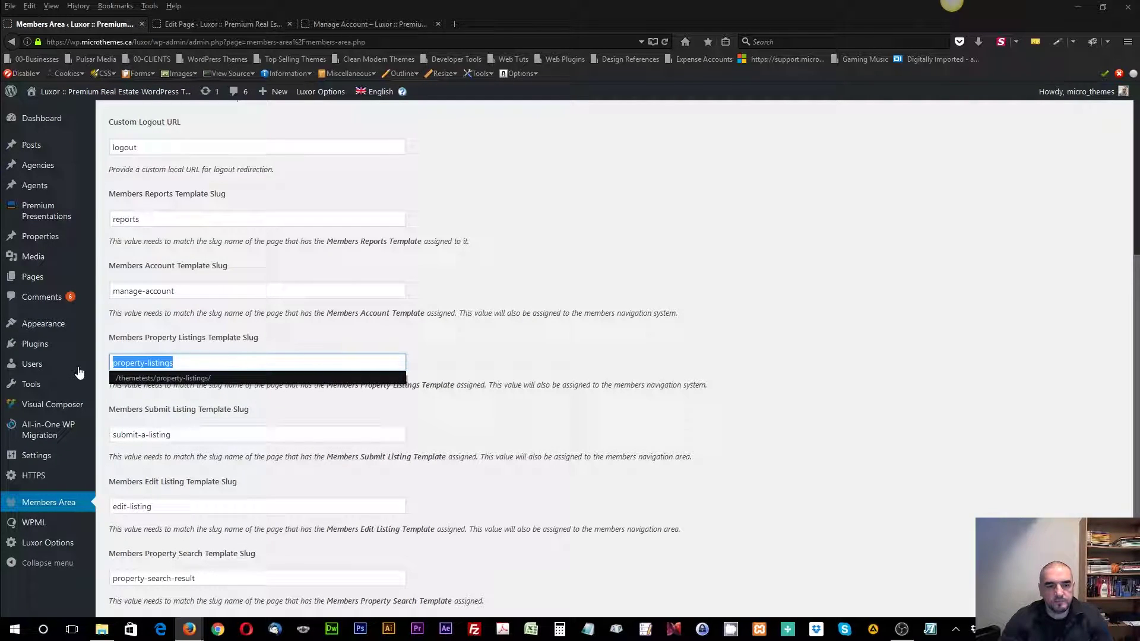
left_click_drag(232, 361, 103, 369)
left_click(342, 25)
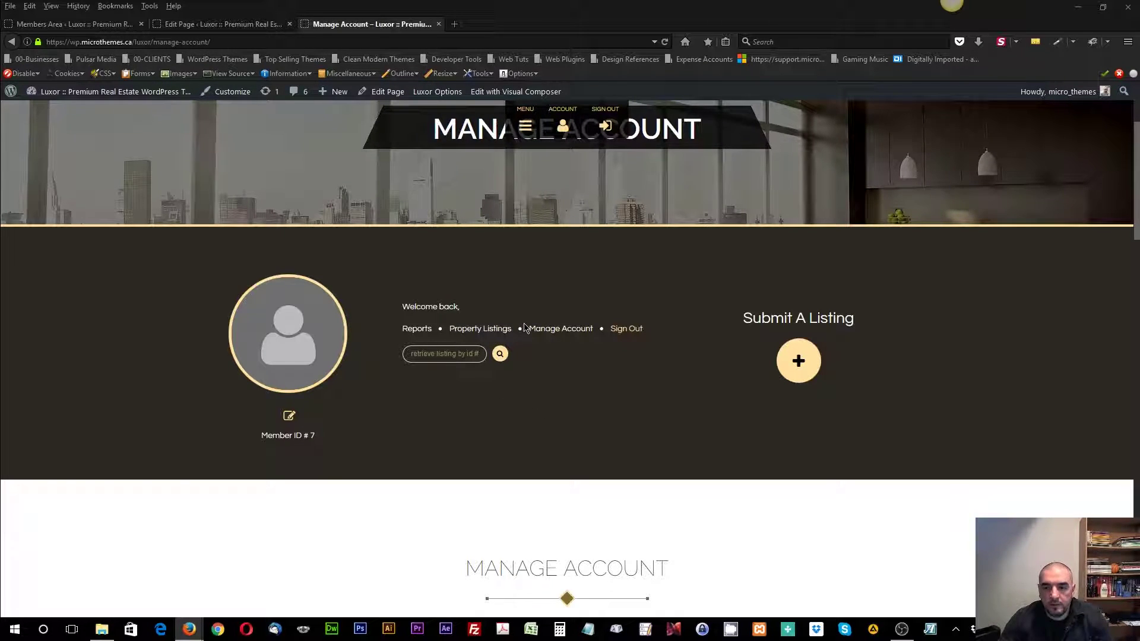
Step: Open the Submit a Listing page from the Manage Account page and examine the Members Submit Listing Template Slug in the Members Area settings
left_click(798, 358)
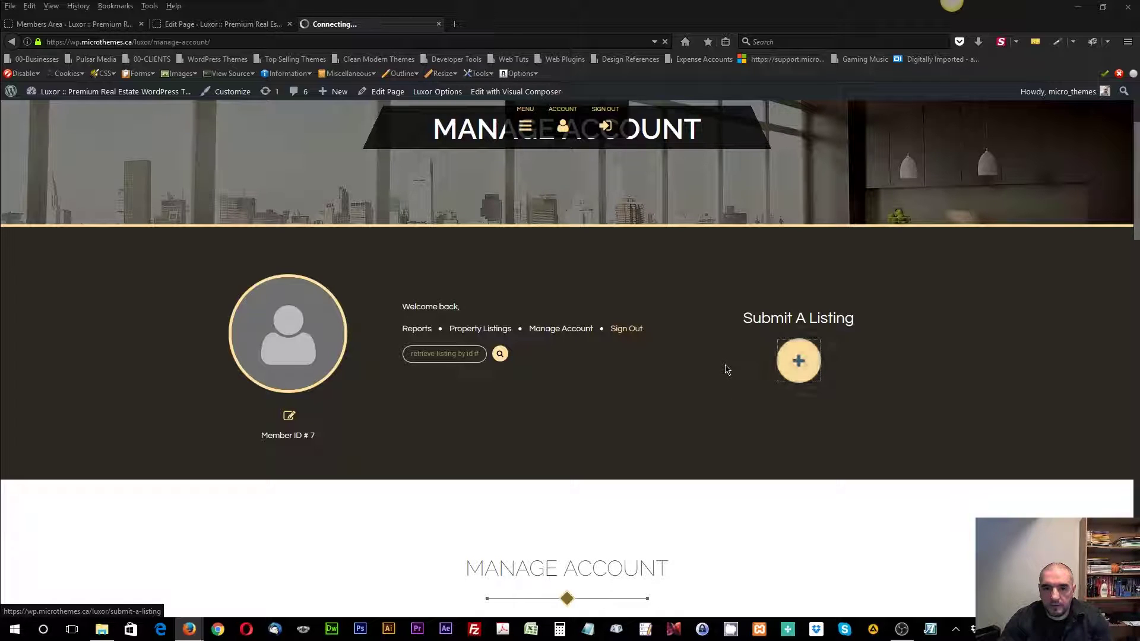
left_click(800, 368)
left_click(101, 25)
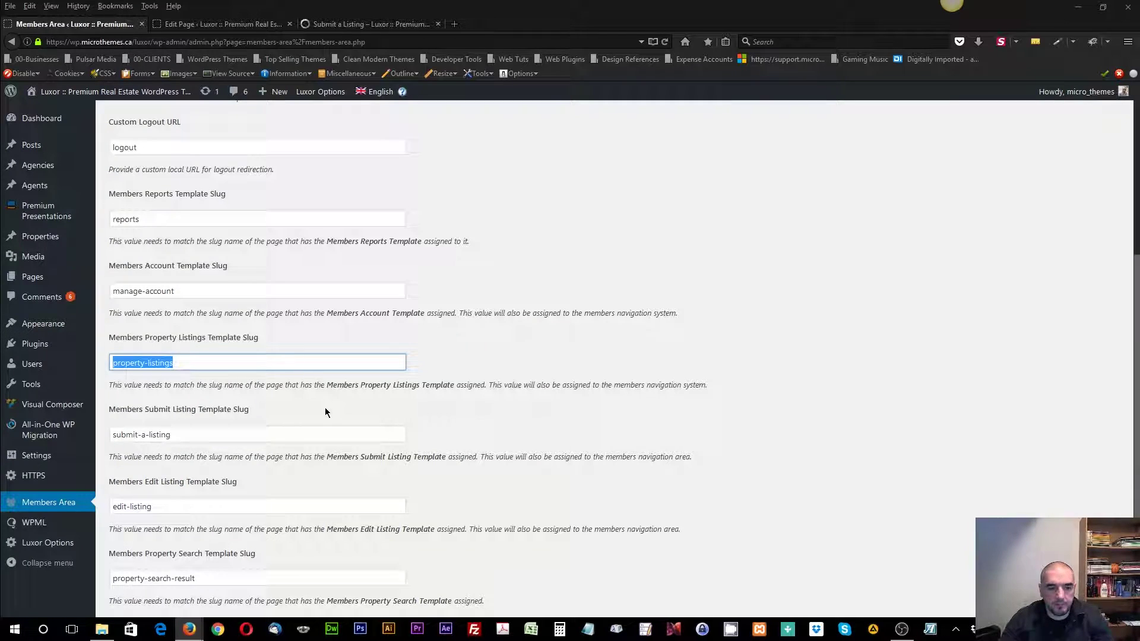
scroll(315, 410, "down", 1)
scroll(315, 407, "down", 1)
left_click(193, 351)
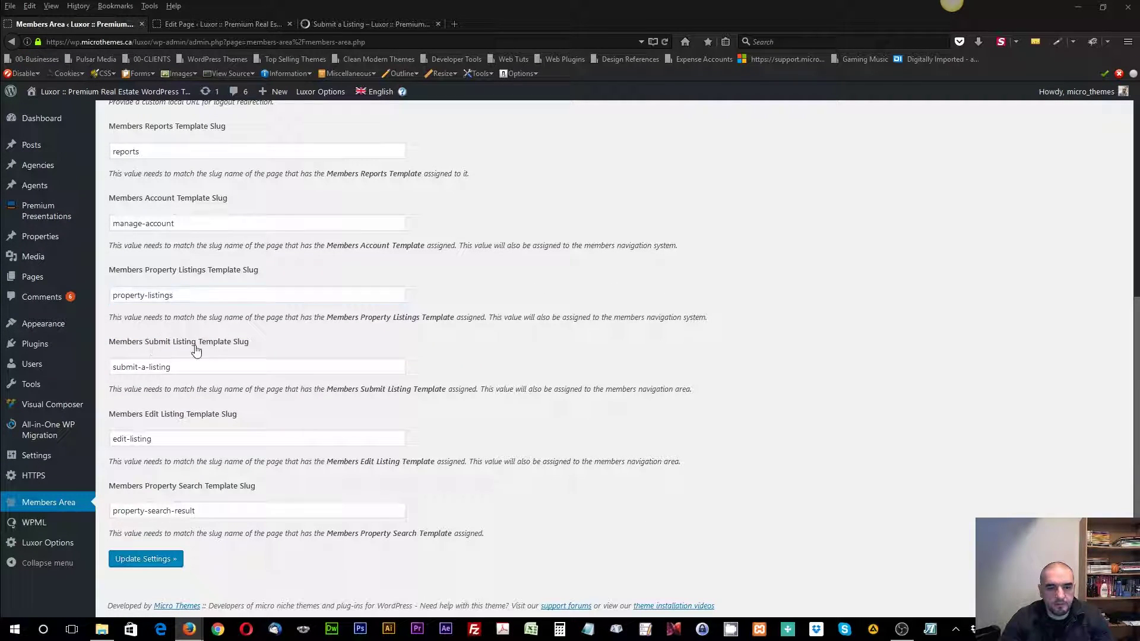
left_click_drag(253, 346, 110, 344)
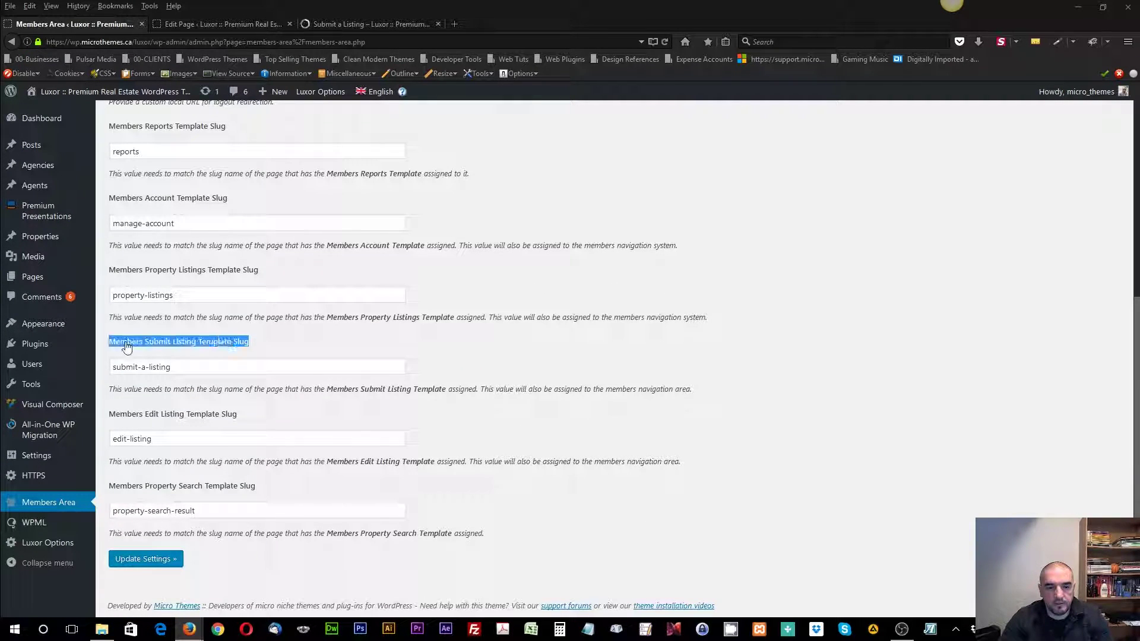
double_click(197, 367)
left_click(185, 368)
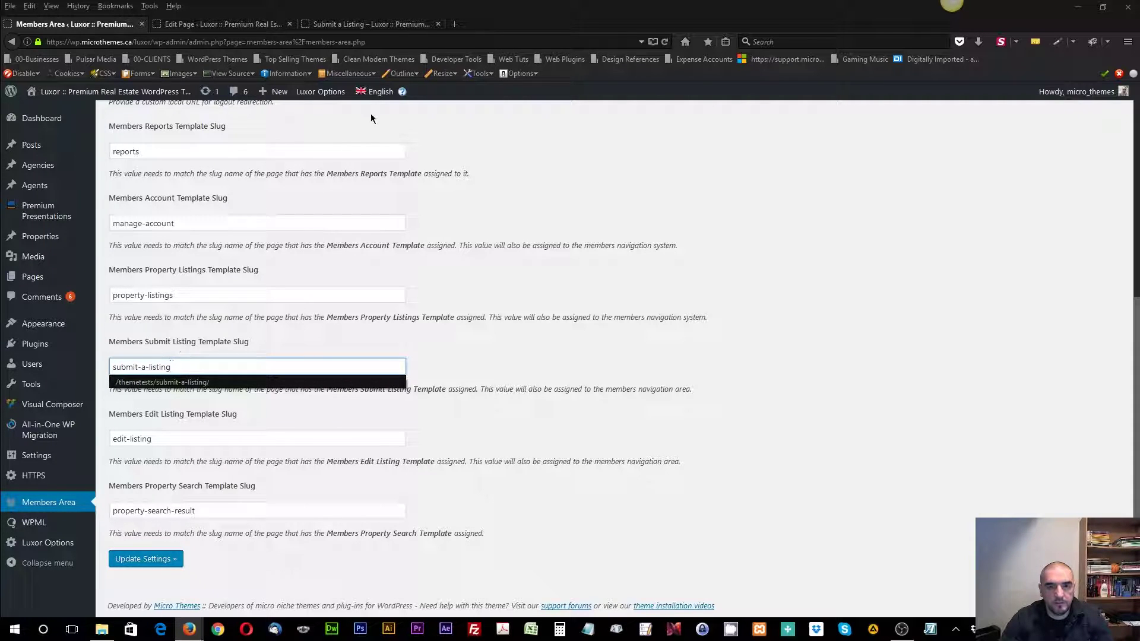
left_click_drag(186, 367, 111, 366)
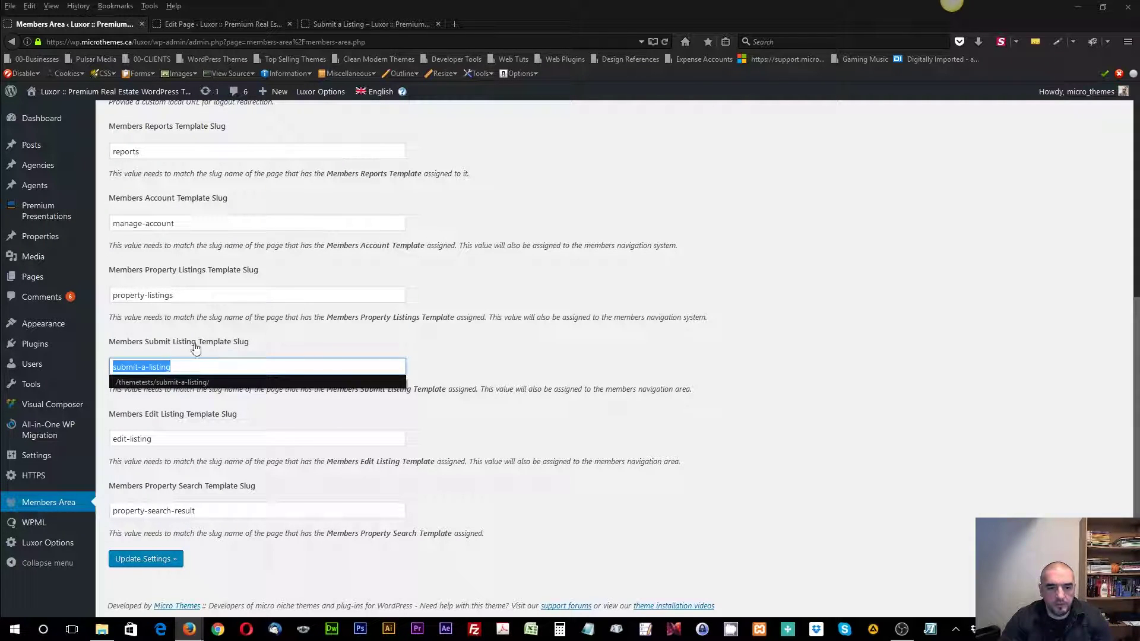
Step: Review the form and page layout of the live Submit a Listing page
left_click(349, 26)
scroll(538, 384, "down", 3)
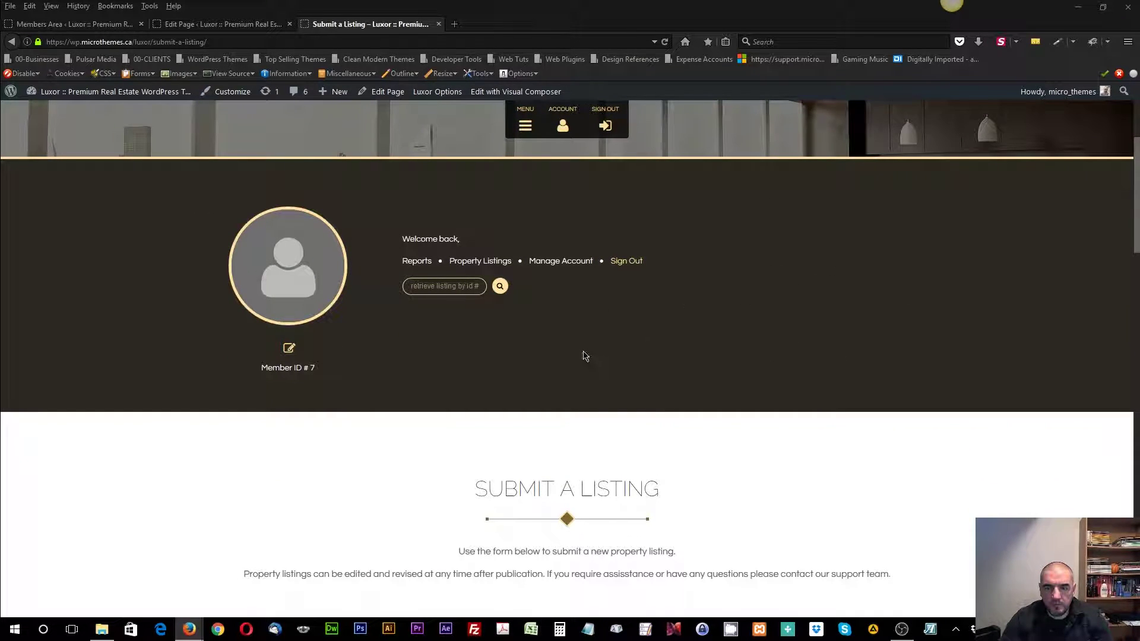
scroll(533, 397, "down", 10)
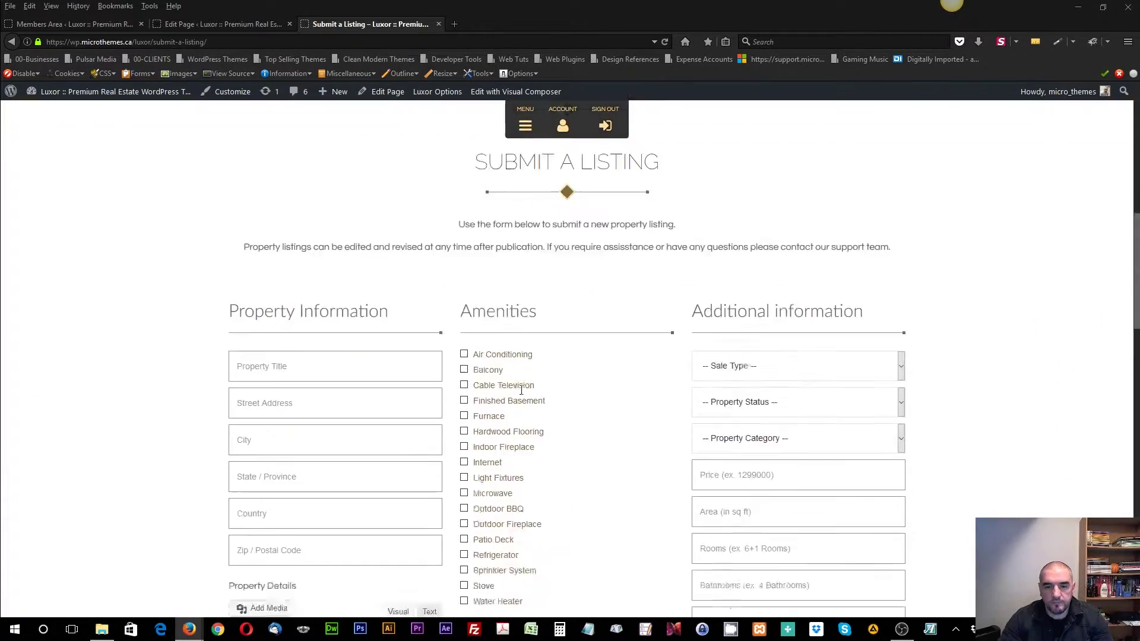
scroll(509, 429, "up", 13)
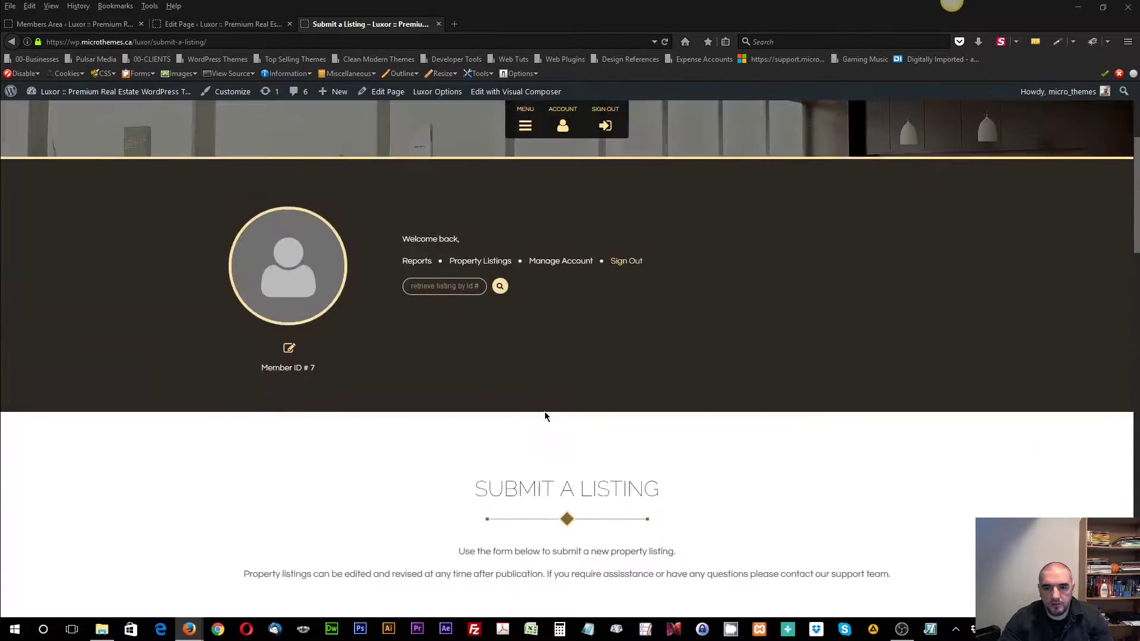
scroll(534, 398, "down", 6)
scroll(540, 393, "up", 7)
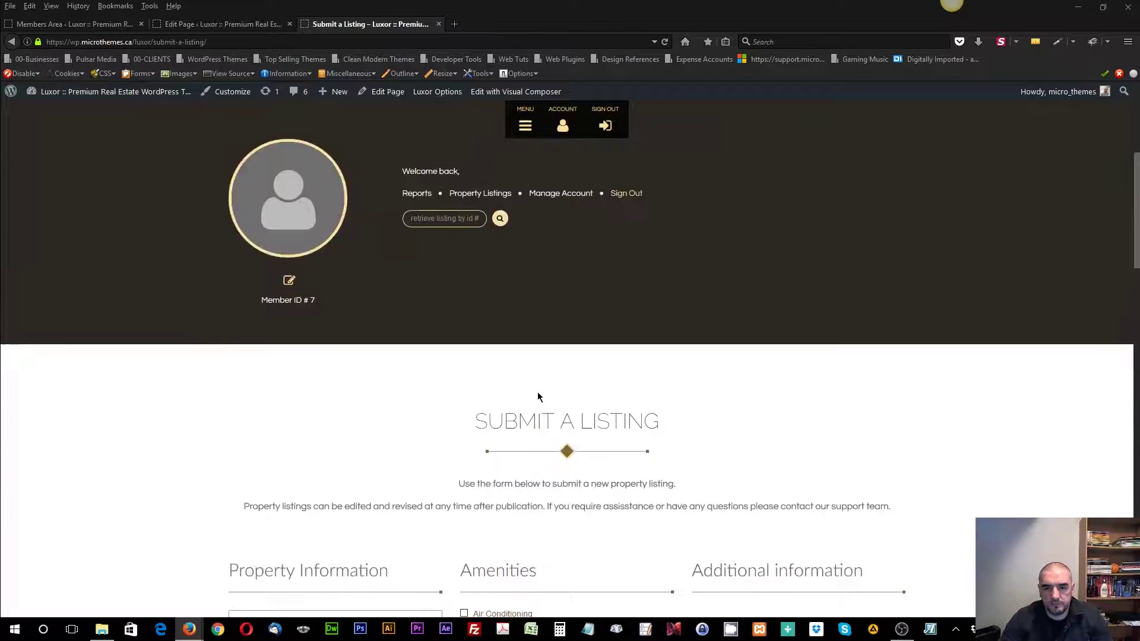
scroll(594, 416, "down", 1)
scroll(677, 455, "down", 2)
Step: Open the Manage Account page from the member navigation and review its account information form
left_click(568, 332)
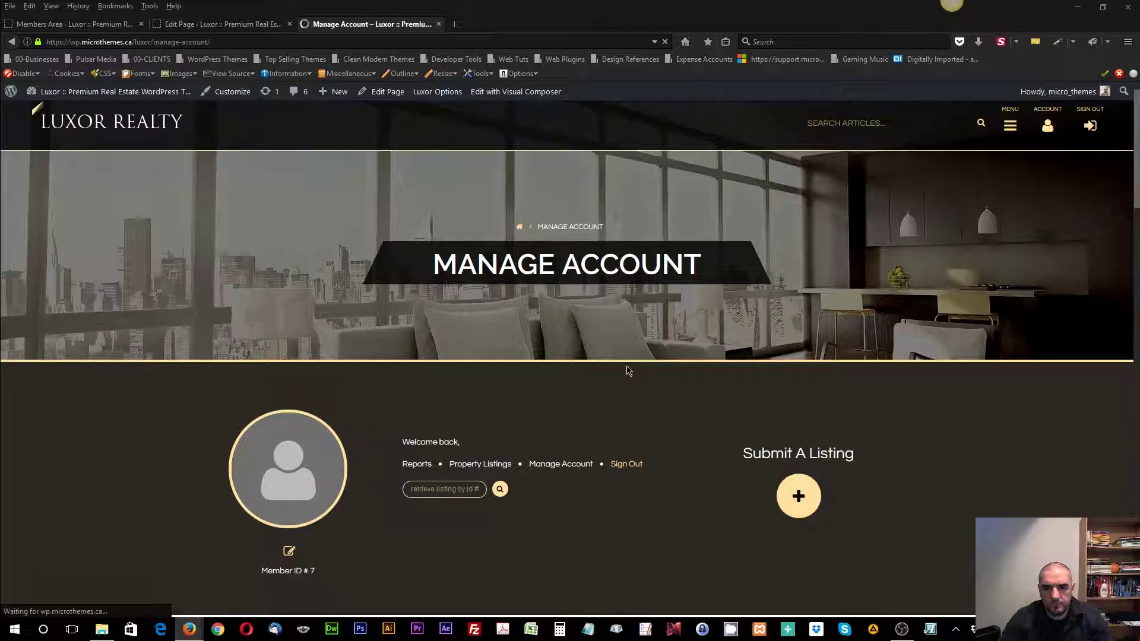
scroll(808, 433, "down", 2)
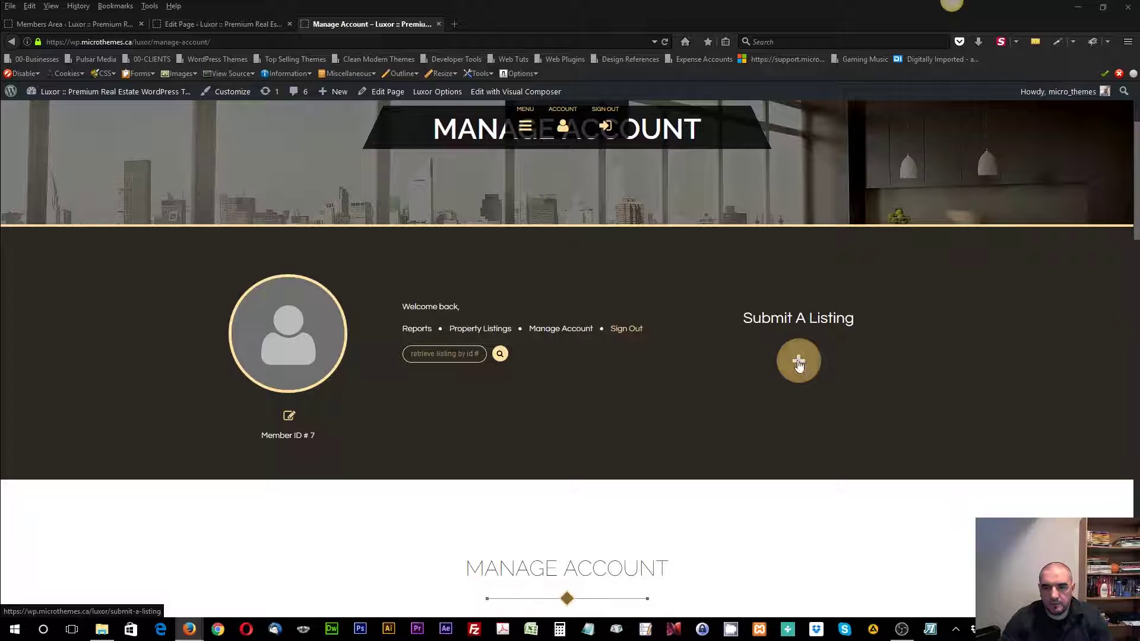
scroll(636, 448, "down", 6)
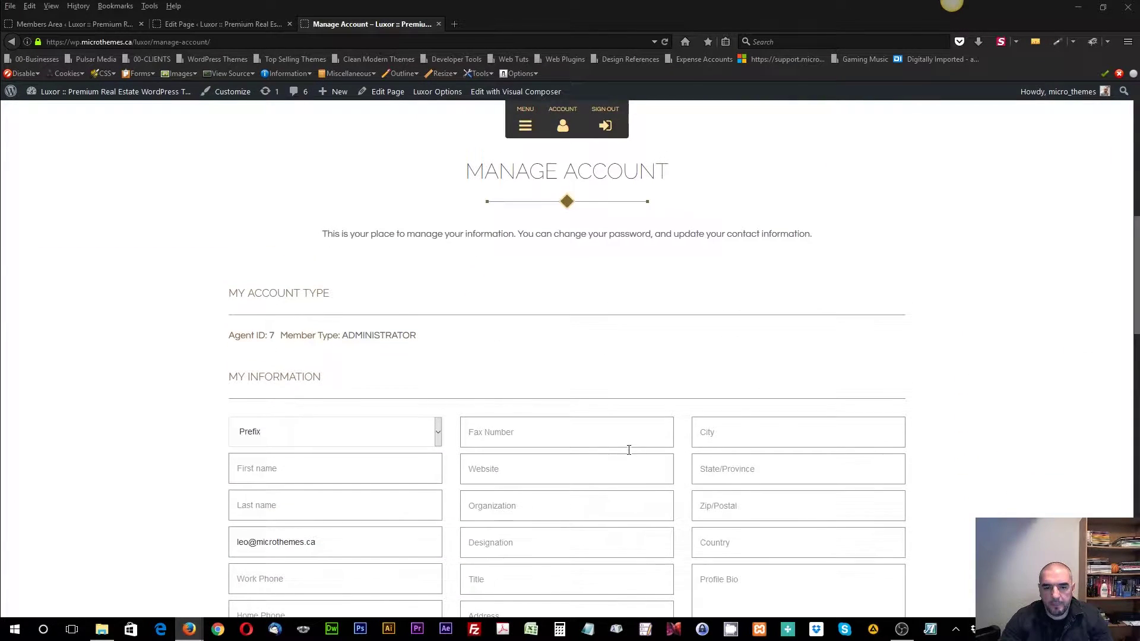
scroll(627, 456, "up", 4)
scroll(626, 455, "up", 2)
Step: Open the Property Listings page from the member navigation and examine the member's listings area
left_click(549, 262)
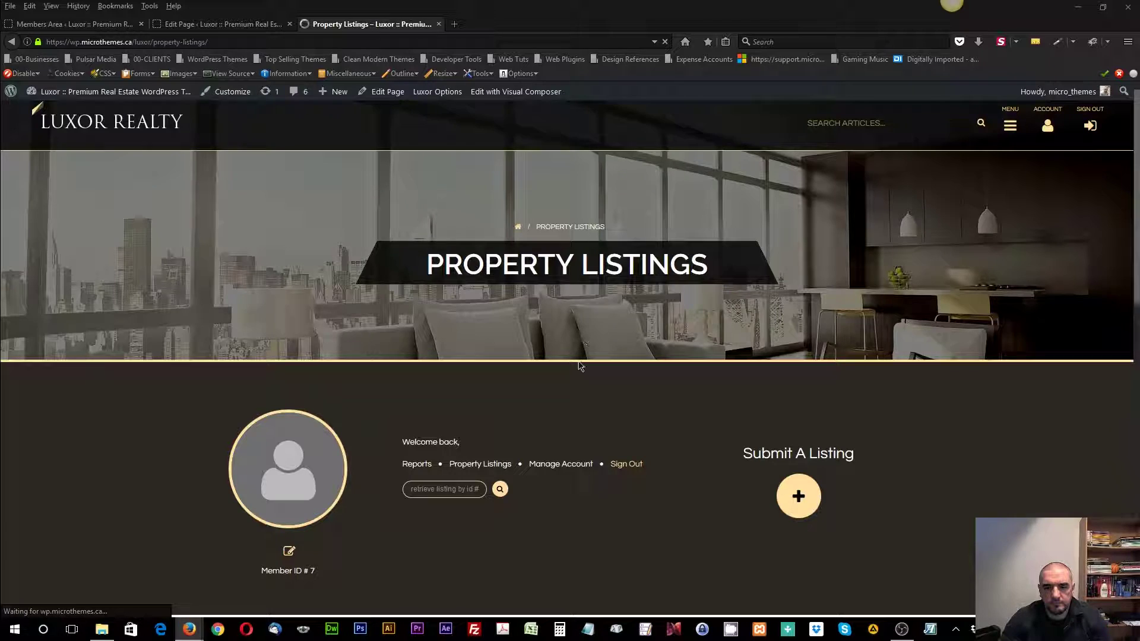
scroll(581, 367, "down", 5)
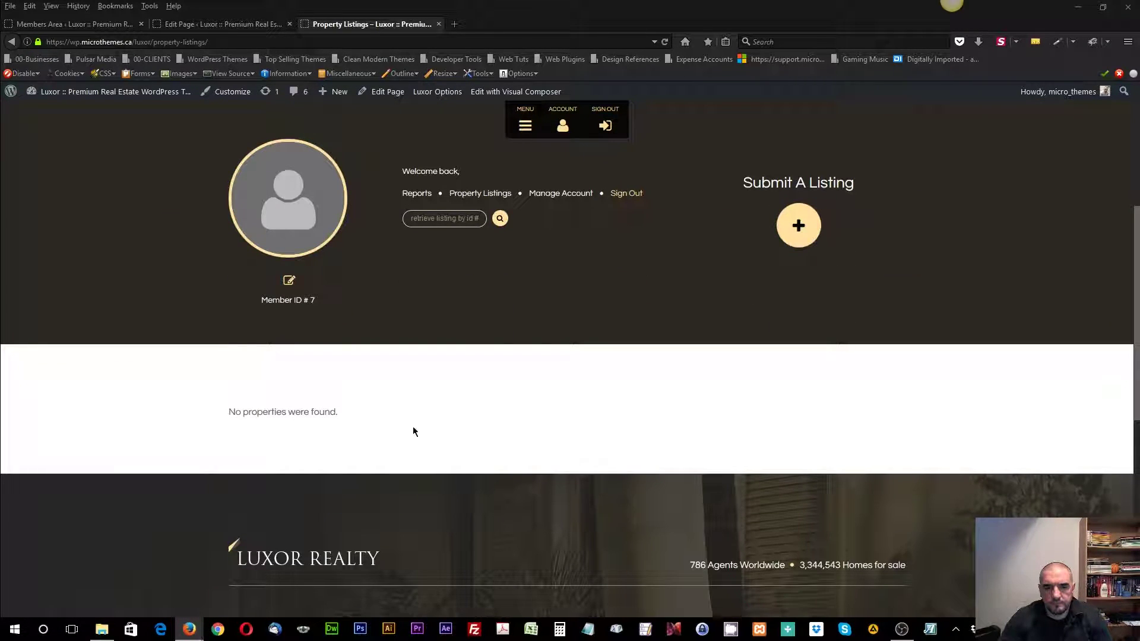
left_click_drag(414, 432, 214, 419)
left_click(422, 409)
left_click_drag(415, 408, 244, 412)
left_click(394, 415)
scroll(394, 414, "up", 2)
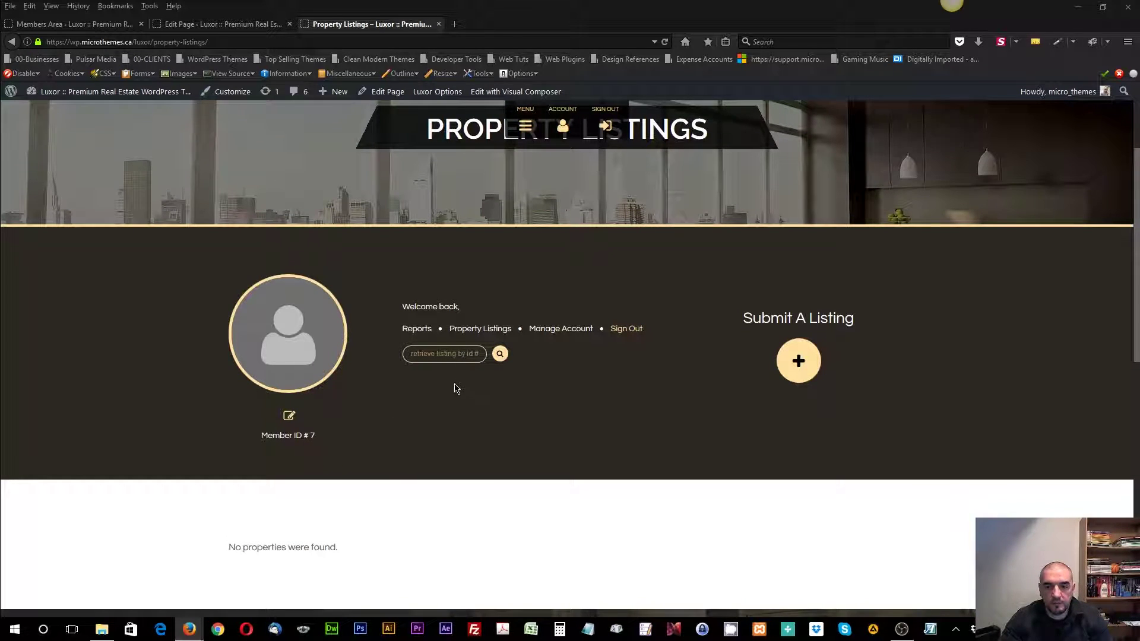
scroll(469, 384, "up", 2)
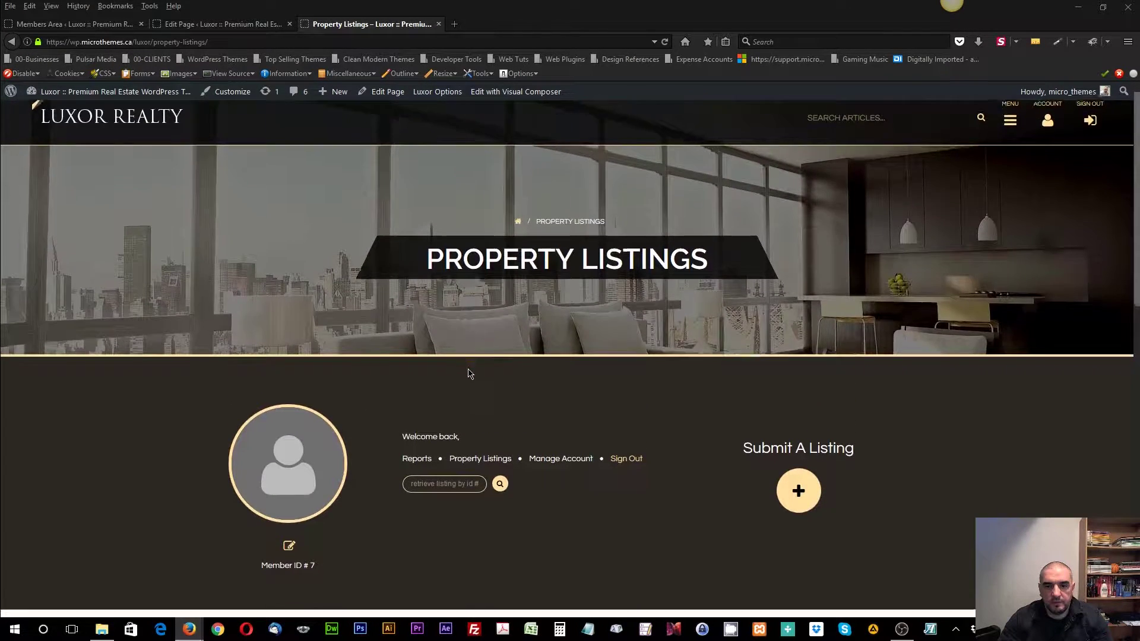
Step: Start a new listing on the Submit a Listing page and title it "Property Test"
scroll(565, 351, "down", 3)
left_click(799, 293)
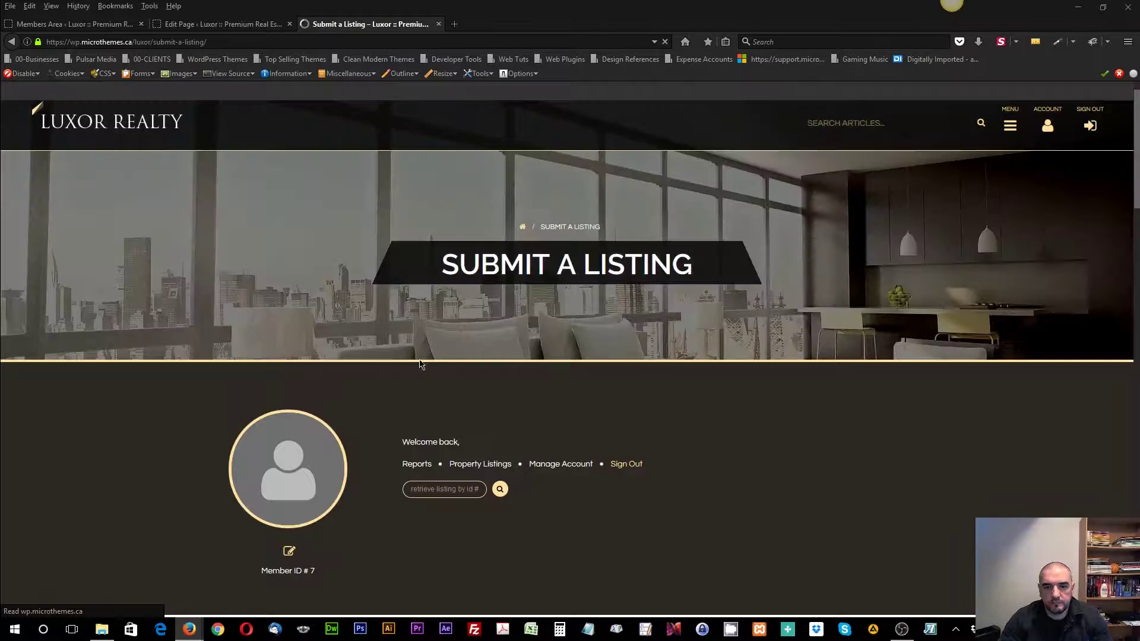
scroll(459, 373, "down", 10)
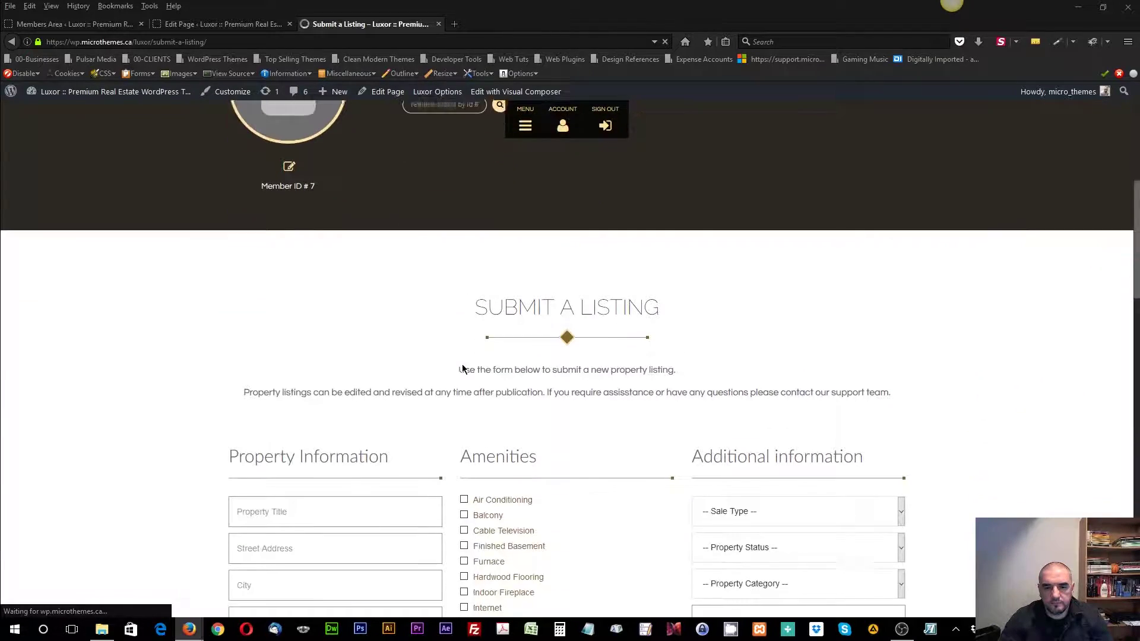
scroll(403, 364, "down", 8)
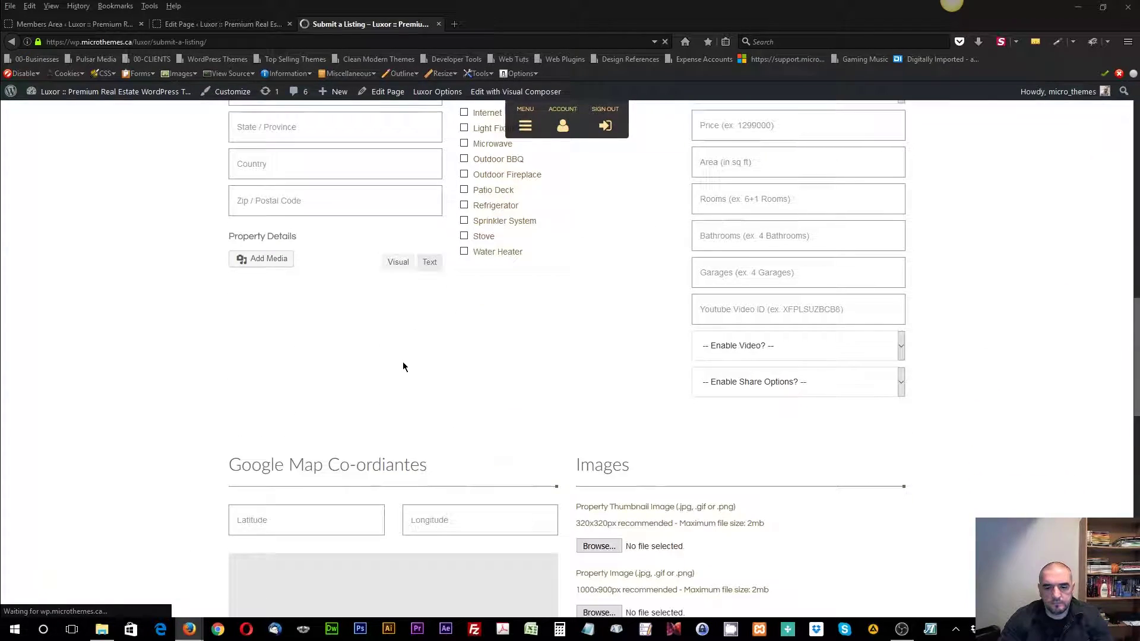
scroll(557, 404, "up", 2)
left_click(330, 358)
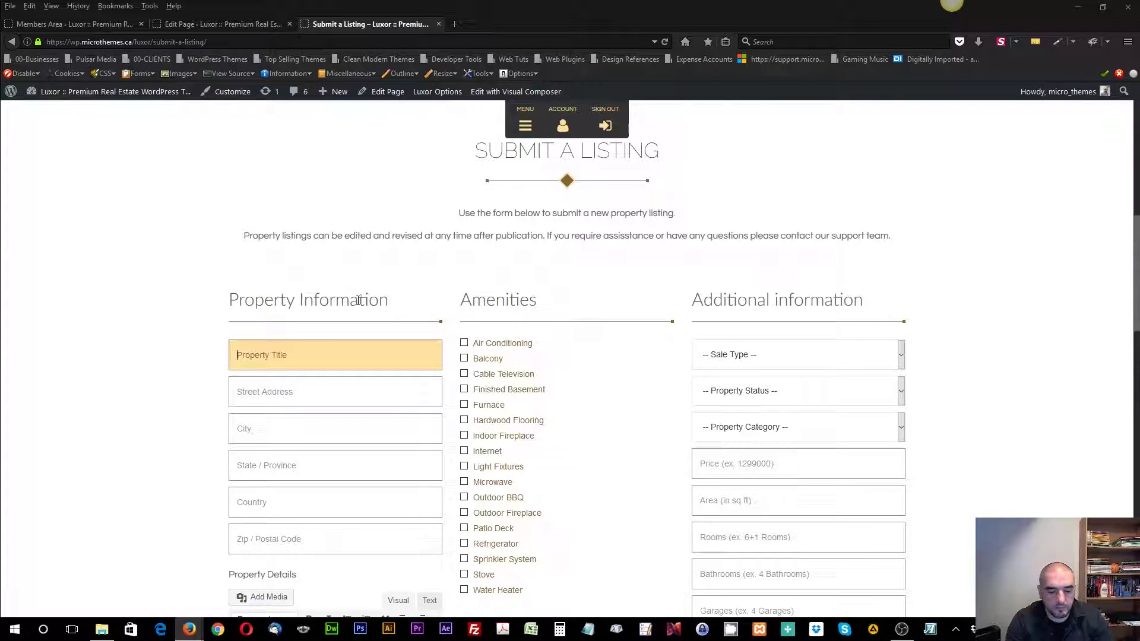
type("Property Test")
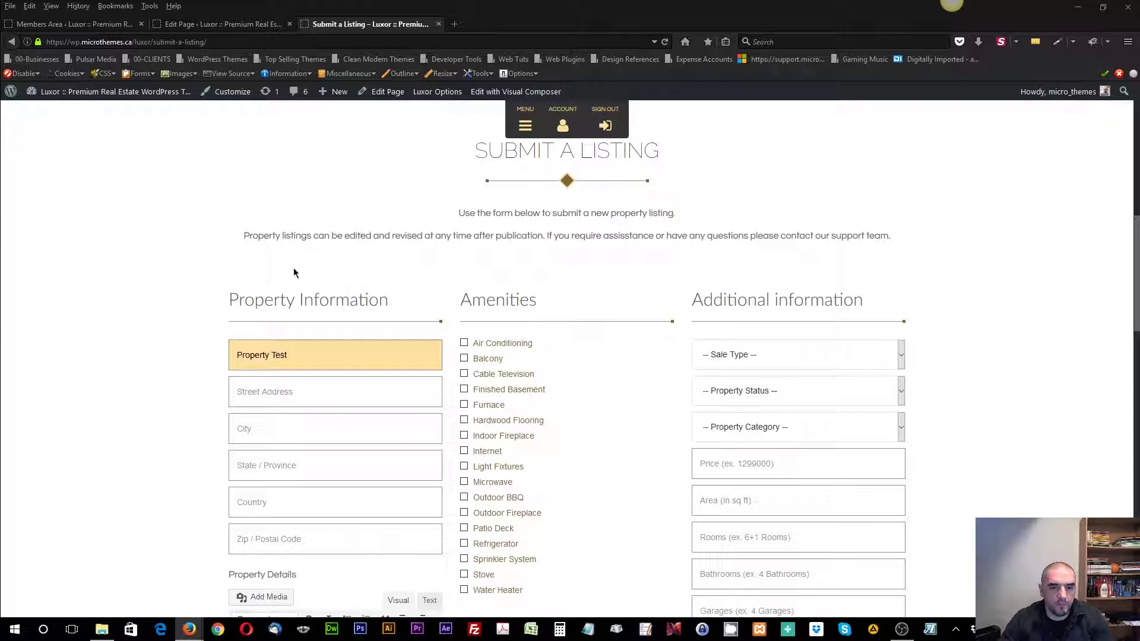
left_click(143, 362)
Step: Try to submit the listing with only its property title filled in
scroll(165, 374, "down", 2)
scroll(163, 378, "down", 8)
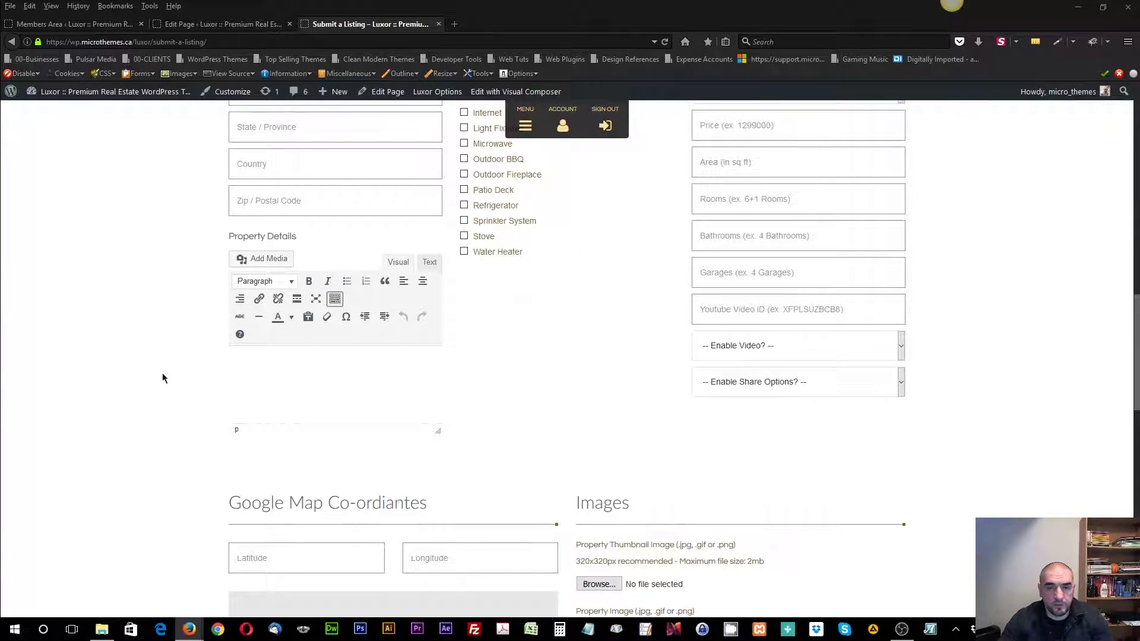
left_click(292, 488)
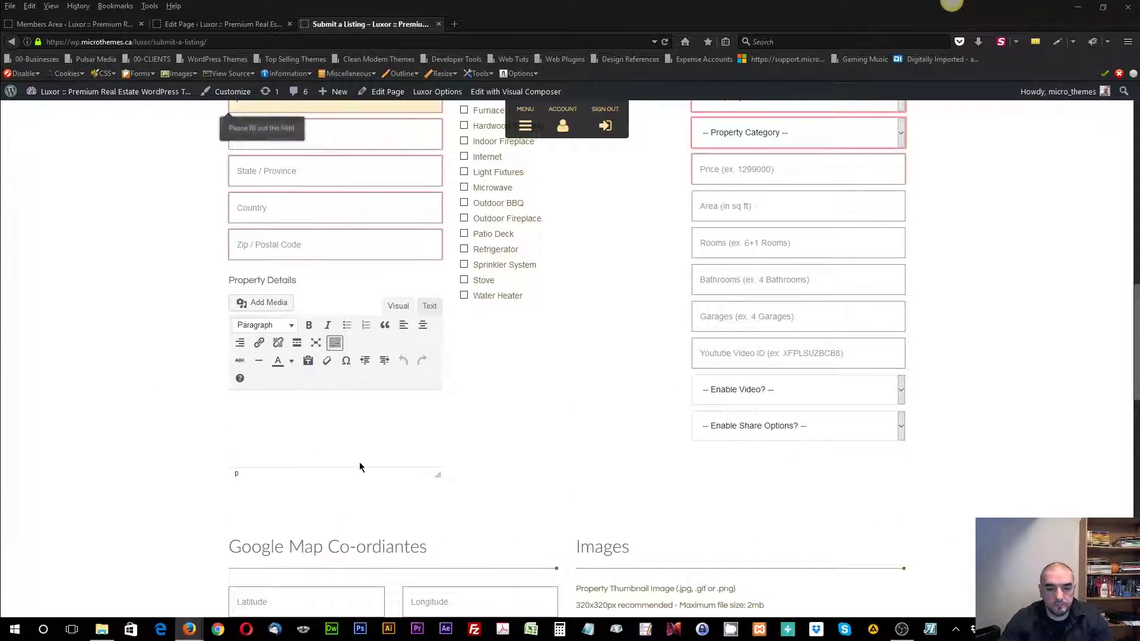
scroll(130, 437, "up", 3)
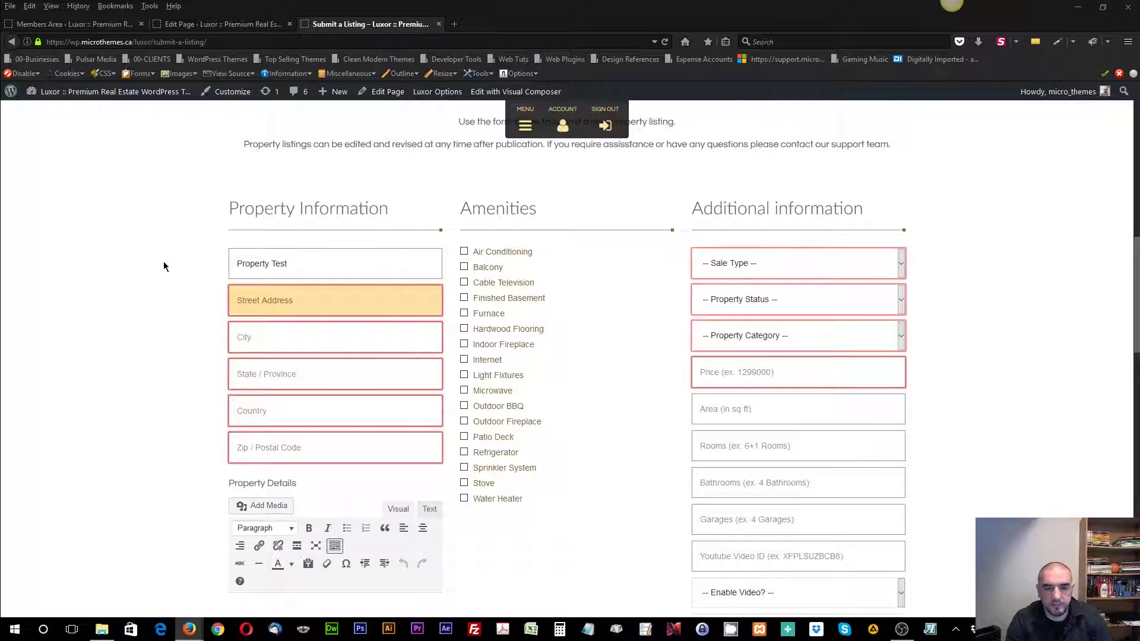
Step: Enter the property's street address and set the city to Toronto
type("1")
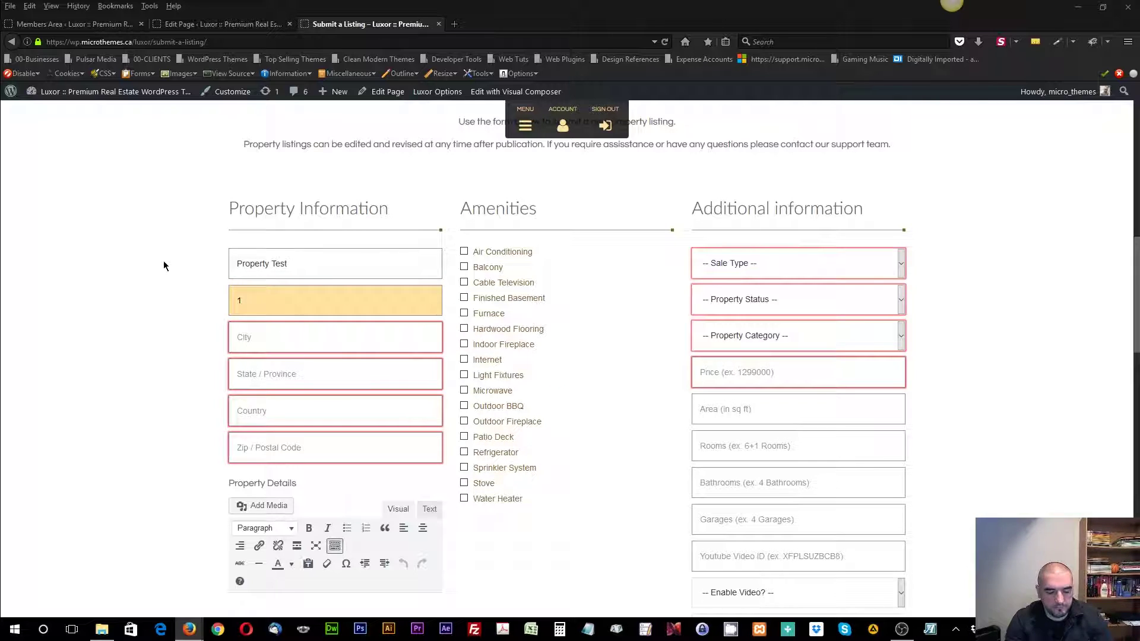
type(" Dundas s")
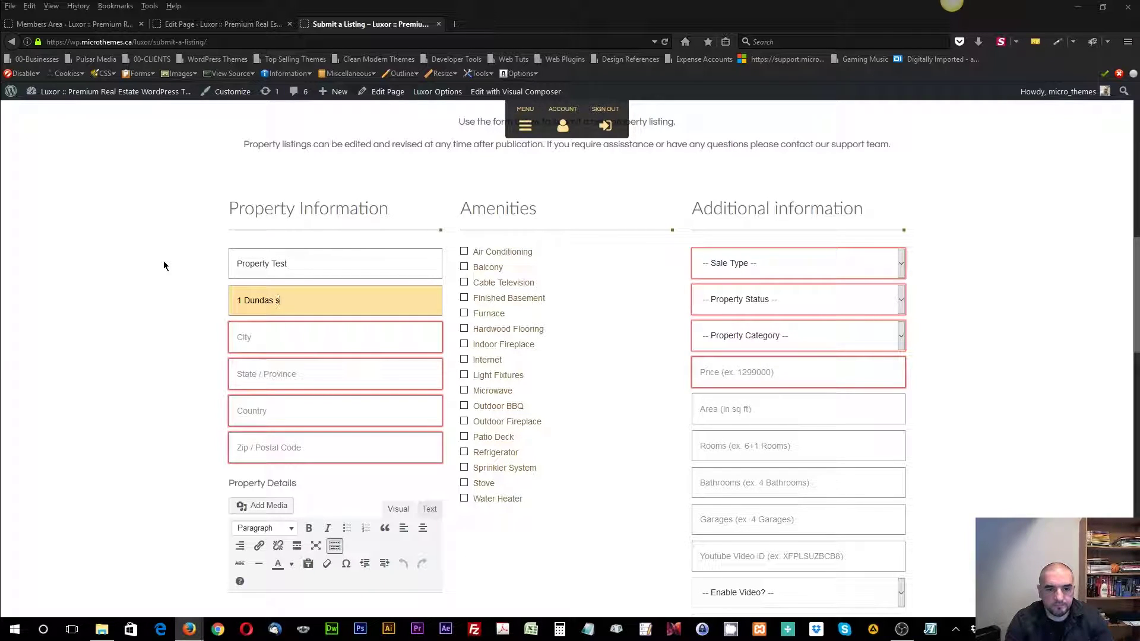
type("t. West")
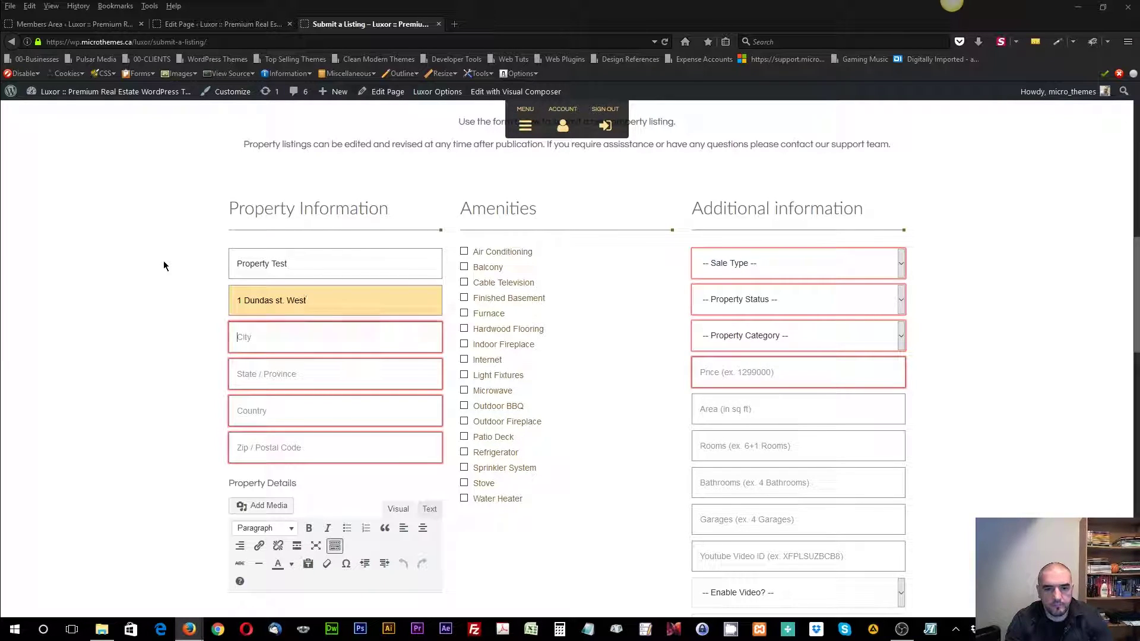
key("Tab")
type("Torot")
key("BackSpace")
type("nto")
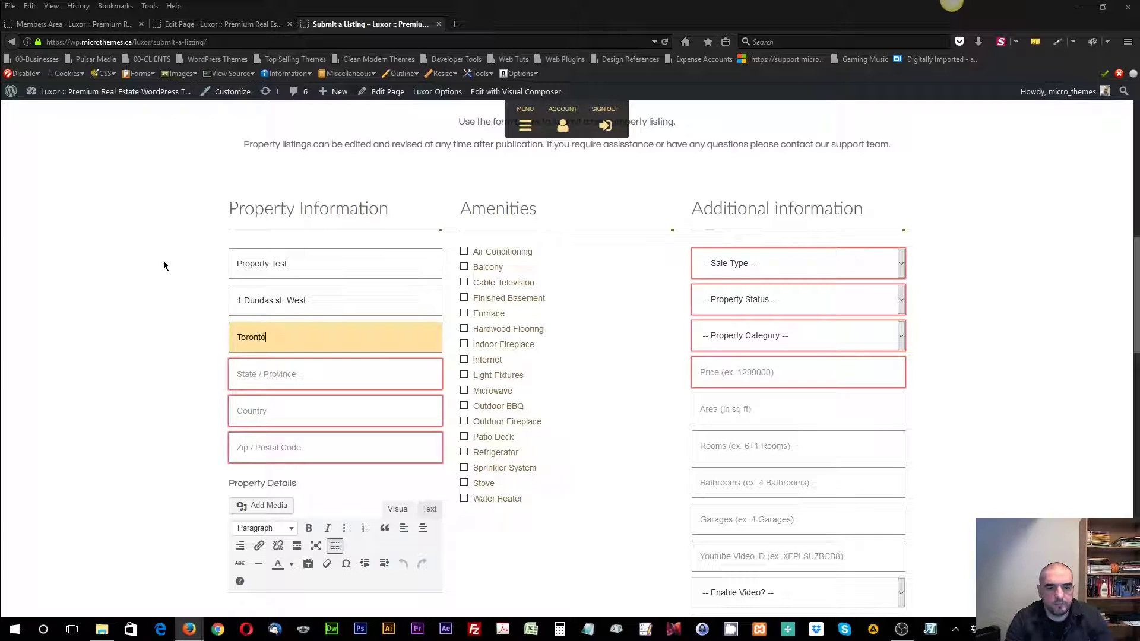
Step: Set the listing's state or province to Ontario and its country to Canada
key("Tab")
type("ot")
key("BackSpace")
key("BackSpace")
type("Ont")
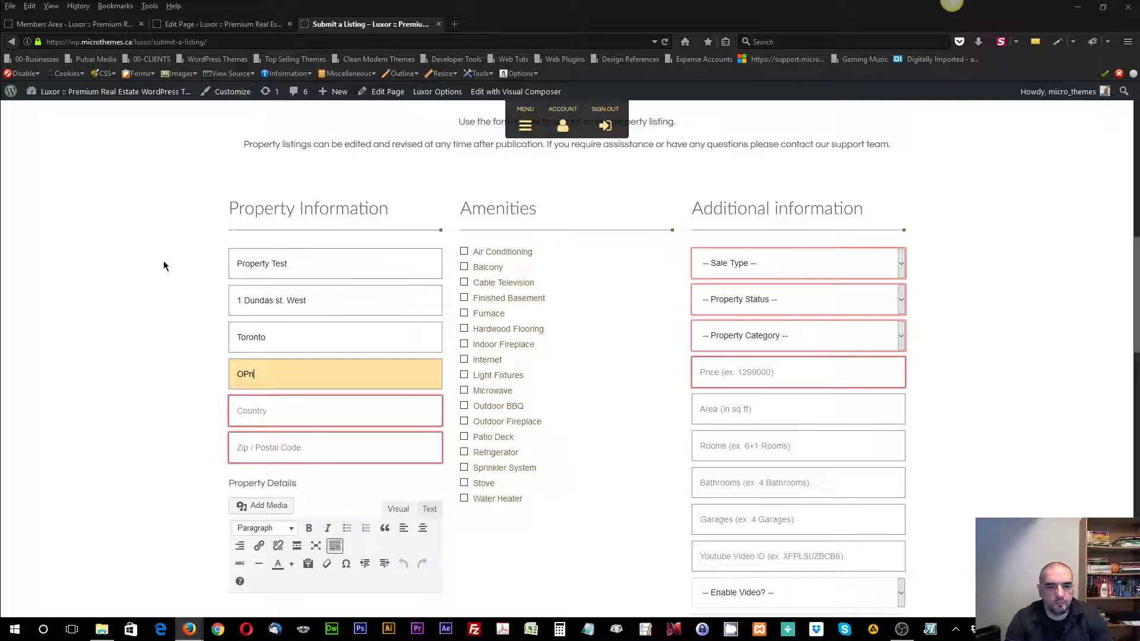
type("ario")
key("Tab")
type("Canada")
key("Tab")
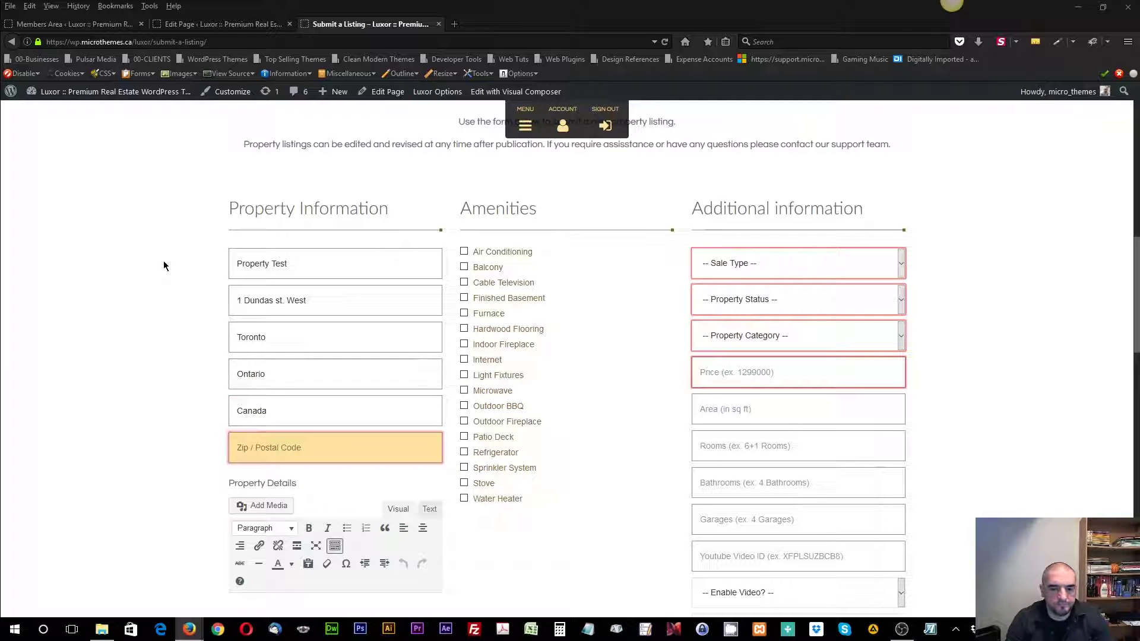
Step: Enter the property's postal code and set the sale type to For Rent with Monthly payment terms
type("L4L")
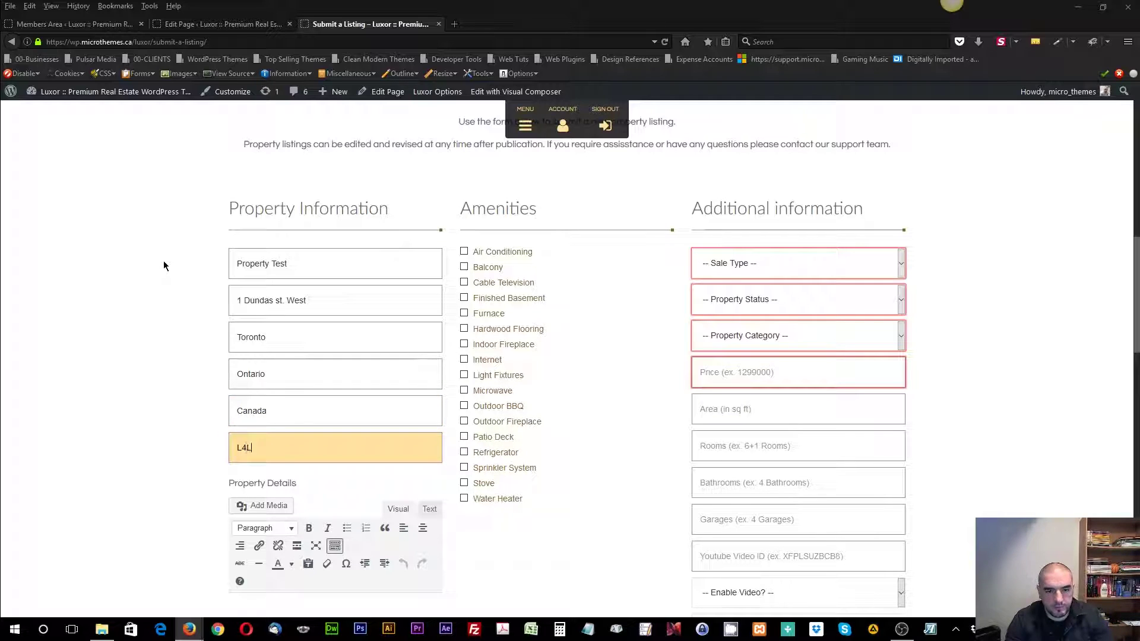
type("999")
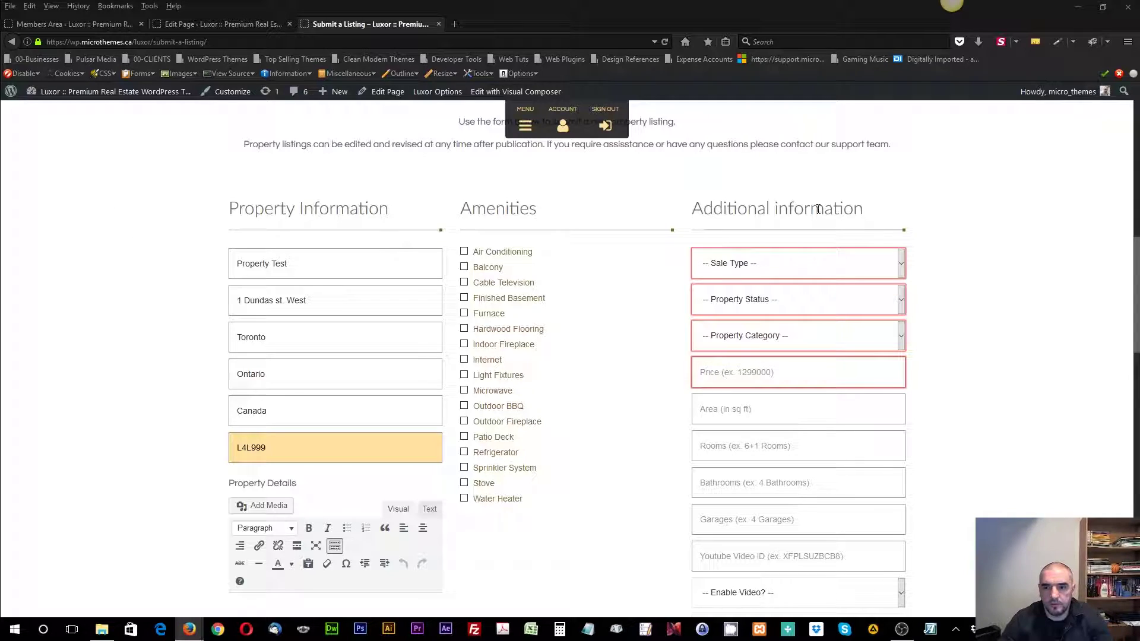
left_click(741, 267)
left_click(746, 263)
left_click(756, 263)
left_click(715, 293)
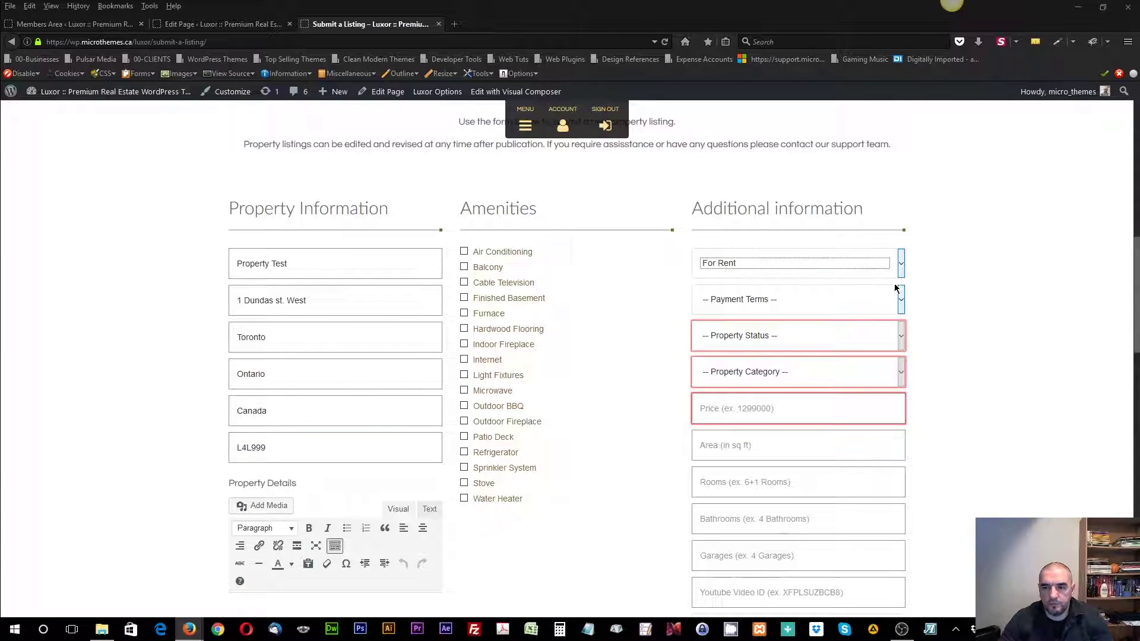
left_click(775, 300)
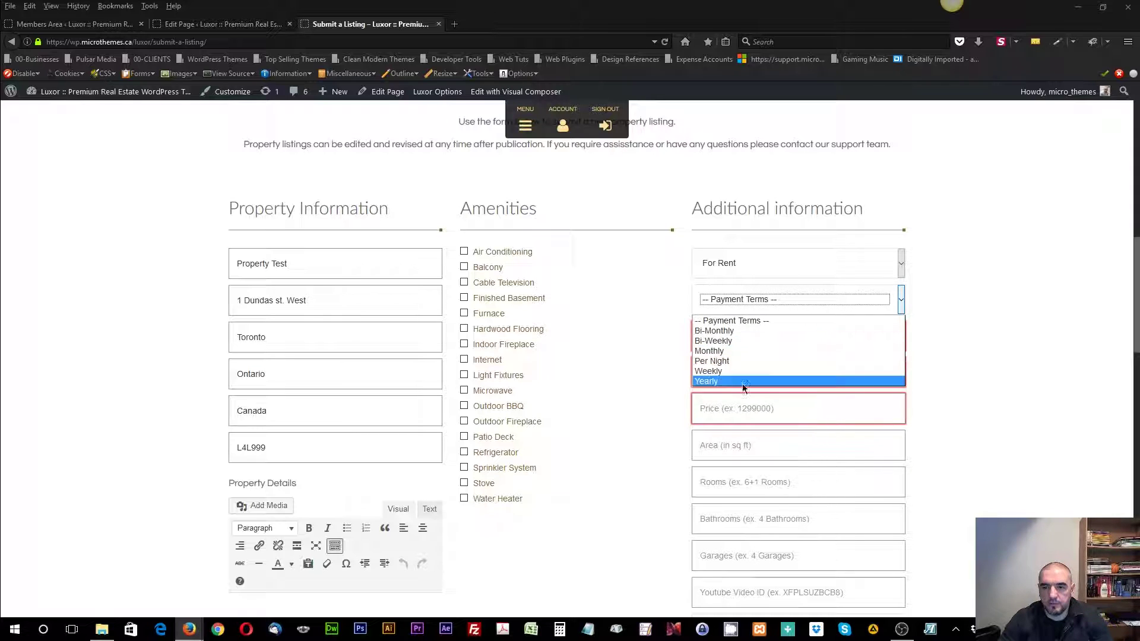
left_click(713, 351)
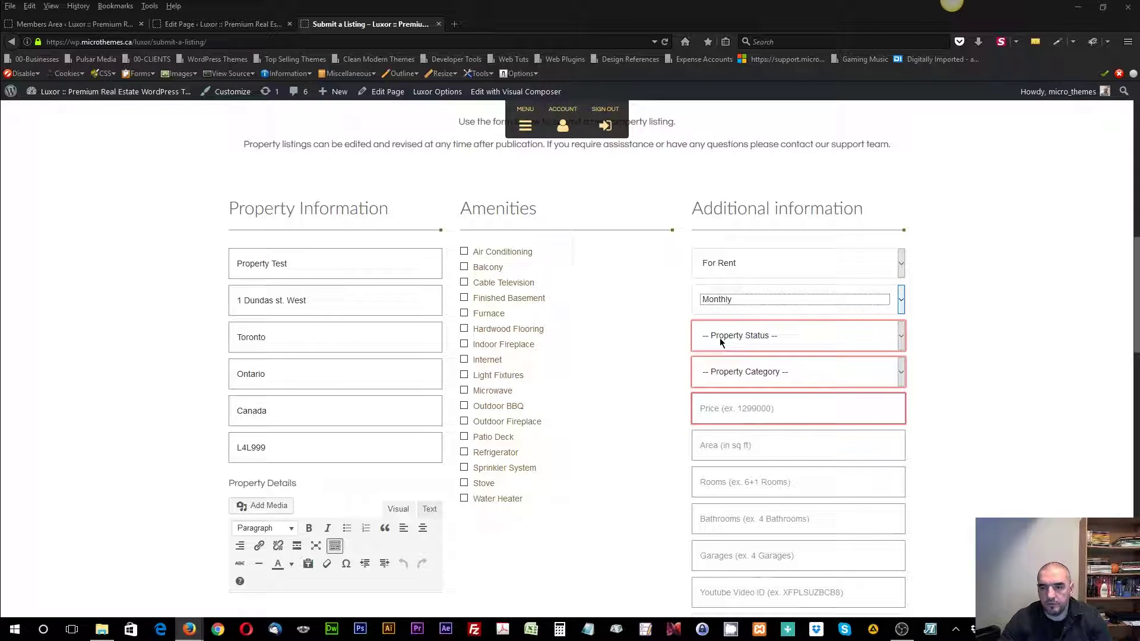
Step: Set the listing's property status to Available, its category to Condos and its price to 1500
left_click(740, 340)
left_click(721, 367)
left_click(743, 373)
left_click(737, 423)
type("1500")
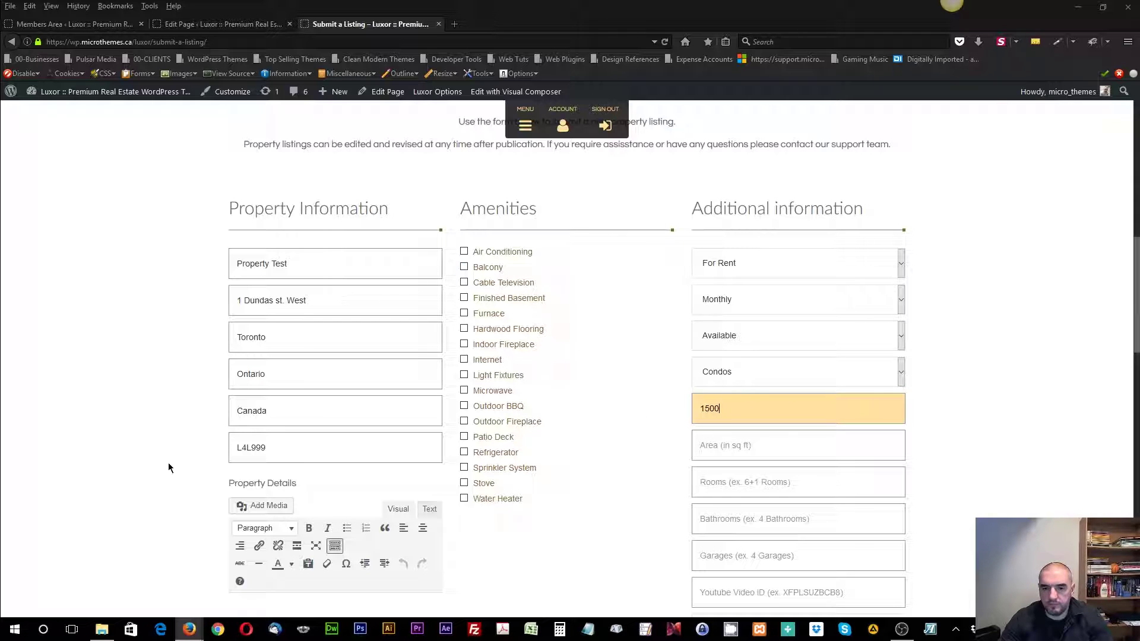
Step: Submit the completed property listing
scroll(178, 422, "down", 10)
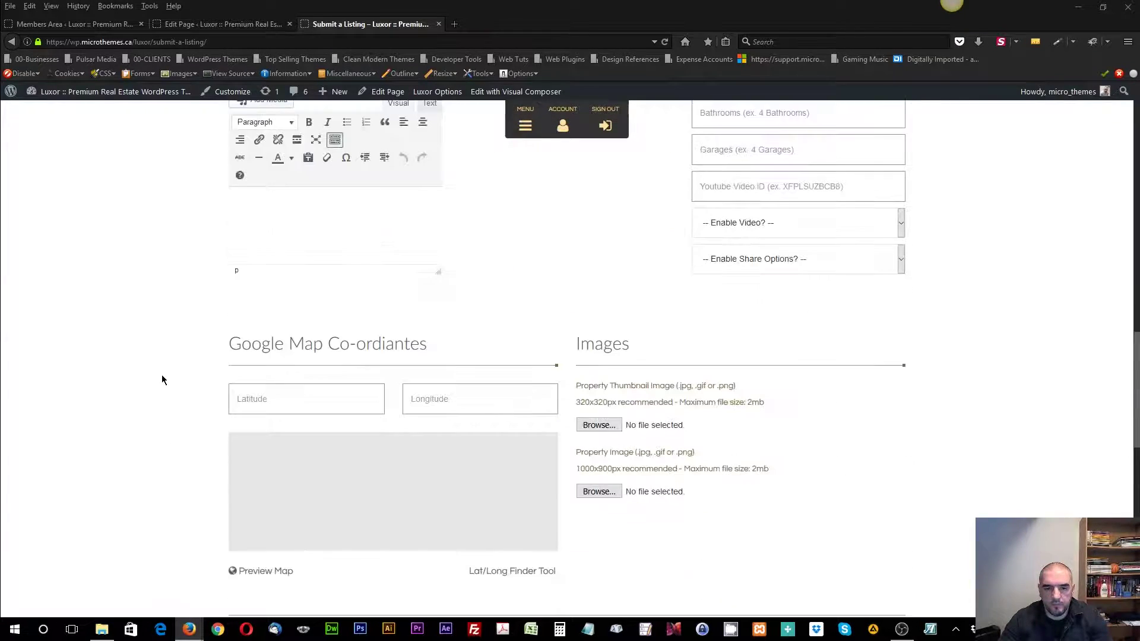
left_click(280, 443)
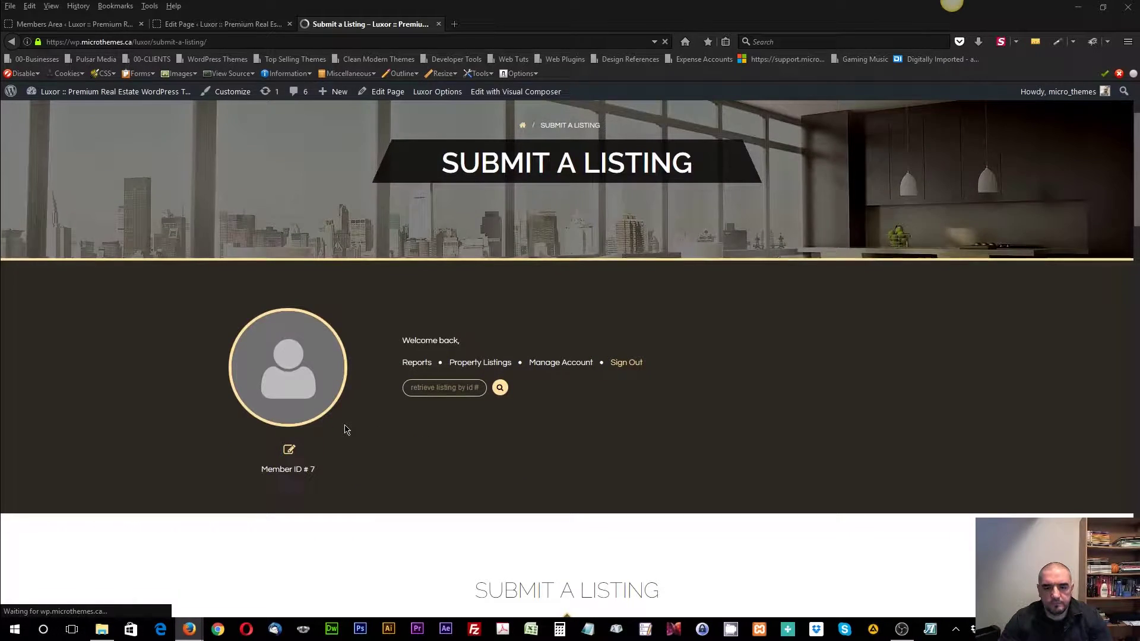
scroll(347, 429, "down", 3)
scroll(326, 447, "down", 4)
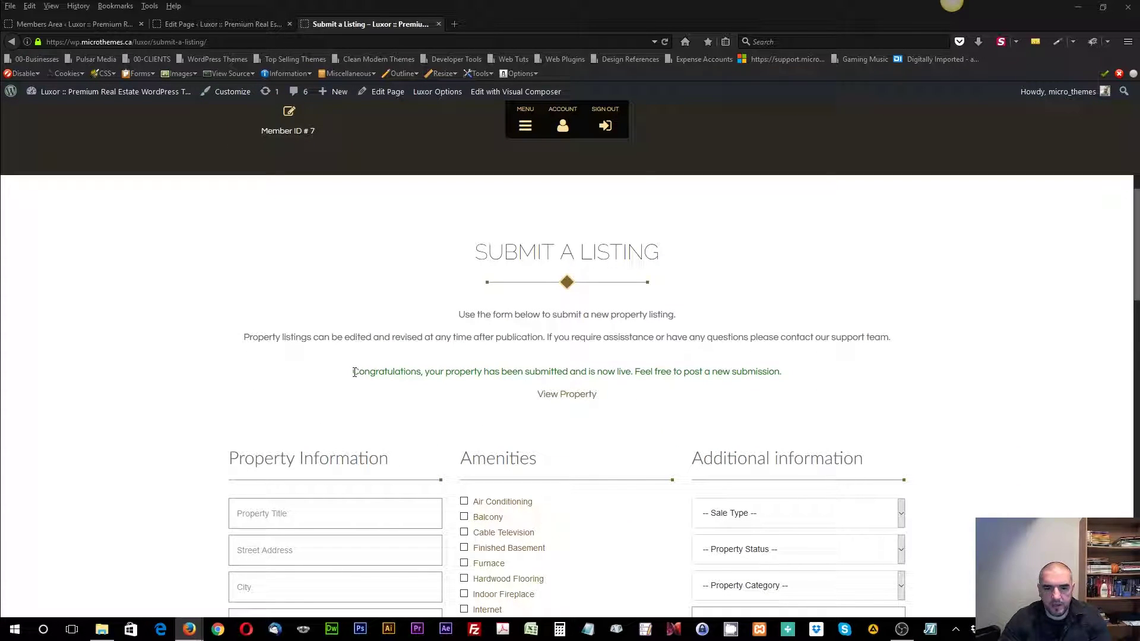
Step: Read the submission message and view the newly submitted property's page to check its details
left_click_drag(369, 372, 782, 373)
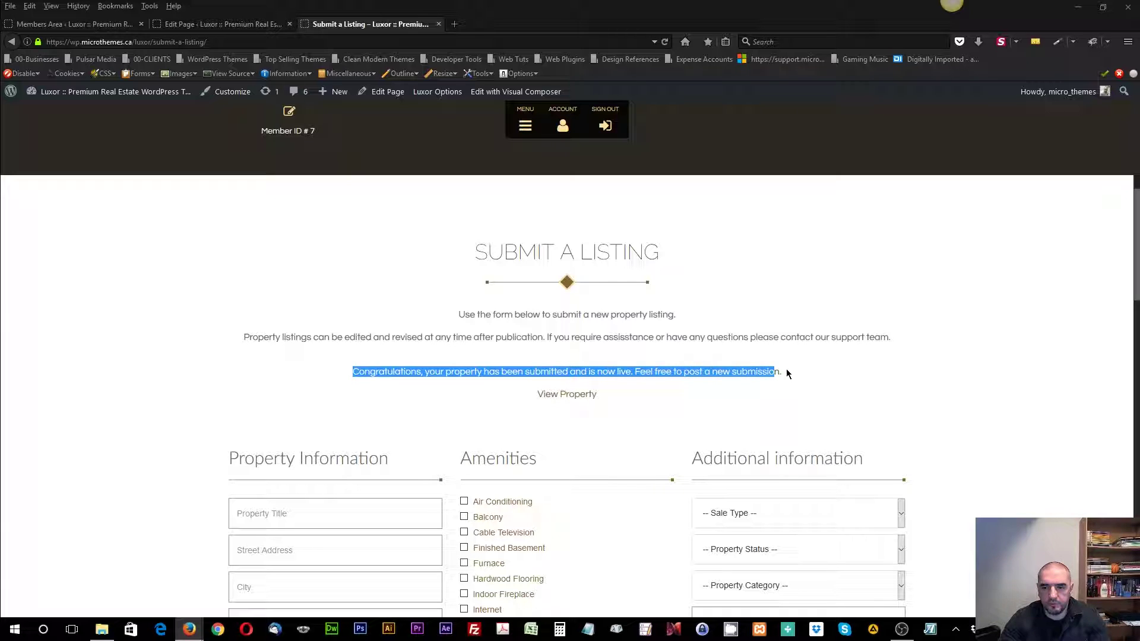
left_click(790, 390)
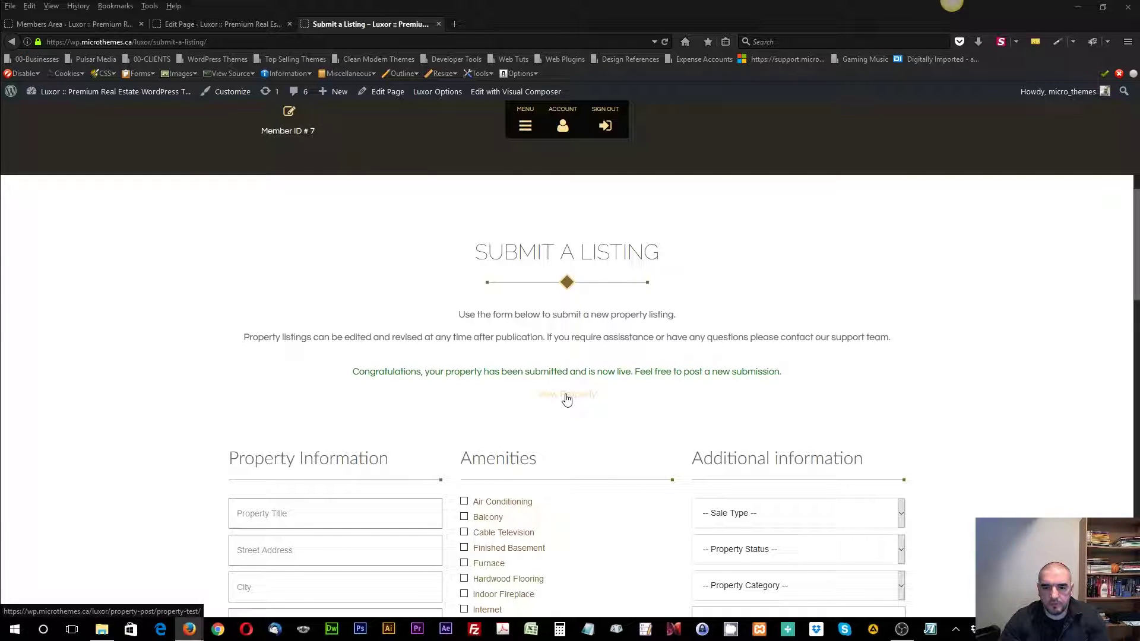
left_click(567, 395)
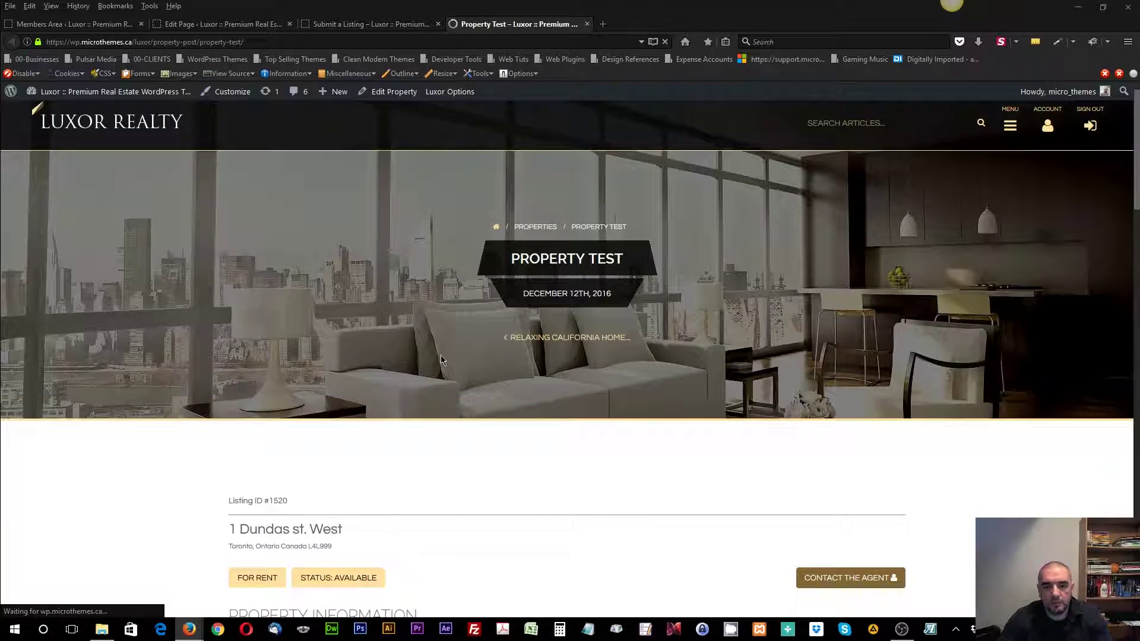
scroll(436, 391, "down", 3)
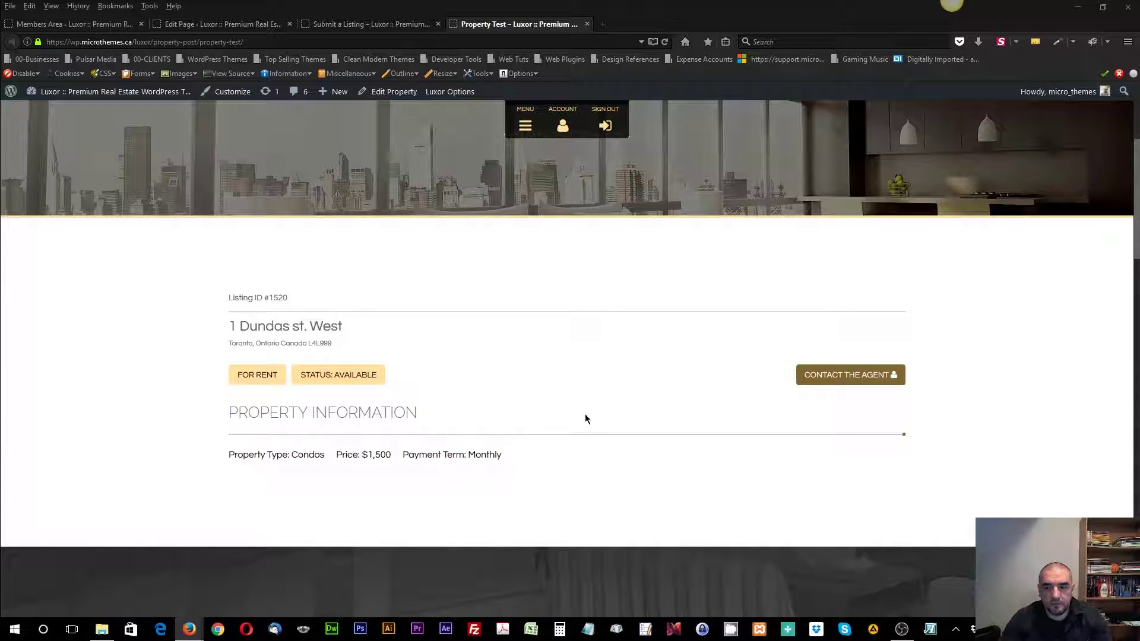
Step: Return to the Submit a Listing page and open the member's Property Listings to review the new listing
left_click(395, 23)
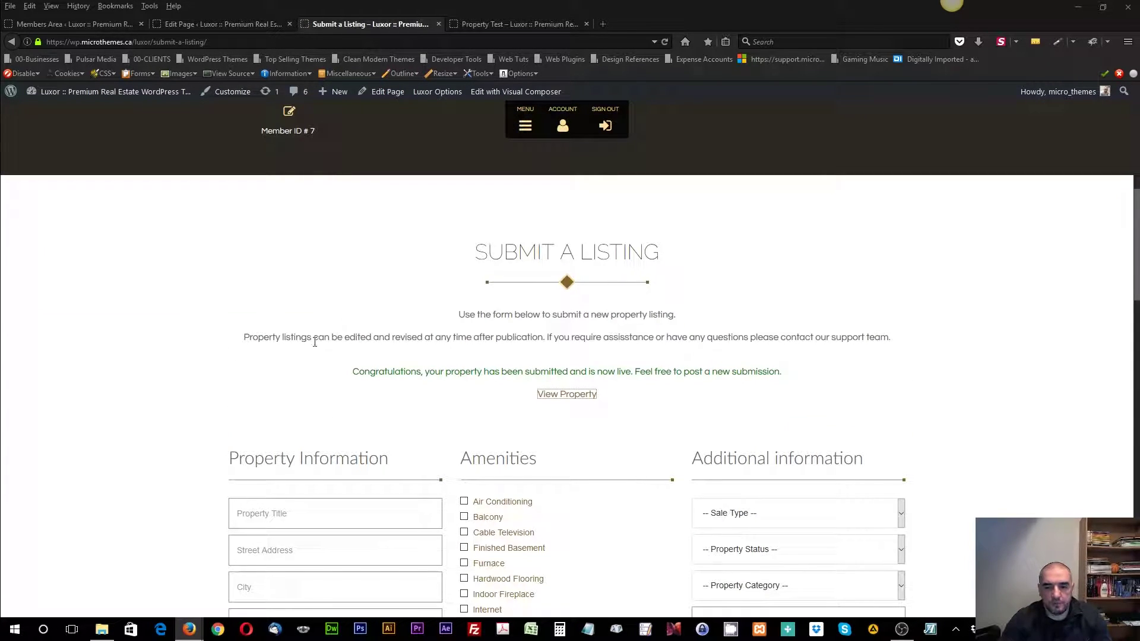
scroll(315, 343, "down", 8)
scroll(496, 330, "up", 6)
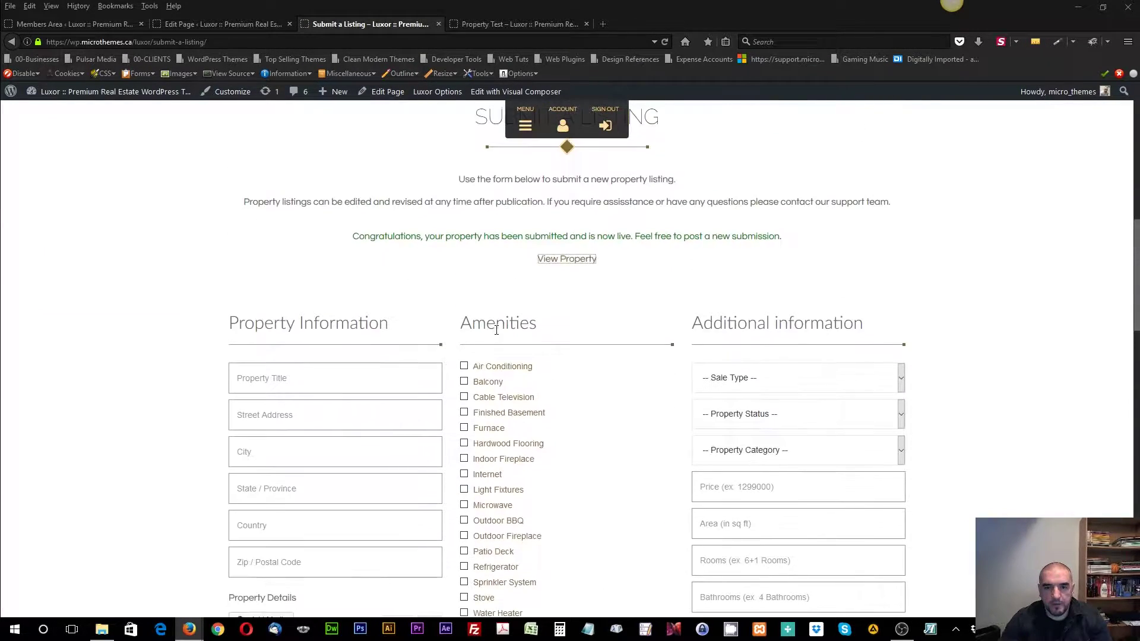
scroll(496, 330, "up", 8)
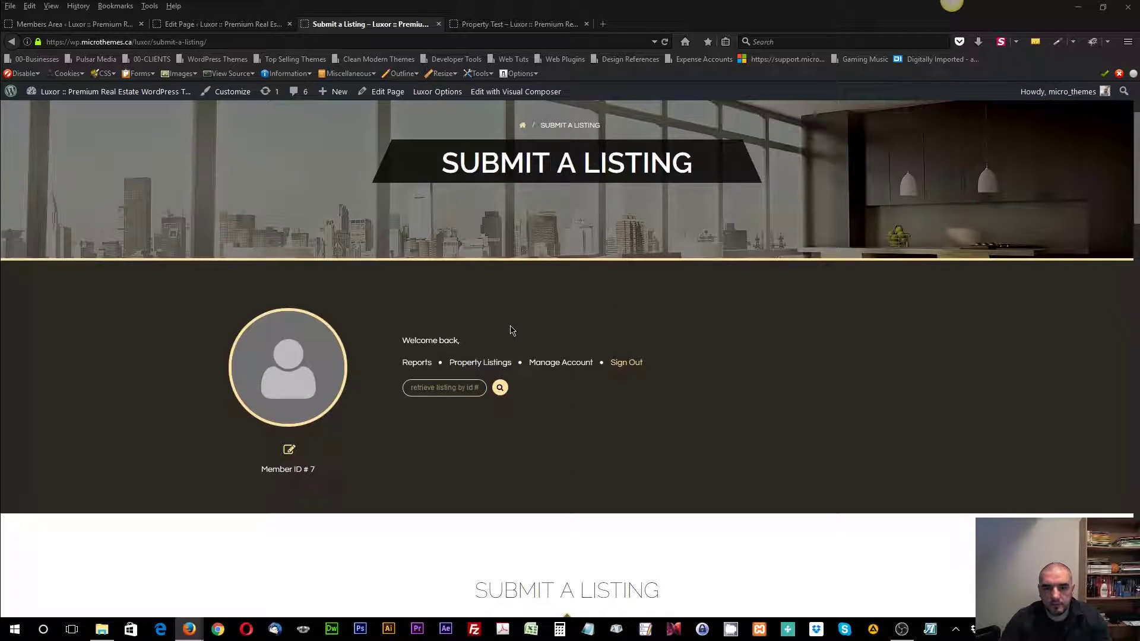
left_click(484, 366)
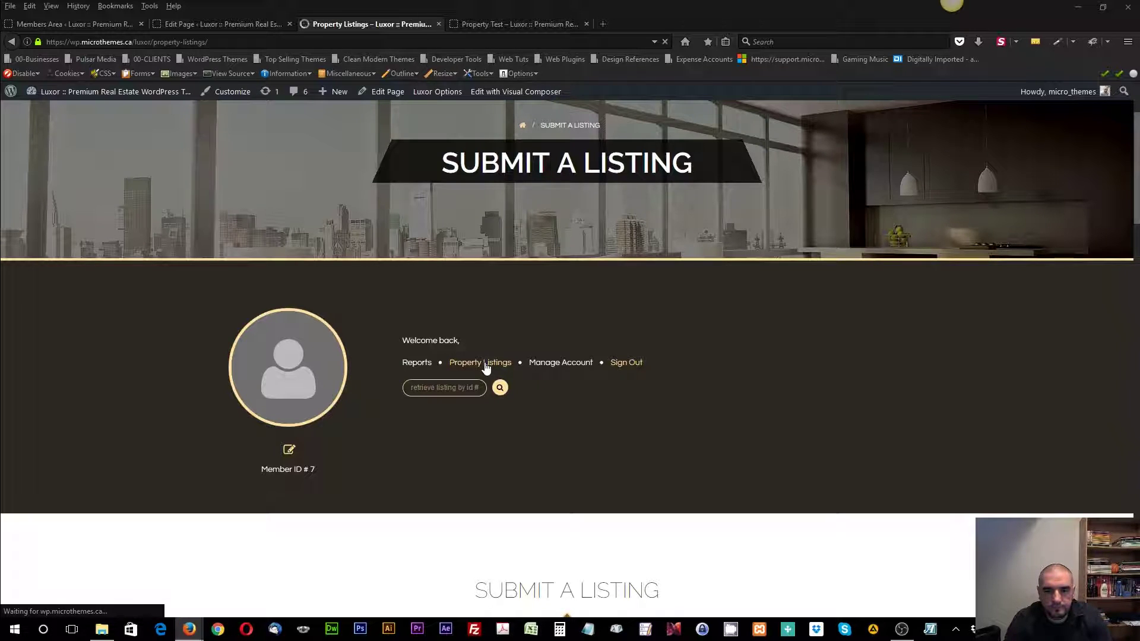
scroll(486, 367, "down", 6)
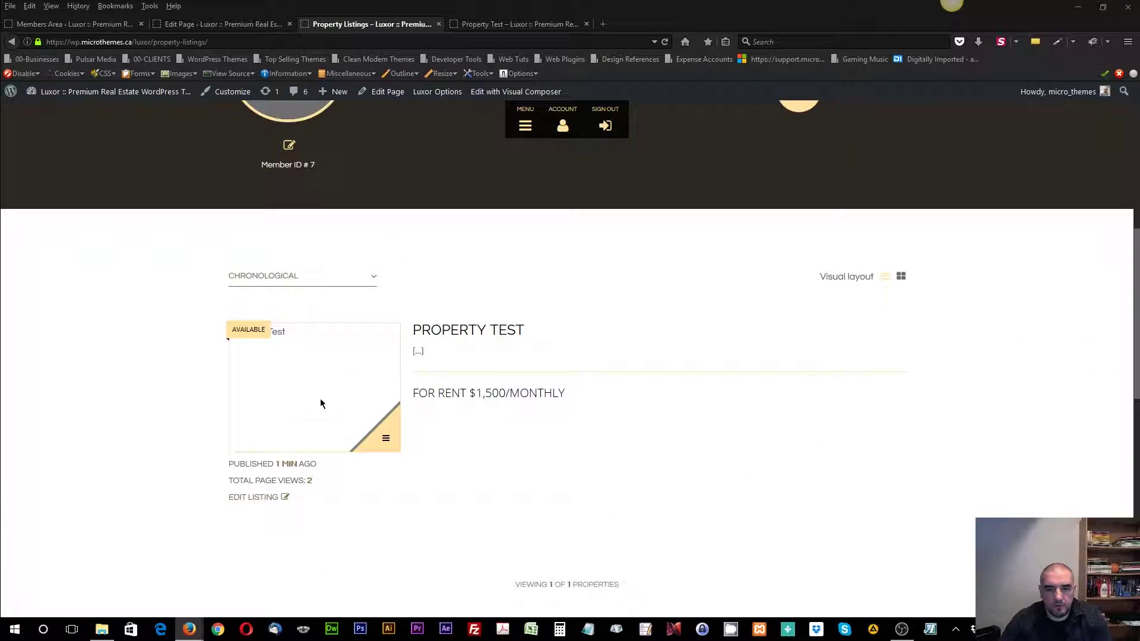
scroll(368, 396, "down", 3)
scroll(434, 372, "up", 2)
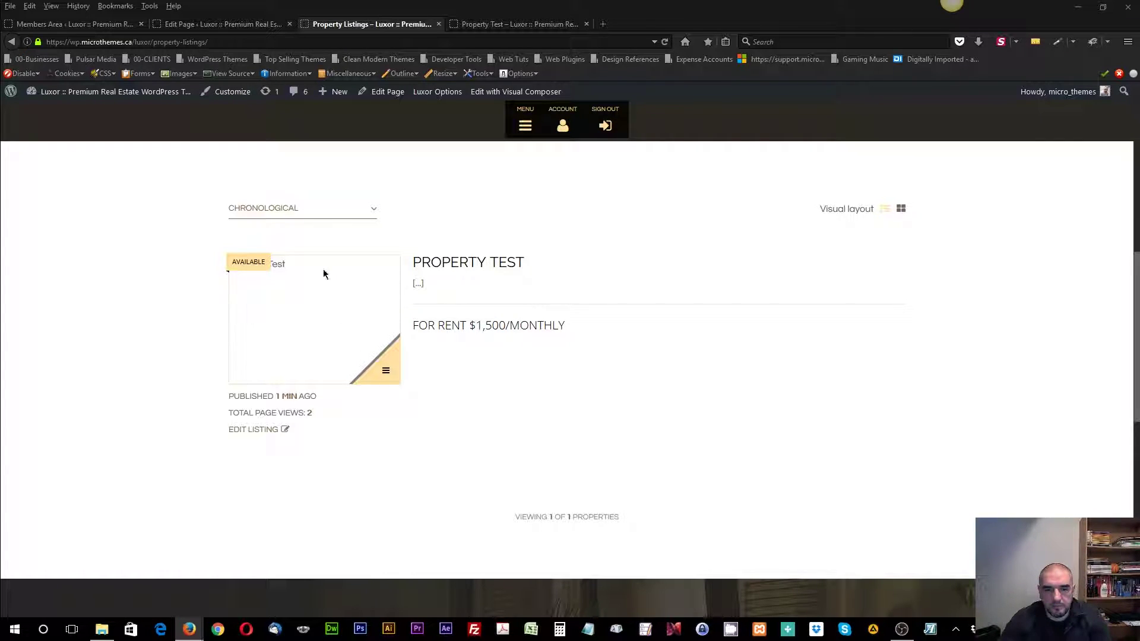
Step: Open the Property Test listing for editing and examine its property fields, map, image, carousel and delete options
left_click(261, 432)
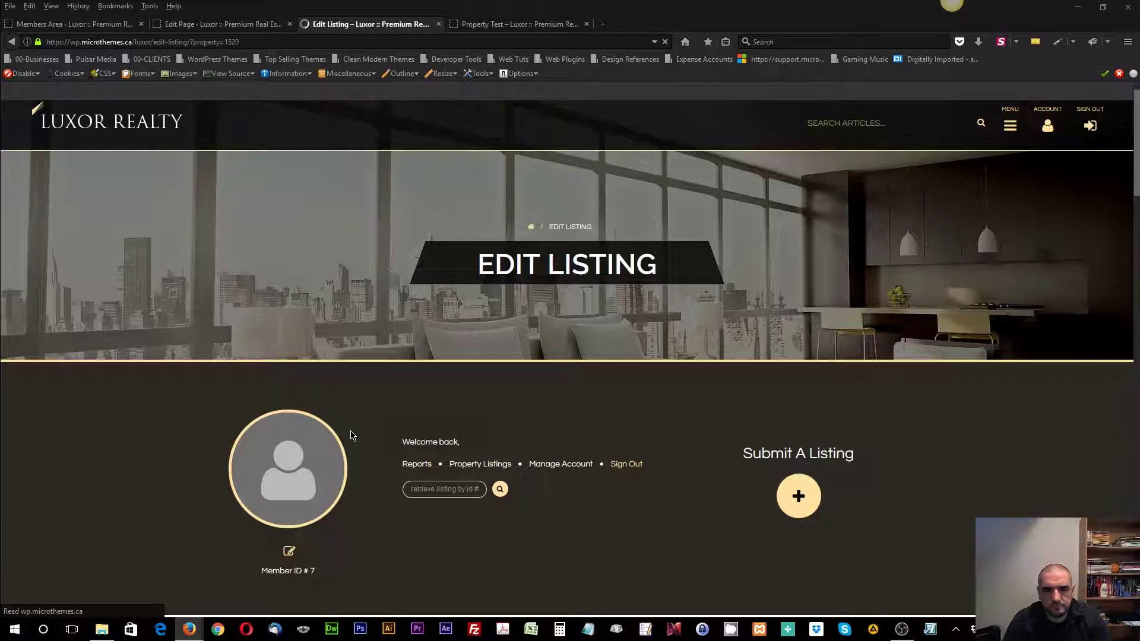
scroll(369, 433, "down", 7)
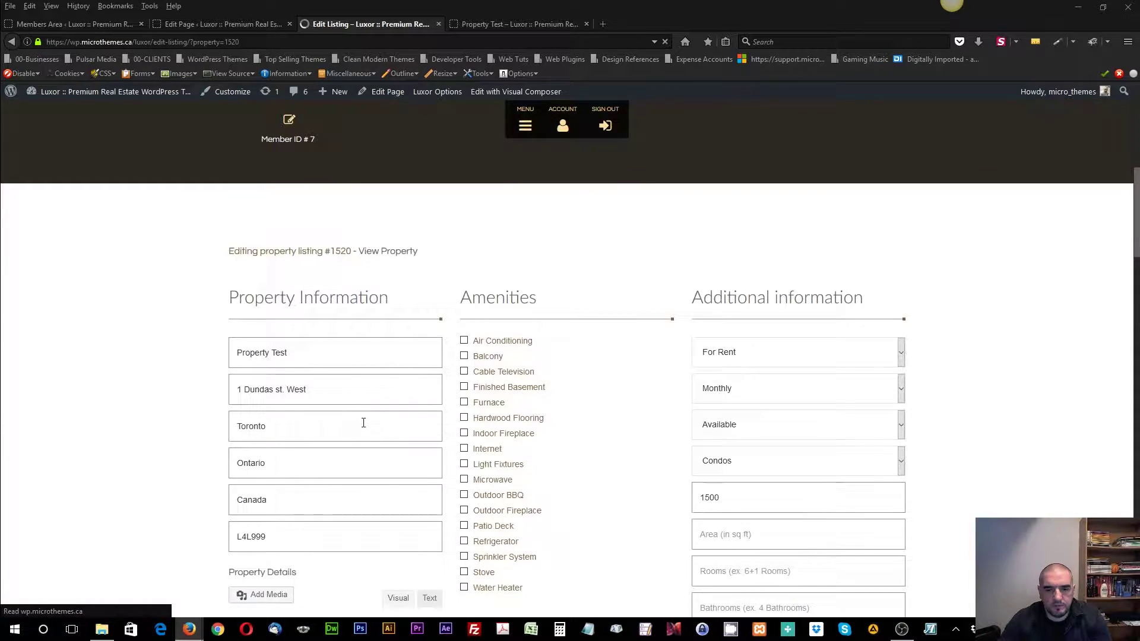
scroll(364, 423, "down", 10)
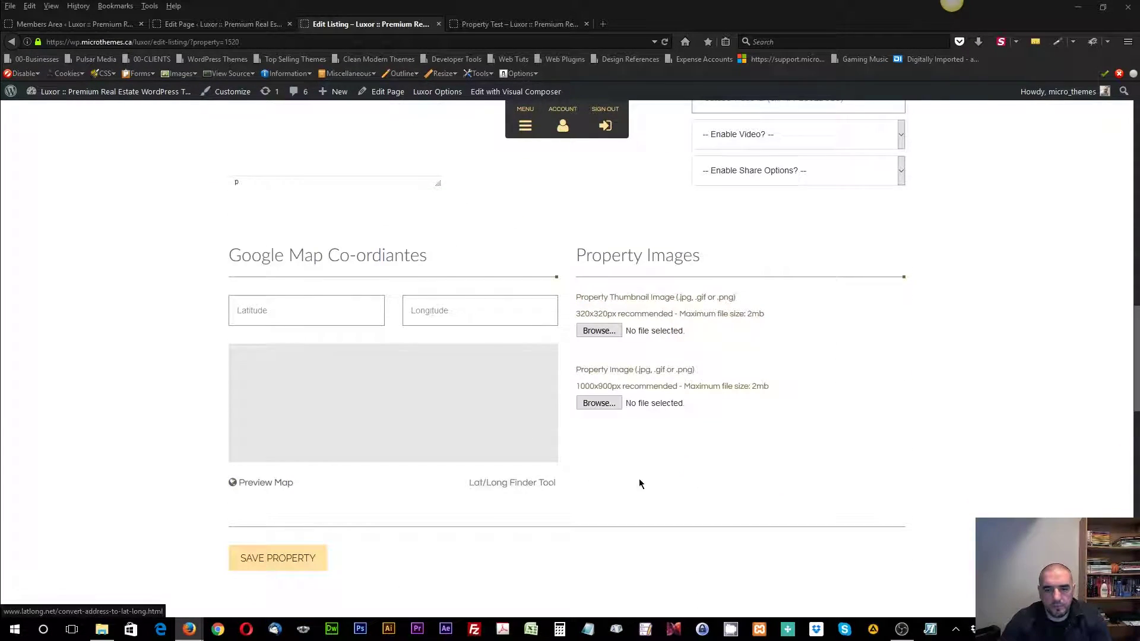
scroll(641, 482, "down", 8)
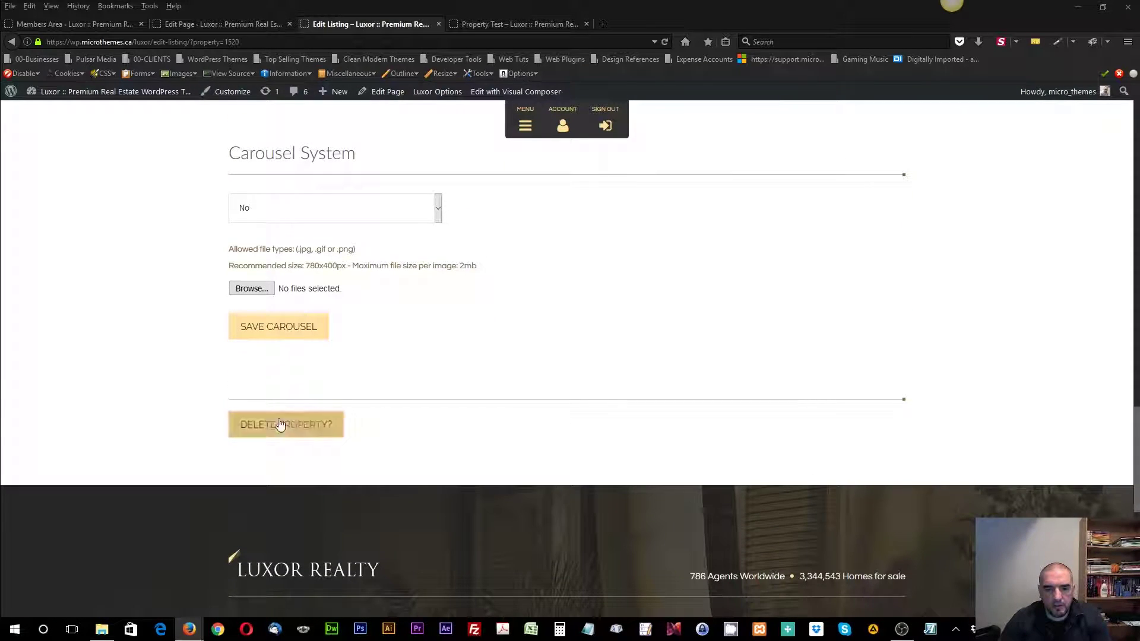
scroll(468, 425, "up", 8)
scroll(331, 402, "down", 4)
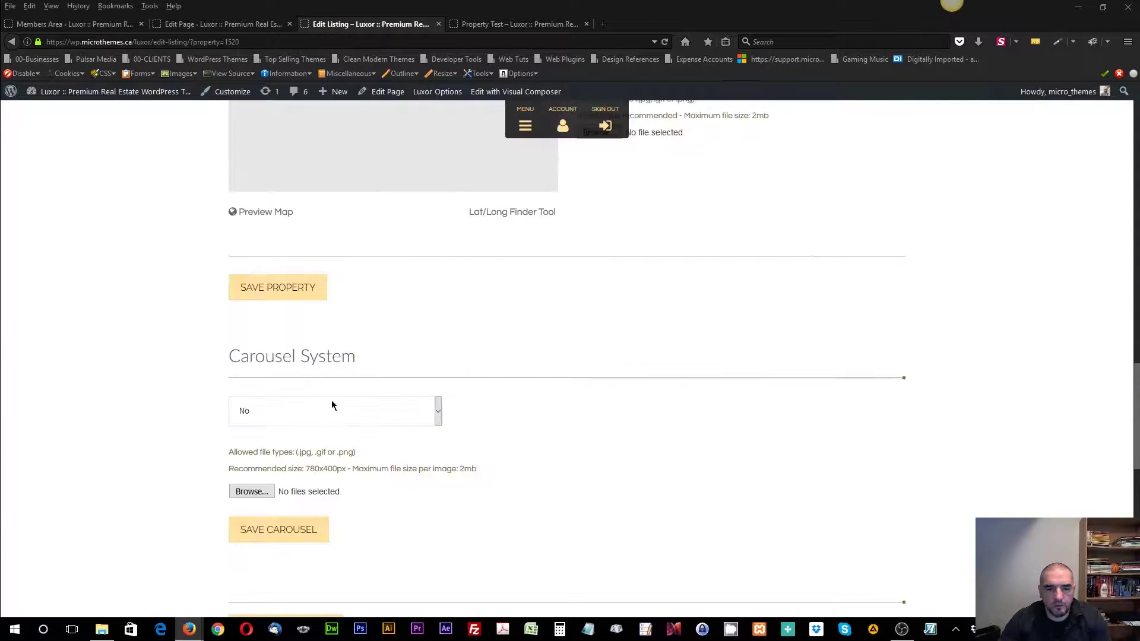
left_click(280, 411)
scroll(170, 438, "up", 4)
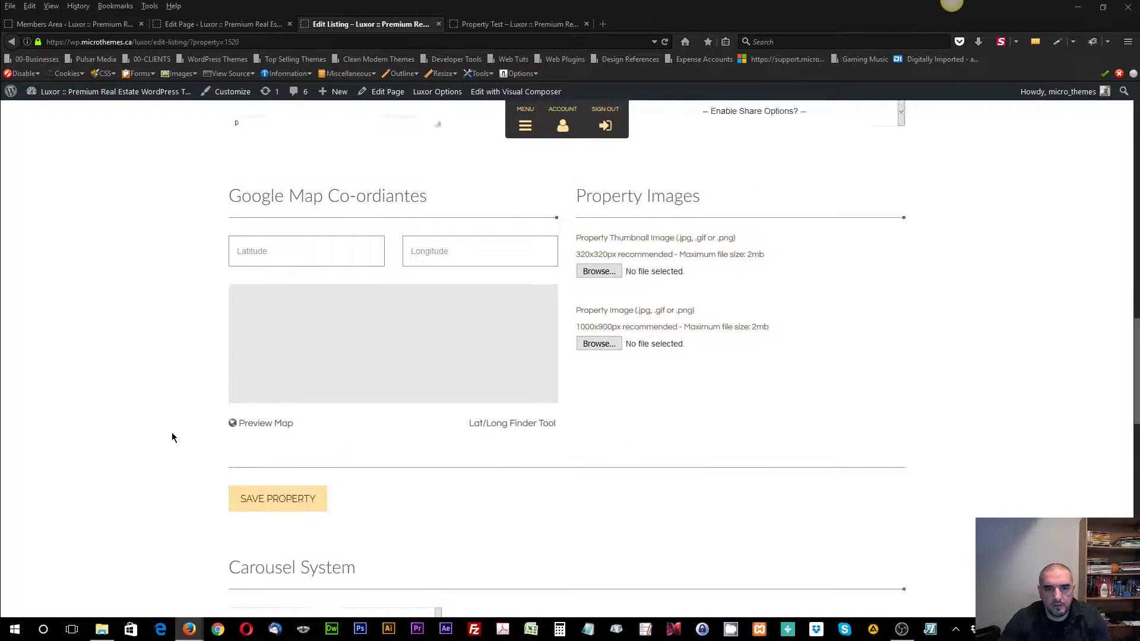
scroll(172, 438, "up", 2)
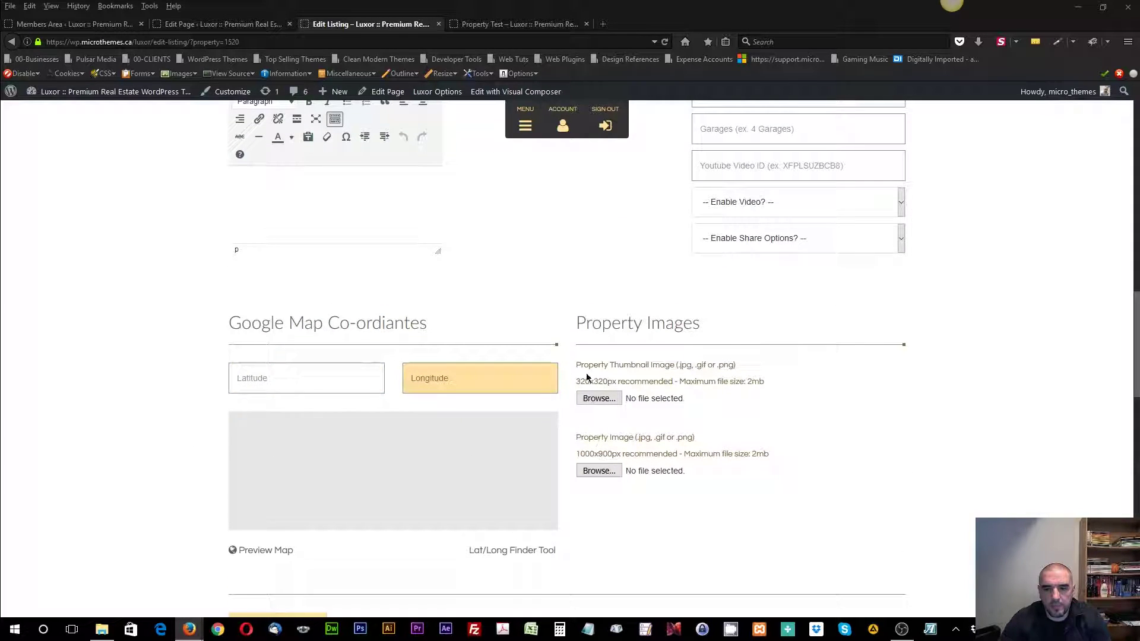
scroll(705, 481, "up", 5)
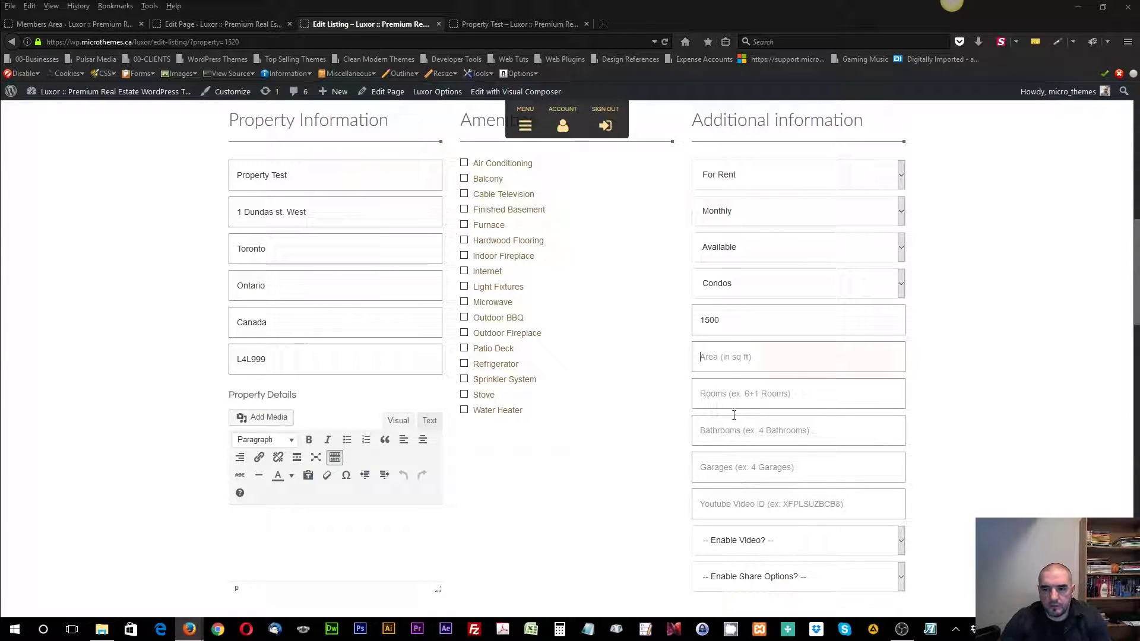
scroll(496, 365, "up", 2)
Step: Select the Finished Basement amenity, enlarge the Property Details editor and try its extra formatting toolbar toggle
left_click(465, 344)
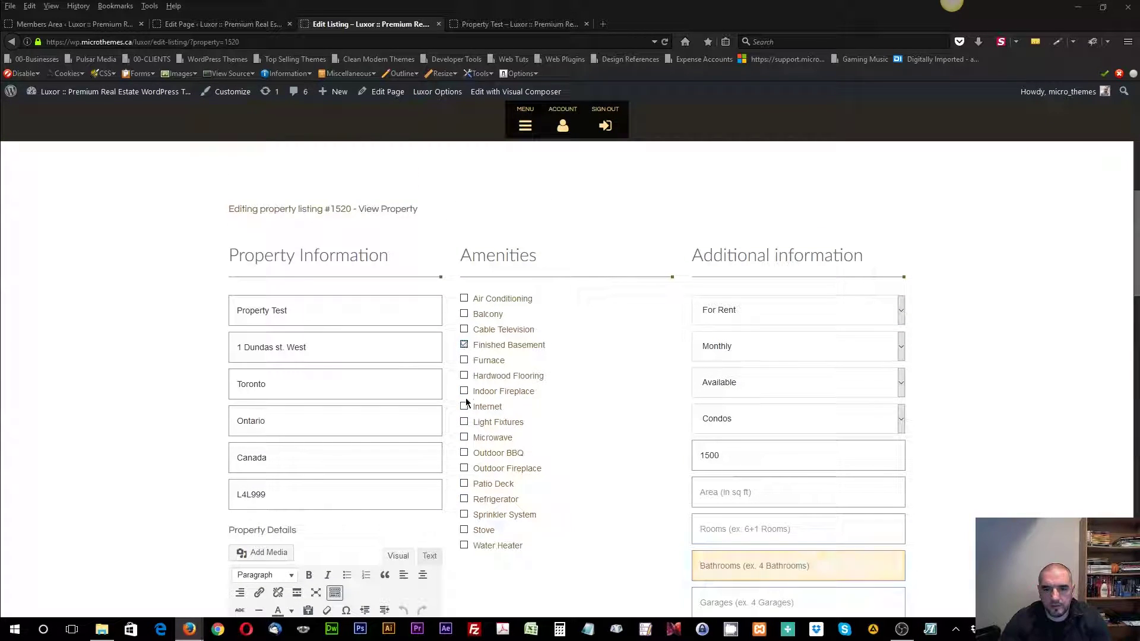
scroll(152, 469, "down", 4)
left_click(364, 399)
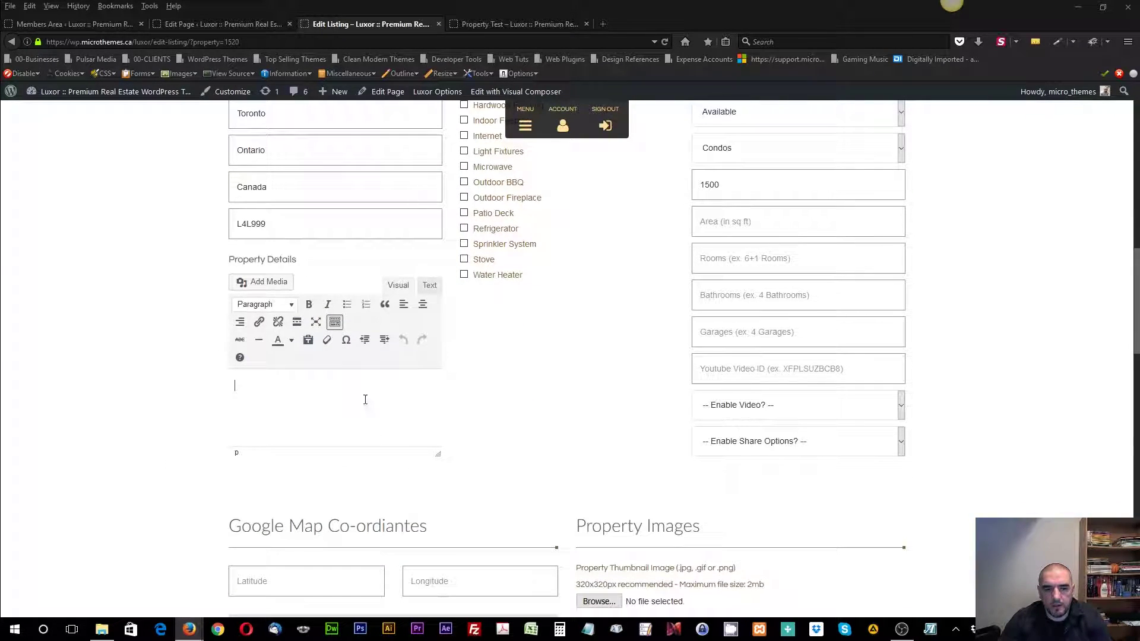
left_click_drag(438, 456, 438, 553)
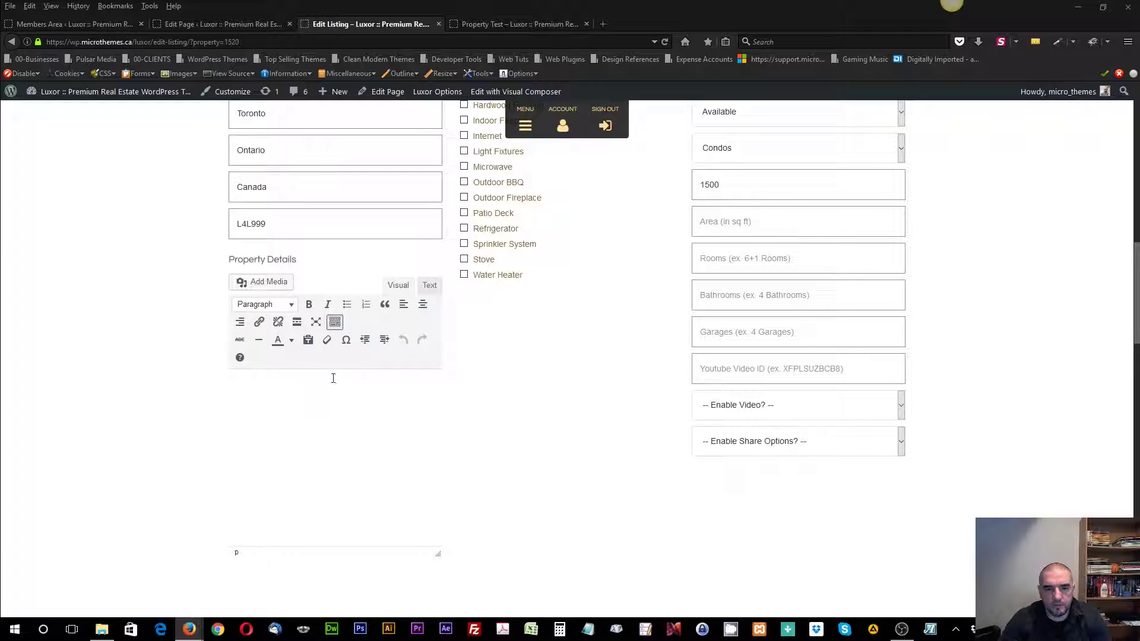
left_click(335, 322)
left_click(334, 322)
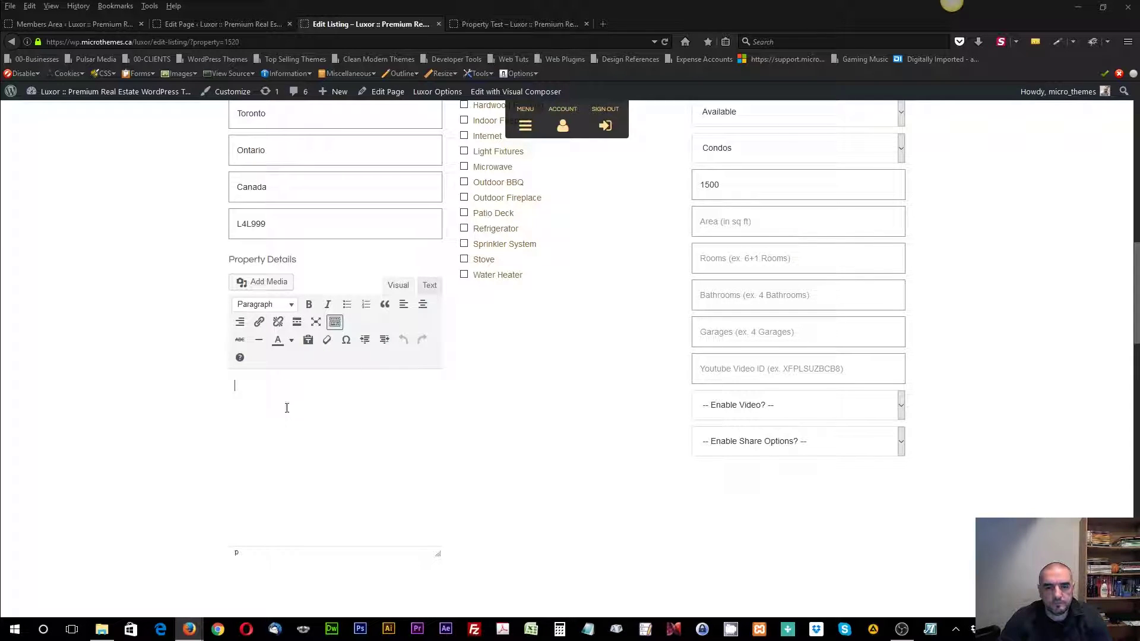
Step: Delete the Property Test listing from its Edit Listing page
scroll(136, 425, "down", 15)
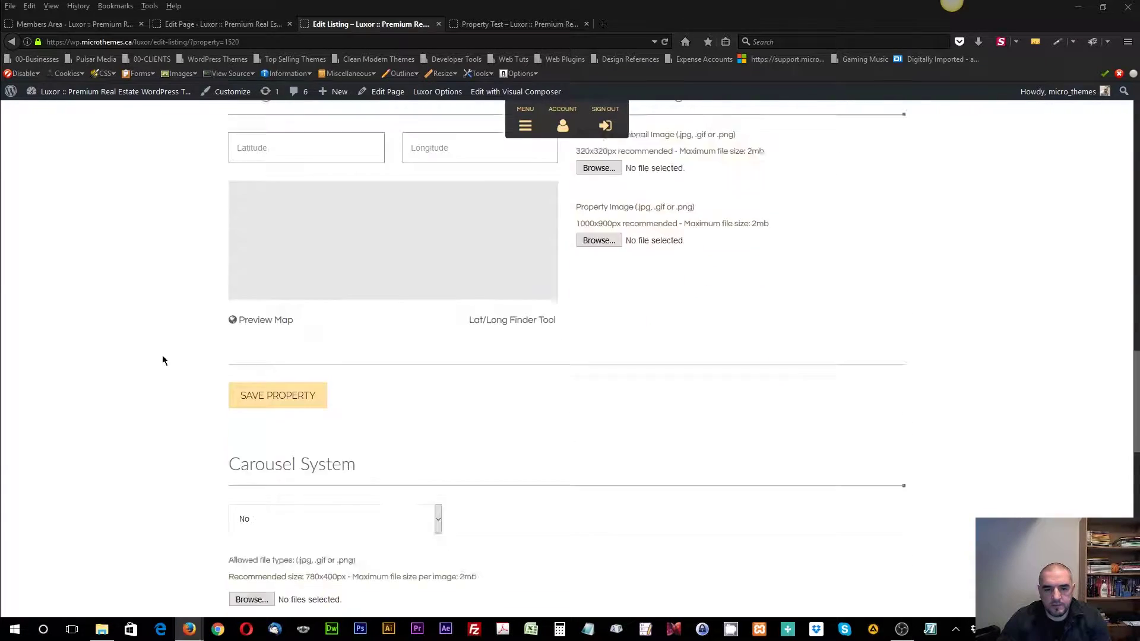
scroll(168, 377, "down", 1)
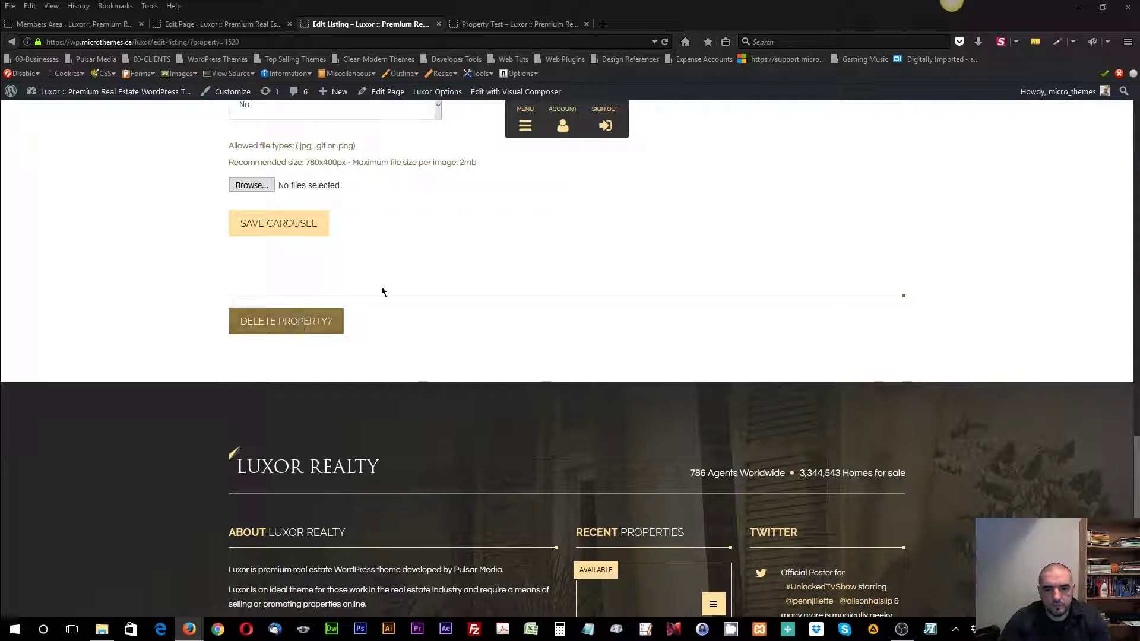
left_click(297, 330)
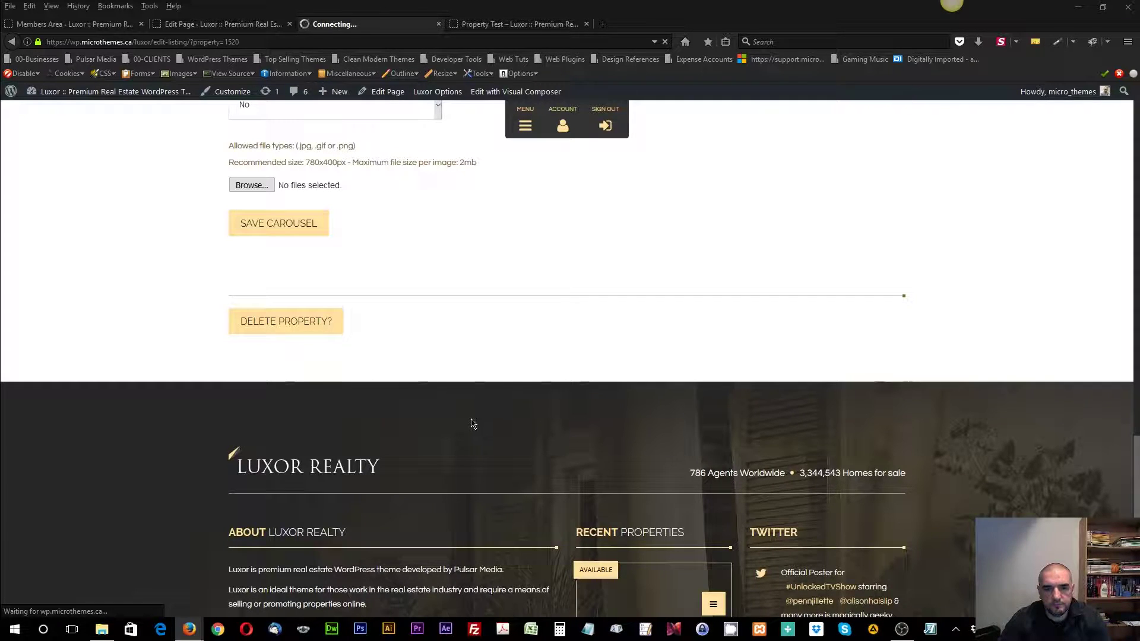
scroll(428, 416, "down", 5)
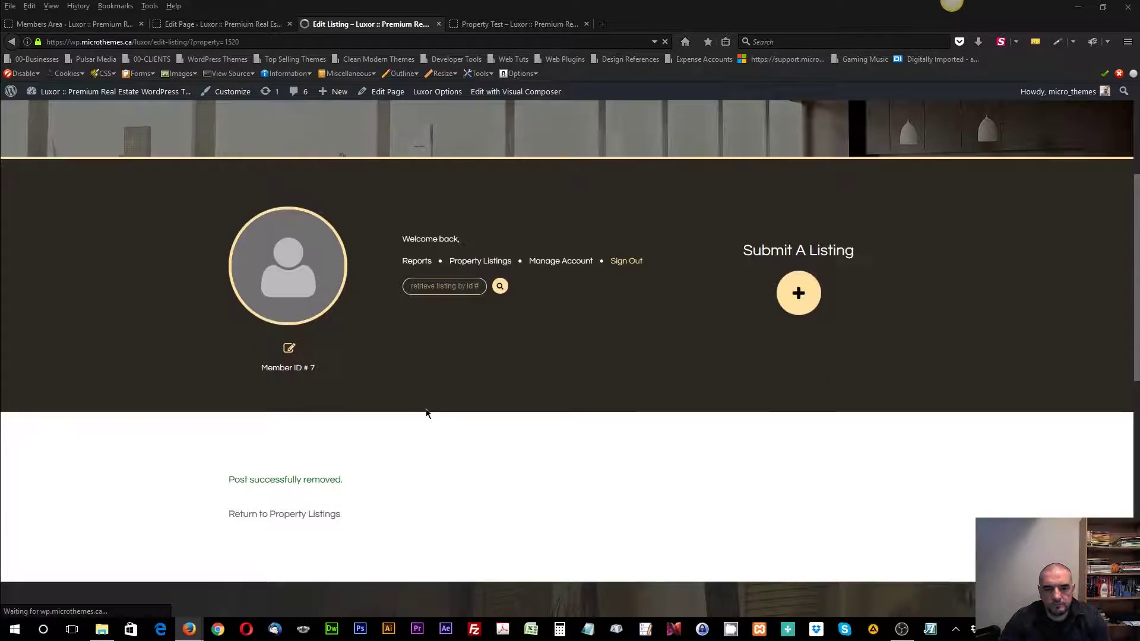
Step: Return to the member's Property Listings page and check whether the deleted Property Test listing is still listed
left_click(269, 379)
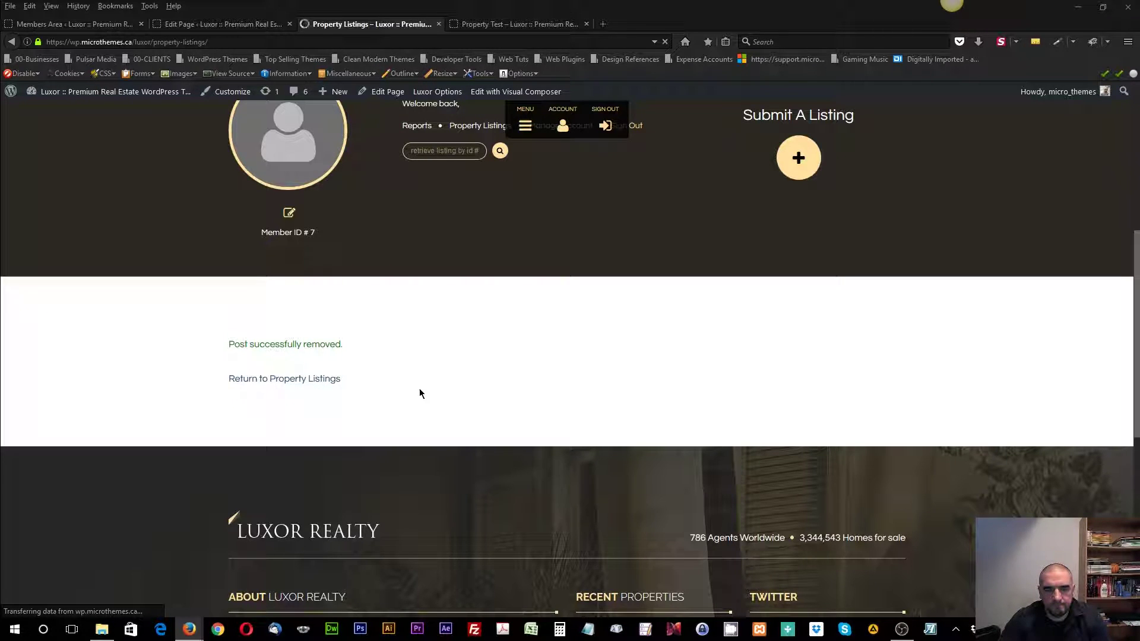
scroll(416, 379, "down", 8)
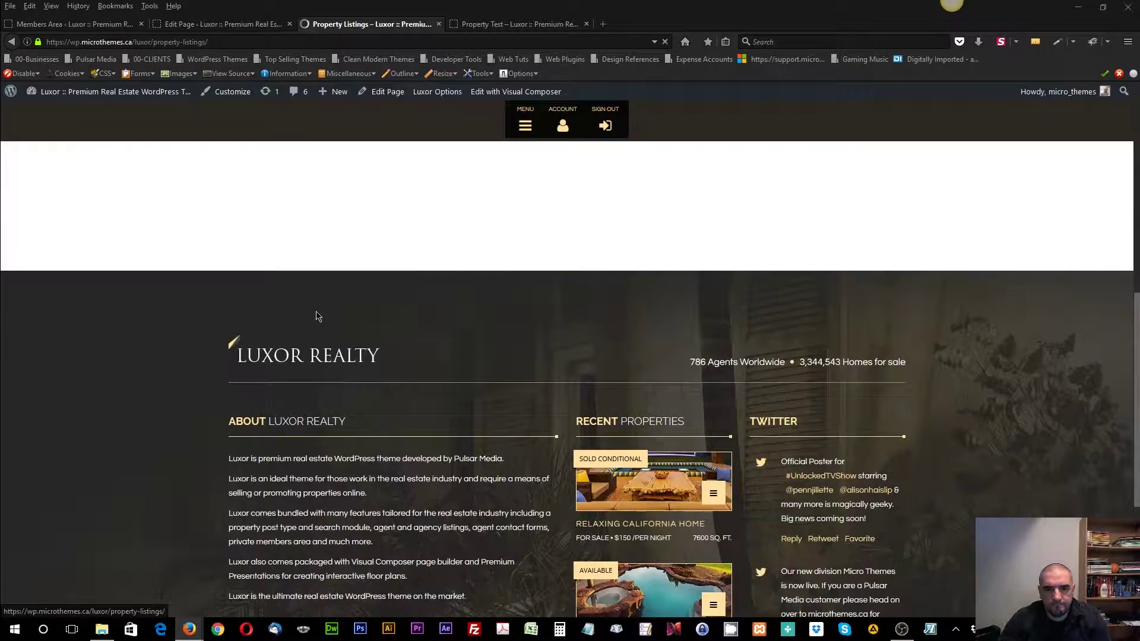
scroll(374, 410, "up", 2)
scroll(345, 415, "up", 2)
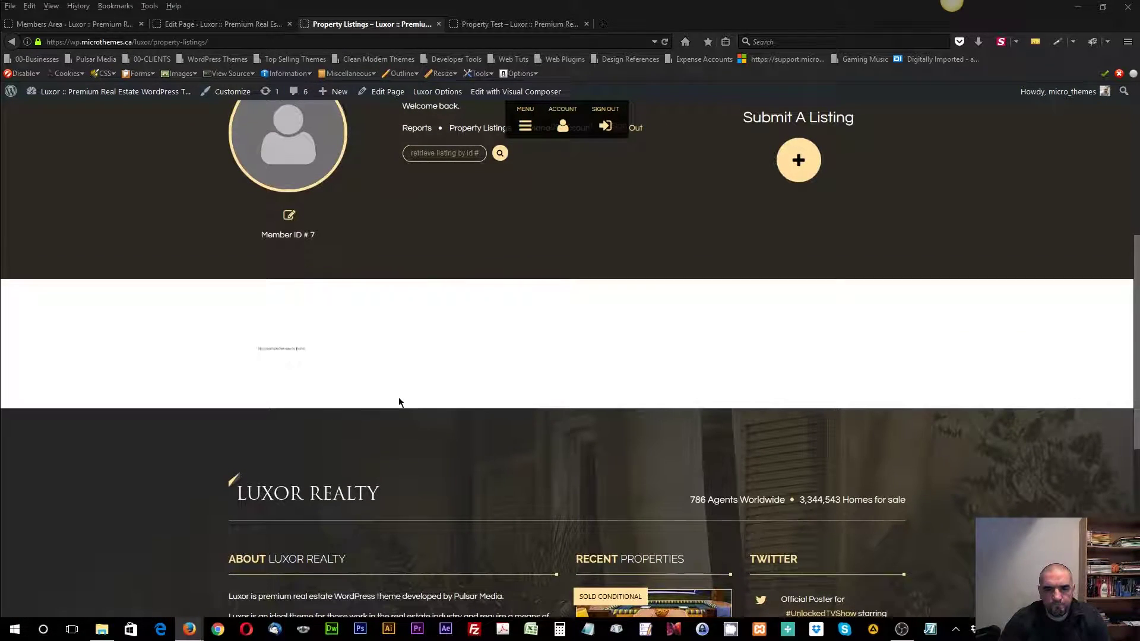
double_click(372, 410)
left_click(380, 415)
scroll(463, 444, "up", 3)
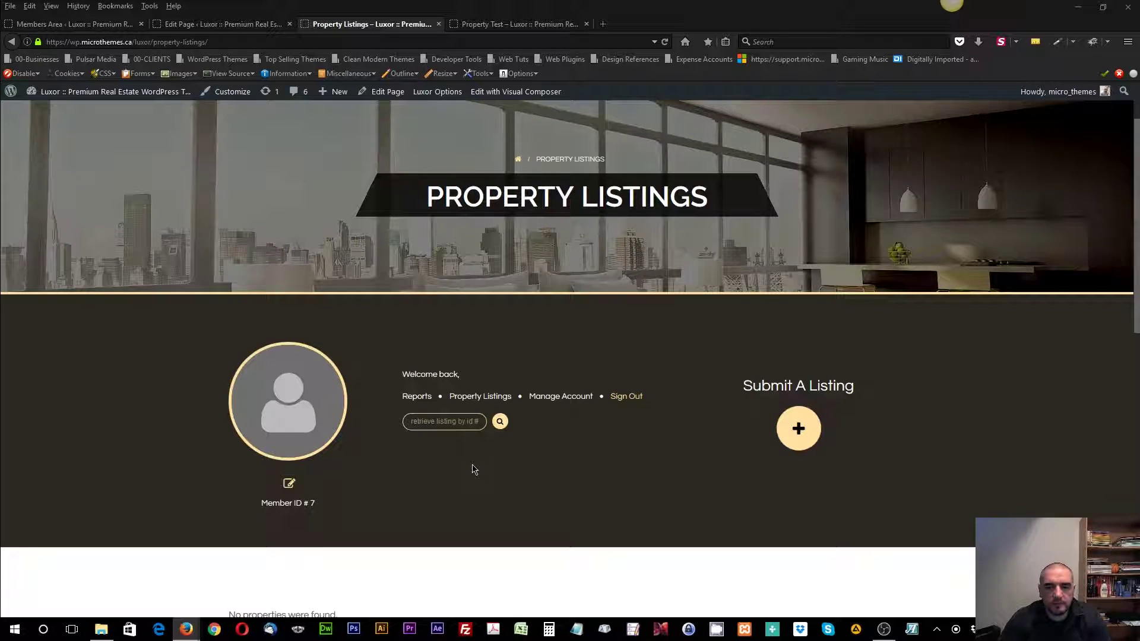
scroll(469, 470, "down", 2)
scroll(465, 467, "up", 3)
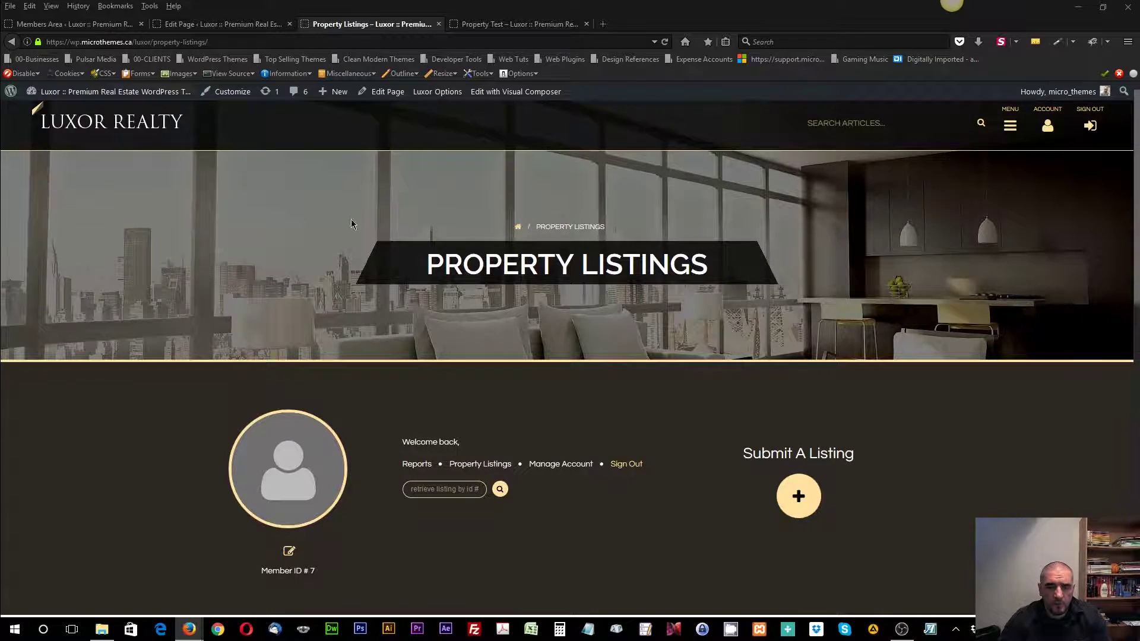
scroll(362, 232, "down", 5)
scroll(430, 215, "down", 2)
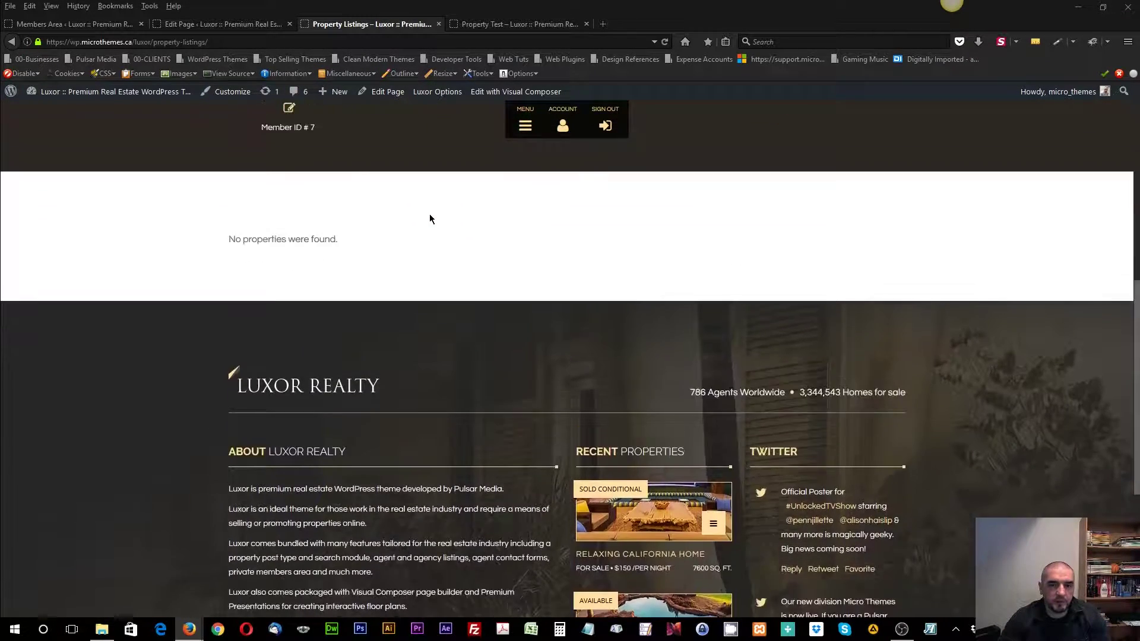
scroll(429, 215, "up", 3)
scroll(430, 215, "up", 1)
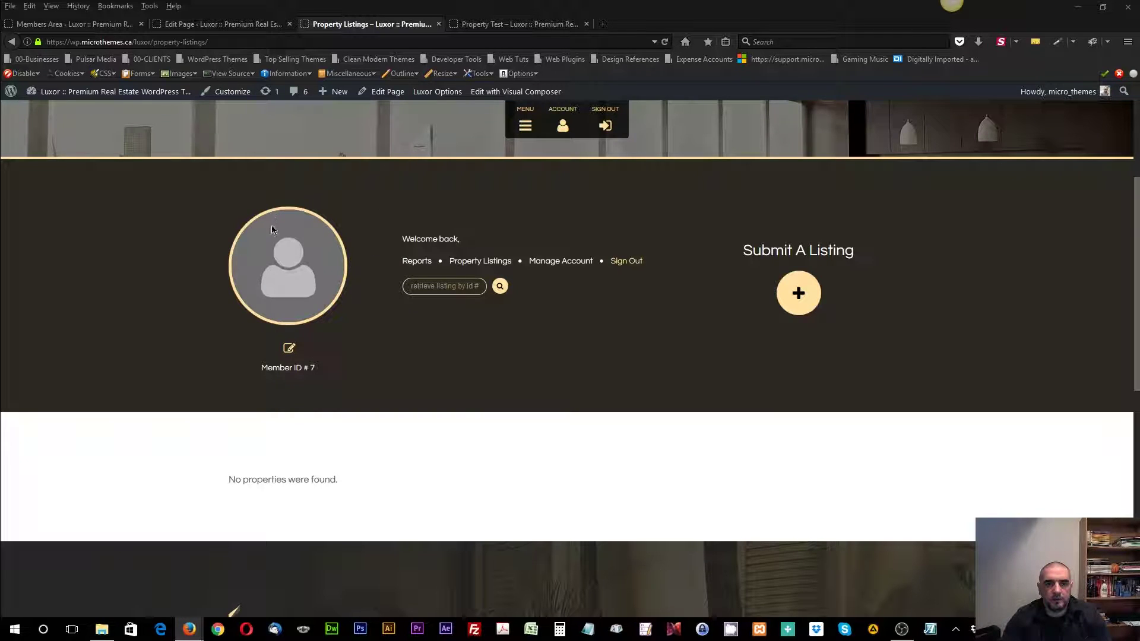
Step: Go back to the Members Area plug-in settings and review the registration, email alert, logout and template slug fields, especially the Members Account slug
left_click(74, 24)
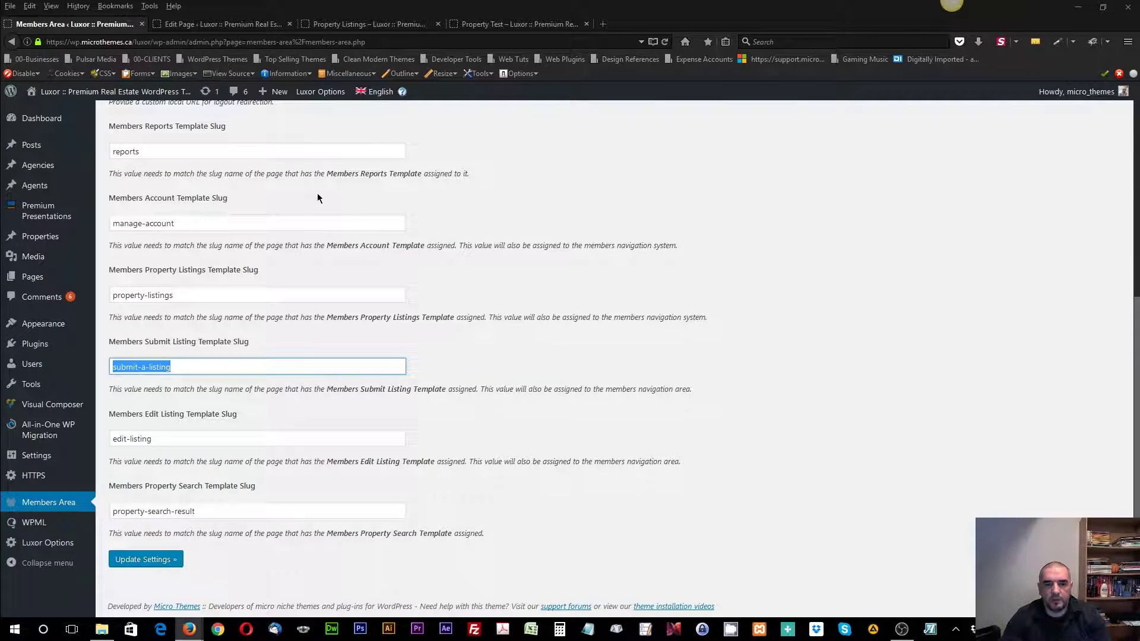
left_click(469, 329)
scroll(248, 530, "up", 6)
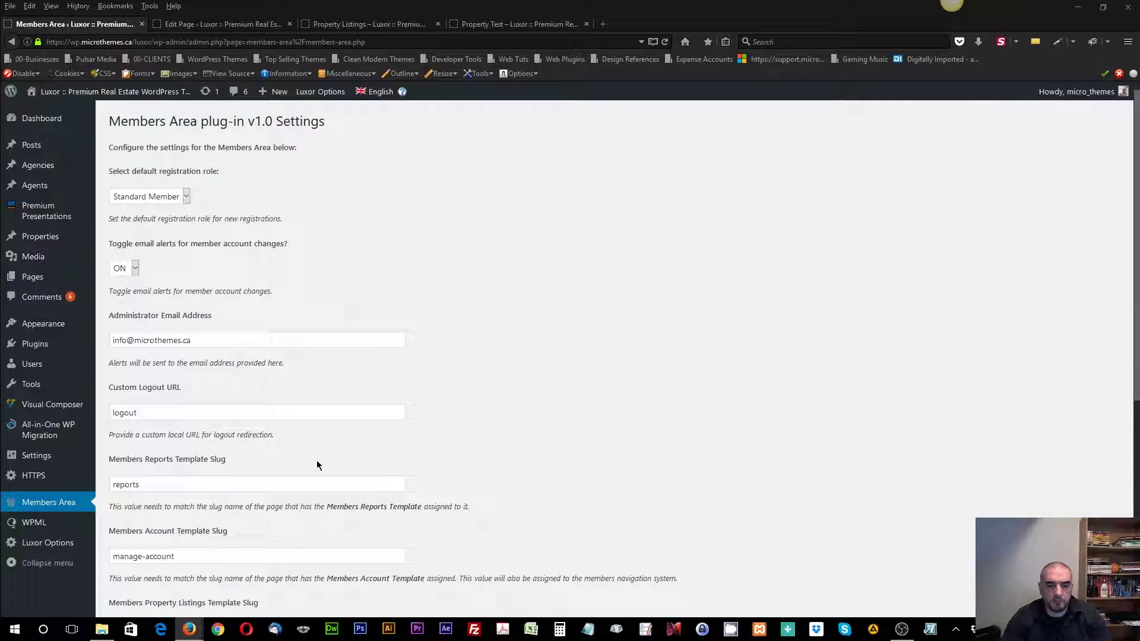
scroll(275, 389, "down", 3)
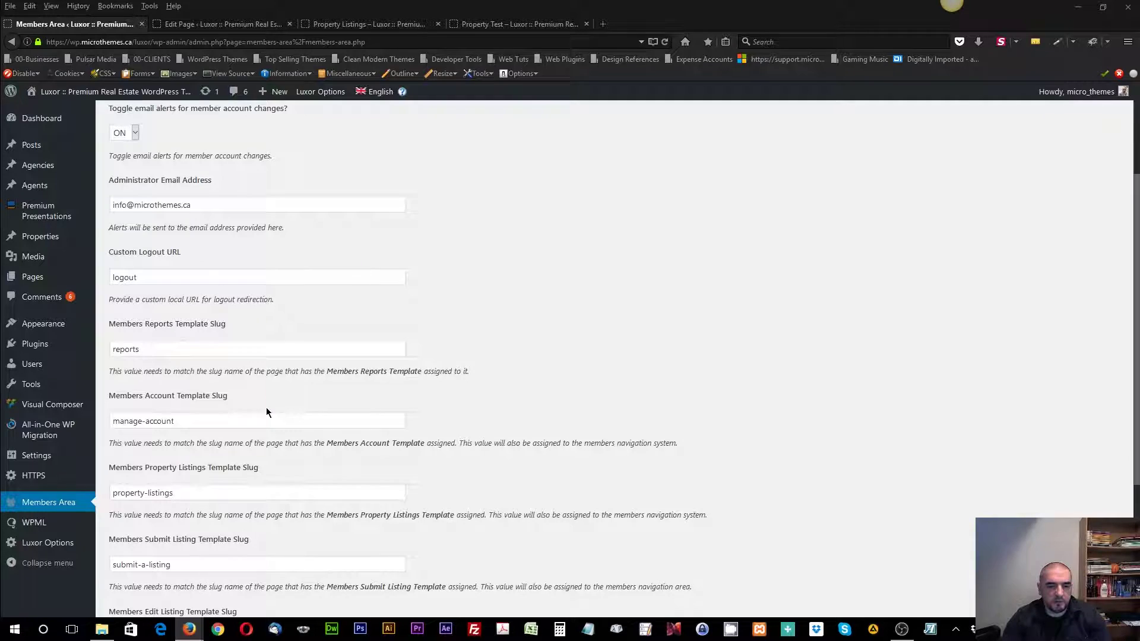
triple_click(128, 419)
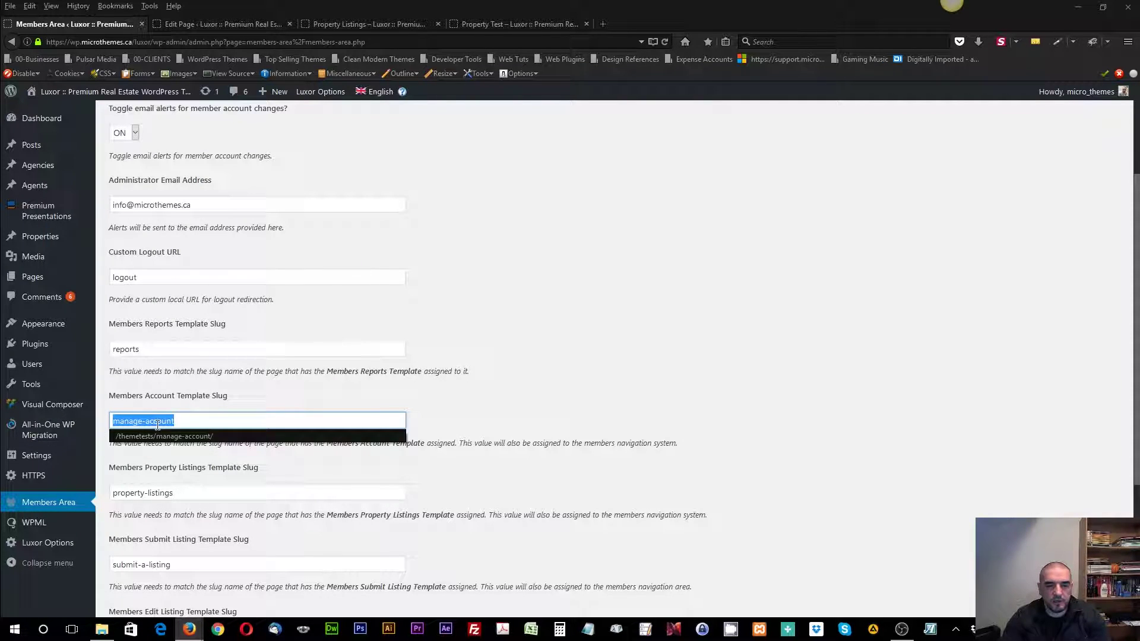
left_click(451, 385)
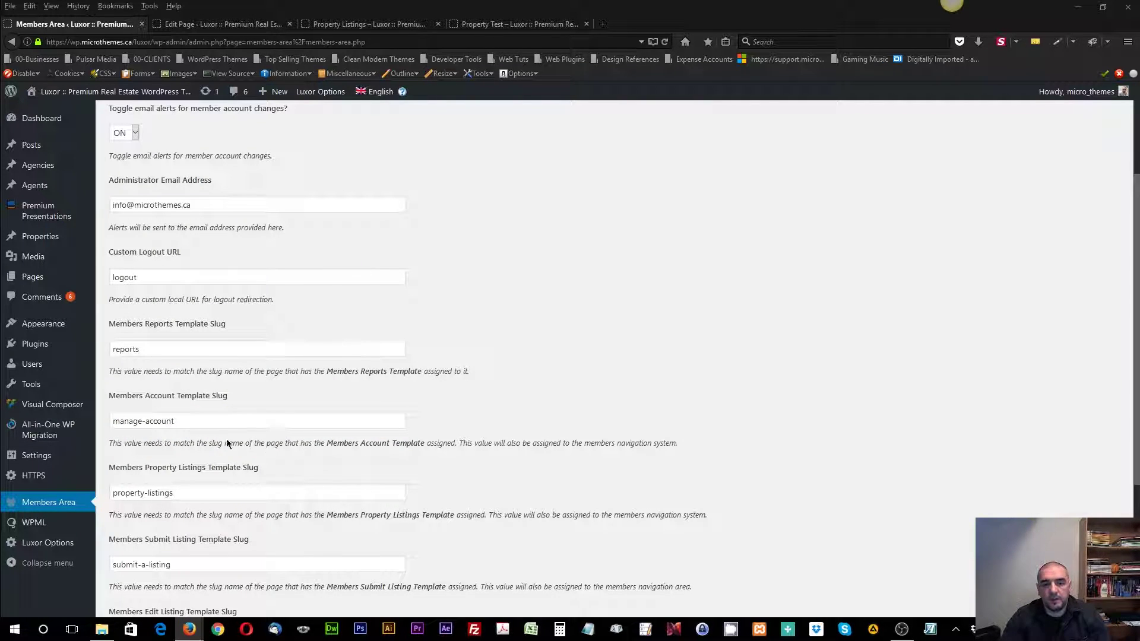
left_click_drag(210, 422, 77, 424)
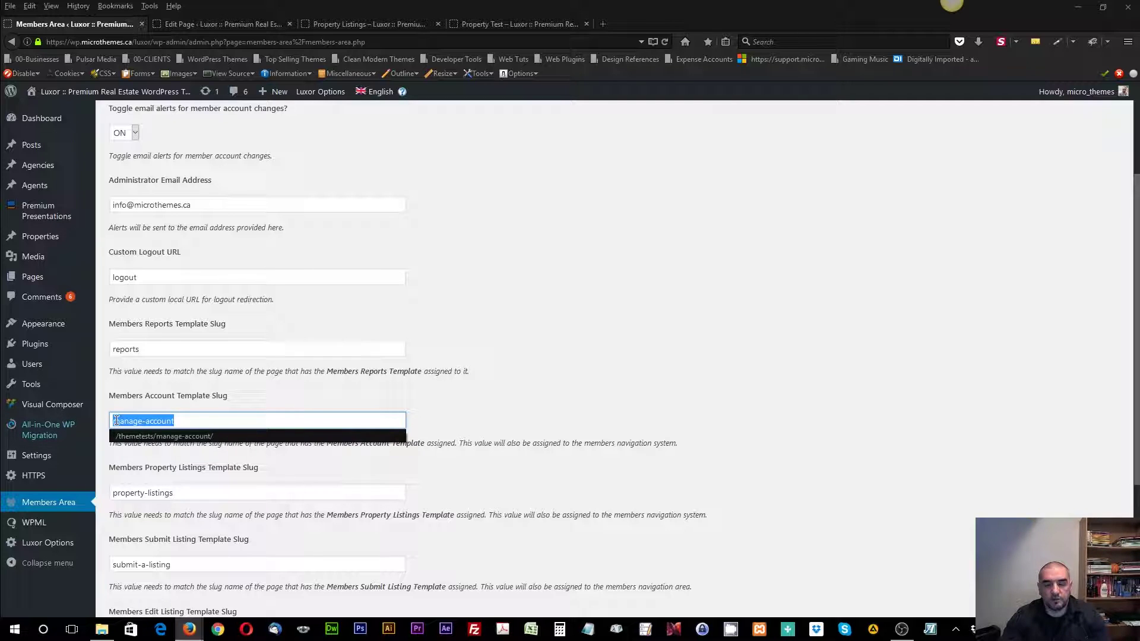
left_click(420, 427)
scroll(420, 428, "up", 3)
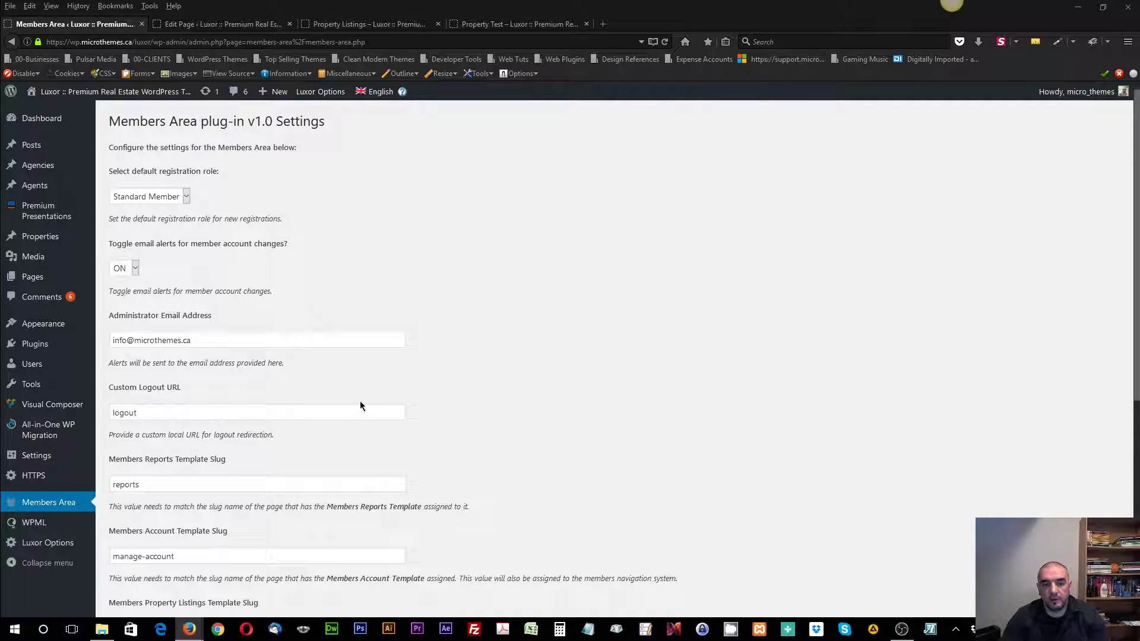
scroll(324, 381, "down", 6)
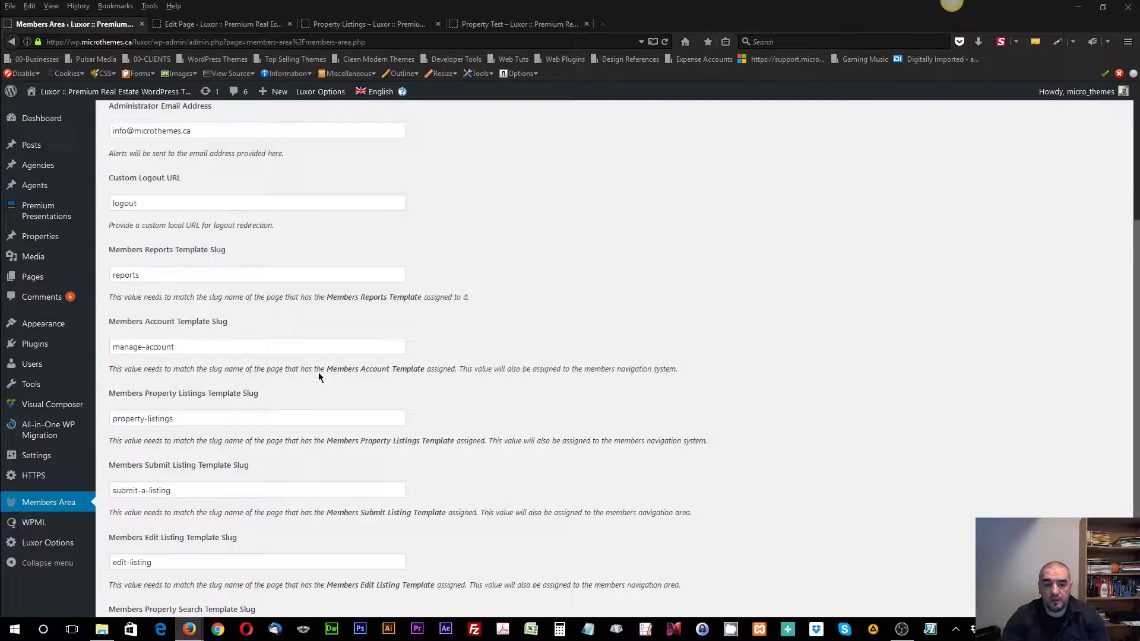
scroll(325, 398, "up", 6)
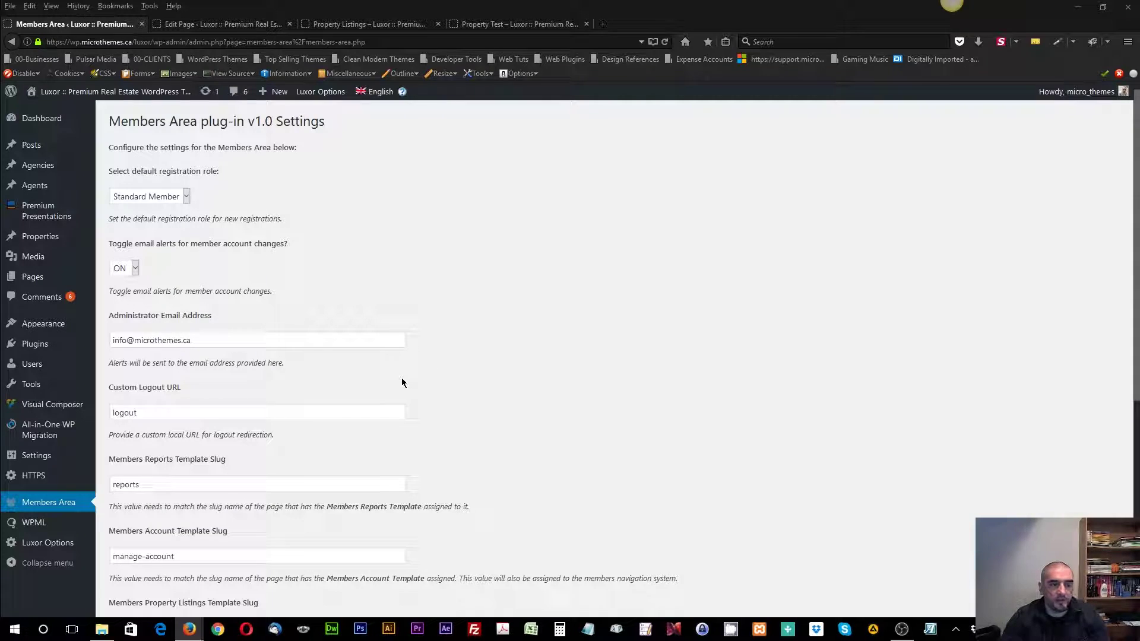
scroll(455, 380, "down", 6)
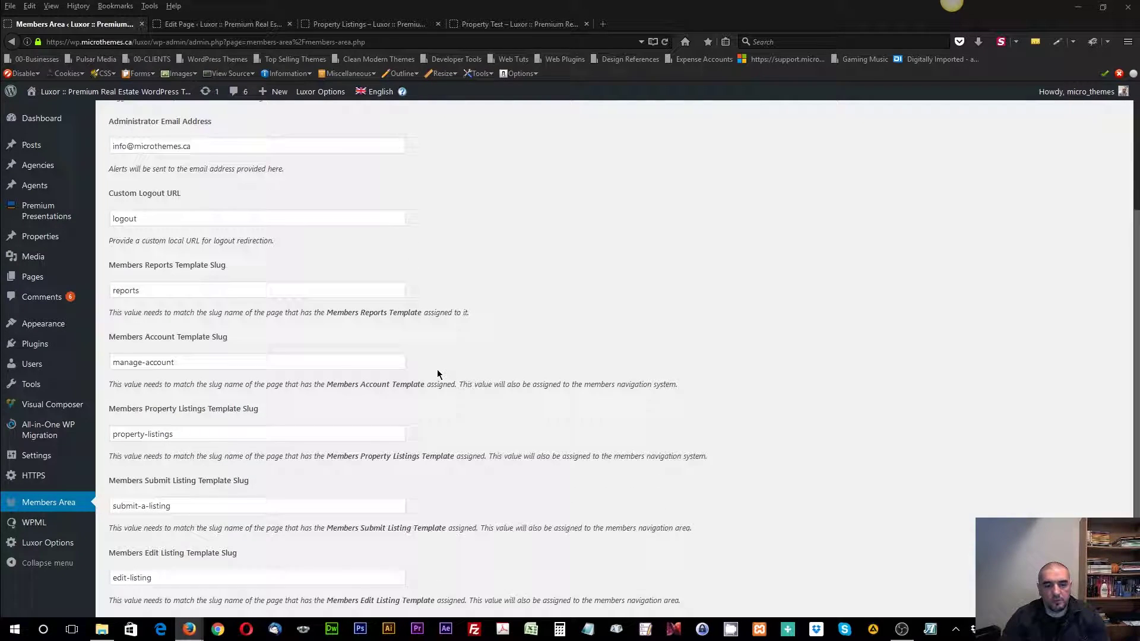
scroll(432, 378, "up", 6)
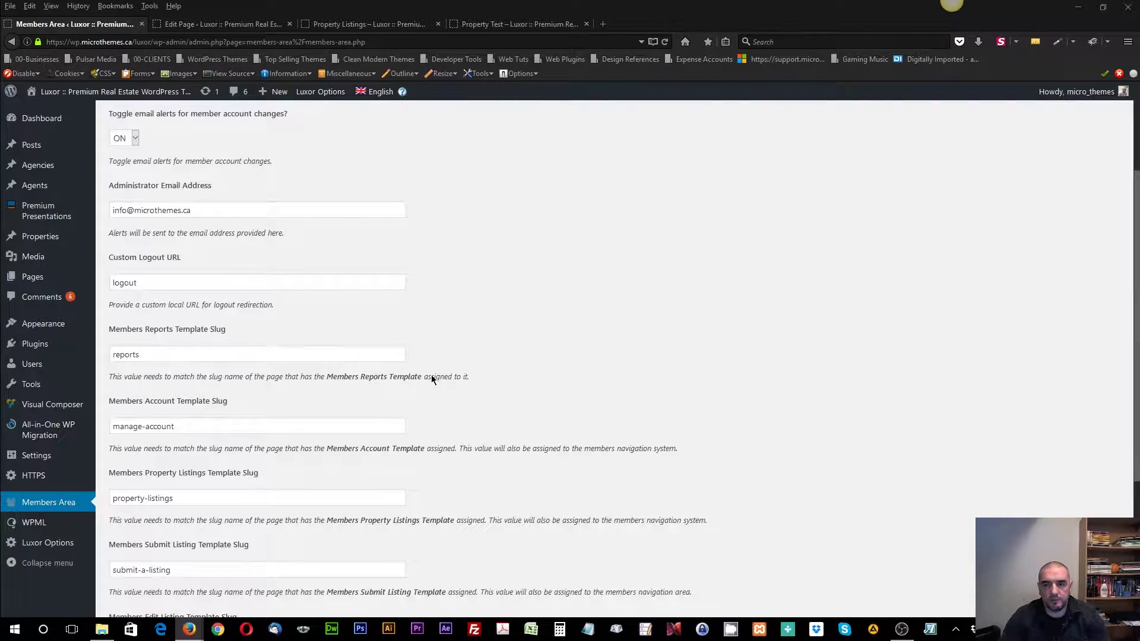